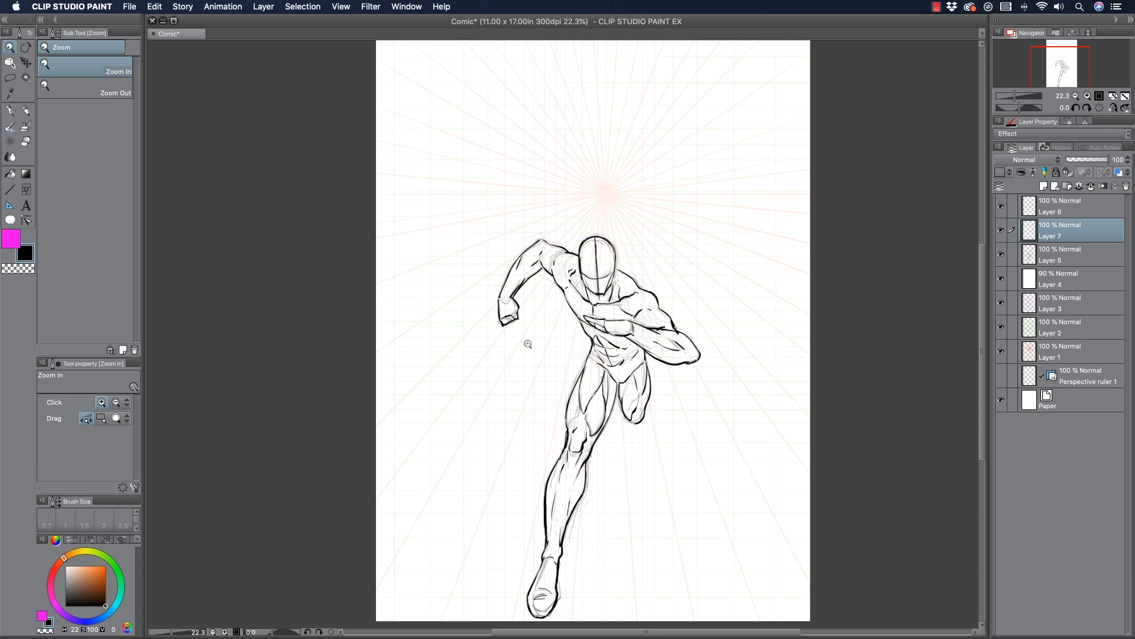
# Hide the white Layer 4 overlay to examine the perspective grid at full strength.
pyautogui.scroll(-1, 522, 351)
pyautogui.moveTo(517, 349); pyautogui.dragTo(540, 356)
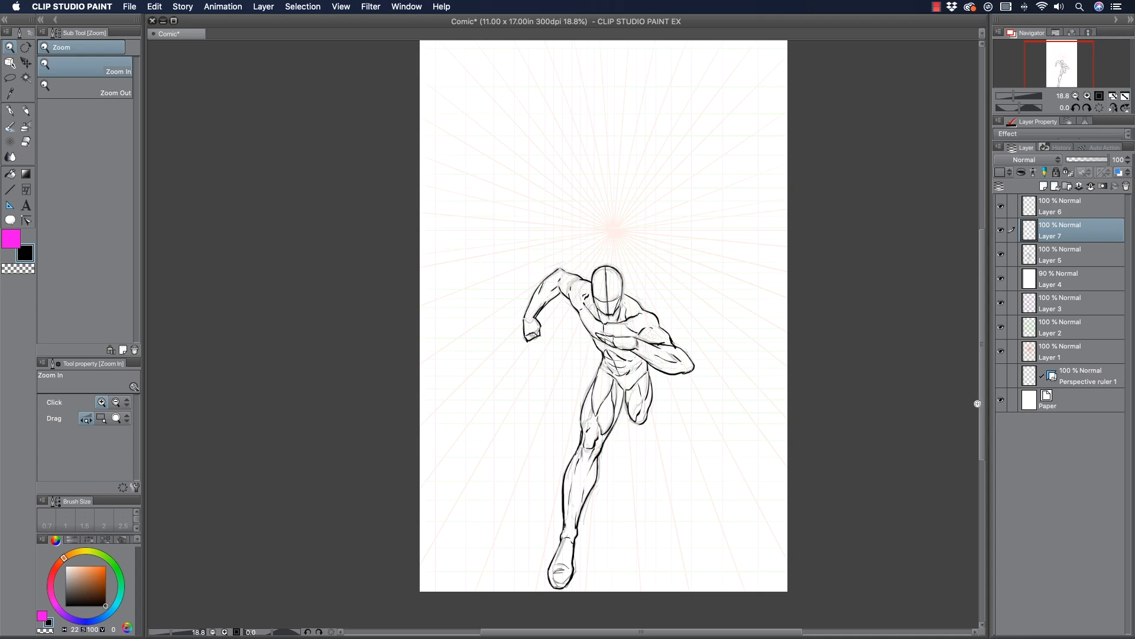
pyautogui.click(1002, 275)
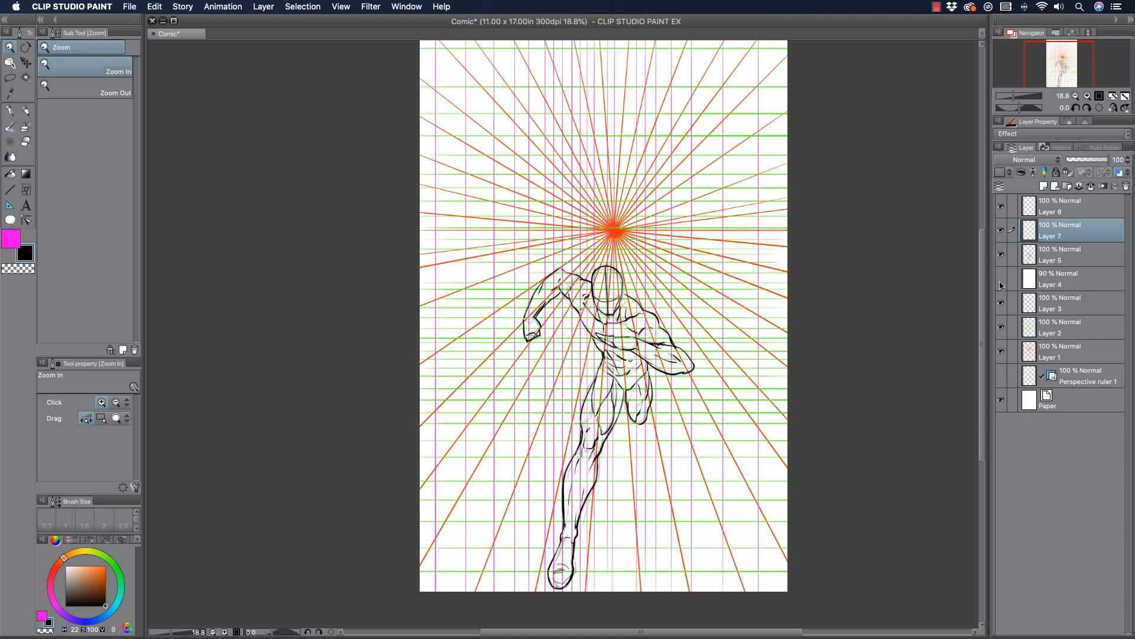
pyautogui.click(1001, 280)
pyautogui.click(1001, 280)
# Toggle Layers 1, 2 and 3 off and on to examine each set of perspective lines, and show Layer 4 again.
pyautogui.click(1001, 350)
pyautogui.click(1000, 350)
pyautogui.click(999, 327)
pyautogui.click(1000, 329)
pyautogui.click(1000, 304)
pyautogui.click(1000, 304)
pyautogui.click(1001, 351)
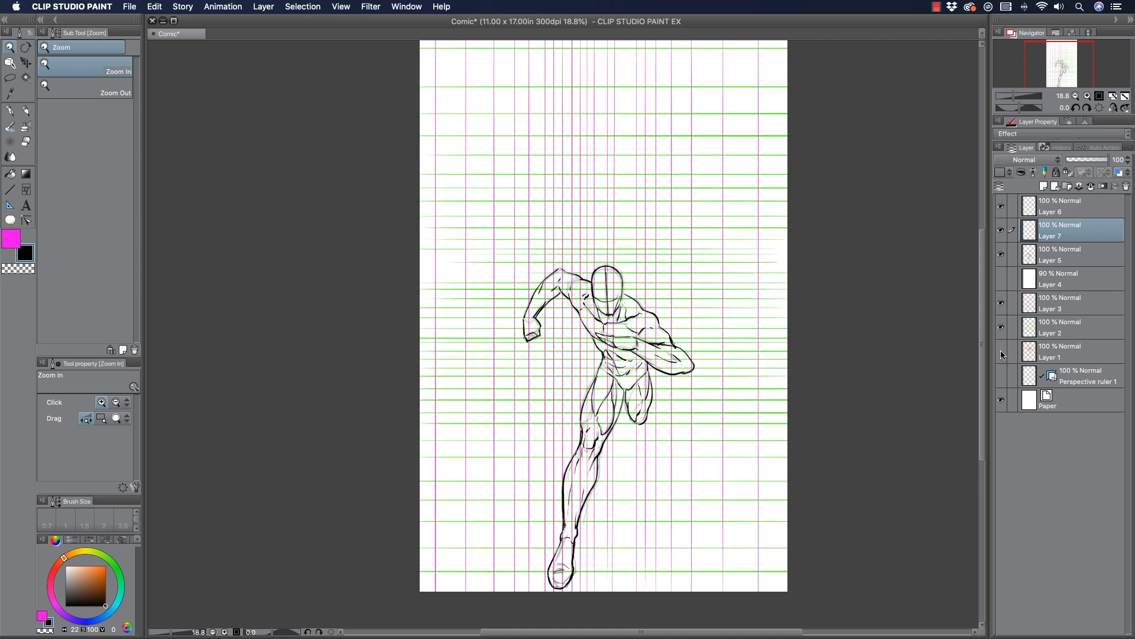
pyautogui.click(1000, 351)
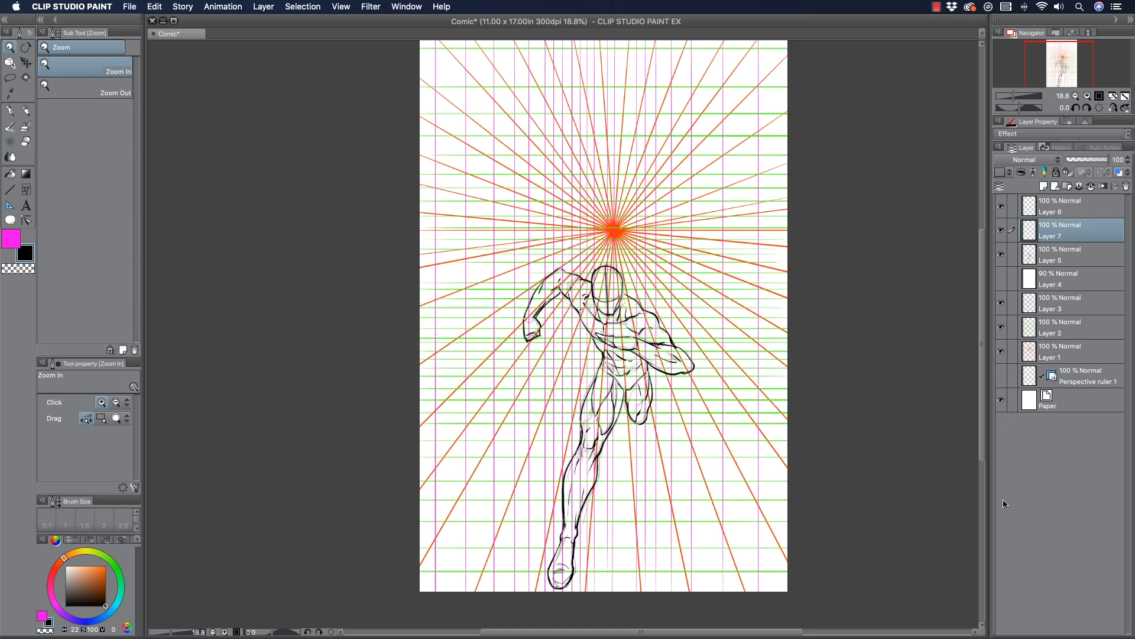
pyautogui.click(1000, 278)
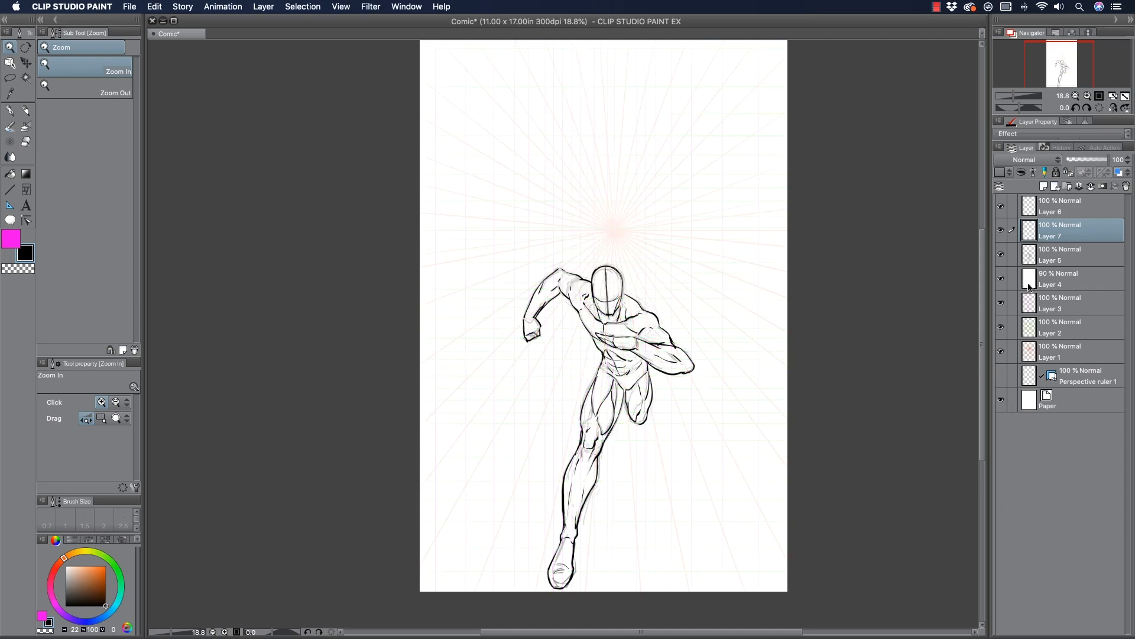
# Lower the opacity of the white Layer 4 to 82%.
pyautogui.click(1052, 276)
pyautogui.moveTo(1104, 160); pyautogui.dragTo(1100, 158)
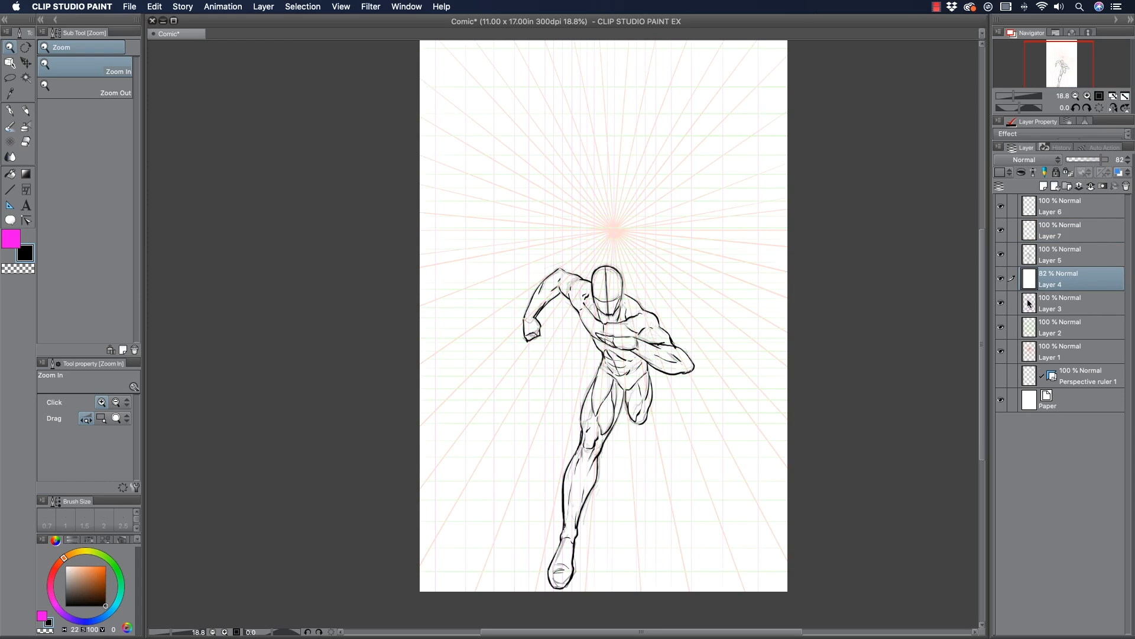
pyautogui.click(1100, 160)
pyautogui.moveTo(1102, 162); pyautogui.dragTo(1093, 164)
pyautogui.moveTo(1101, 160); pyautogui.dragTo(1102, 160)
# Toggle Layer 5's visibility to examine its contents, and make Layer 7 active with the G-pen.
pyautogui.click(1002, 254)
pyautogui.click(1002, 255)
pyautogui.click(1044, 251)
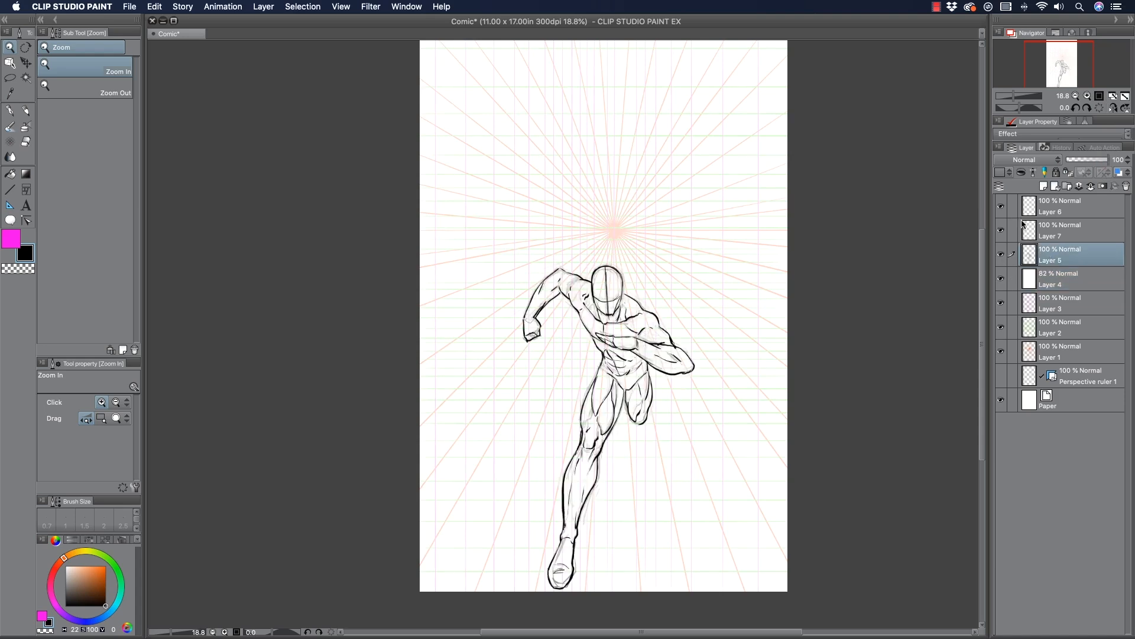
pyautogui.click(1052, 231)
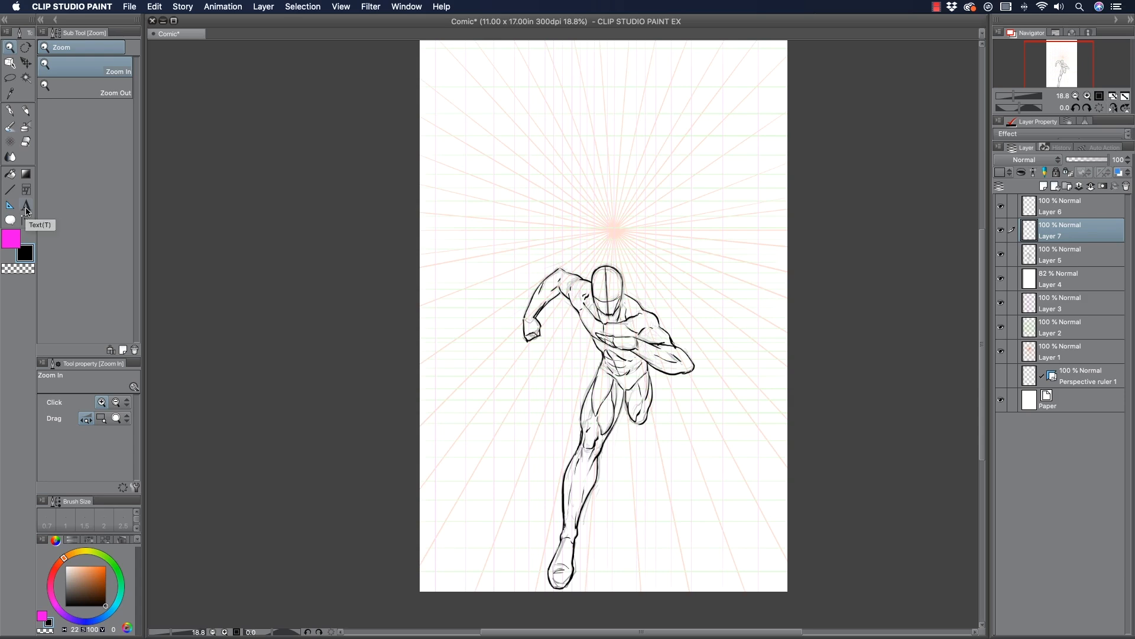
pyautogui.click(10, 110)
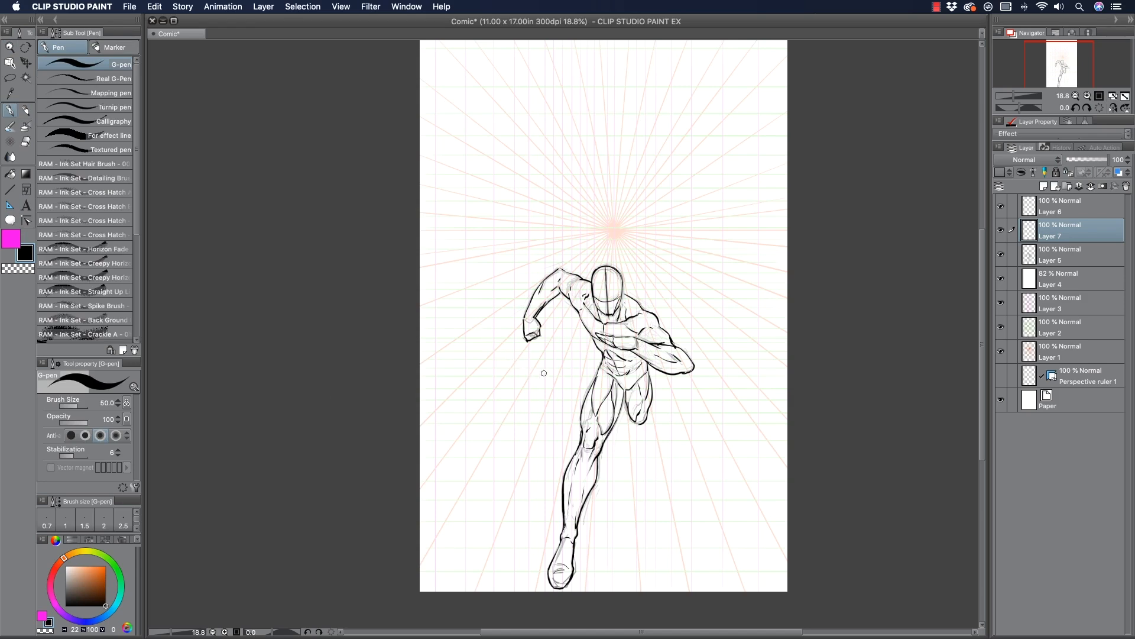
pyautogui.click(10, 47)
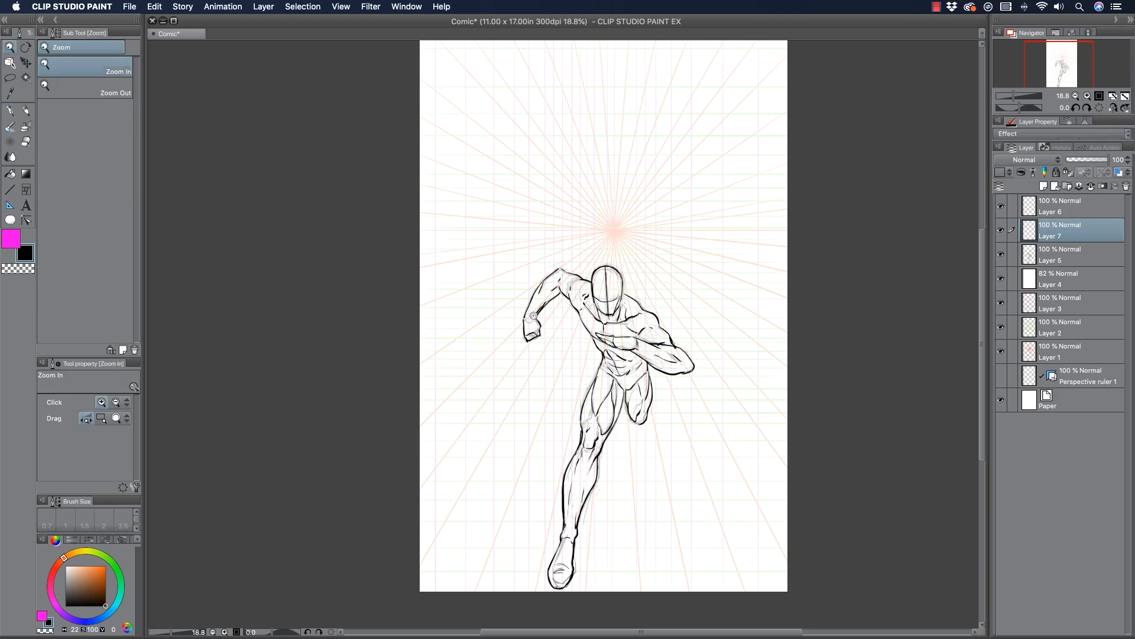
pyautogui.click(616, 183)
pyautogui.click(605, 207)
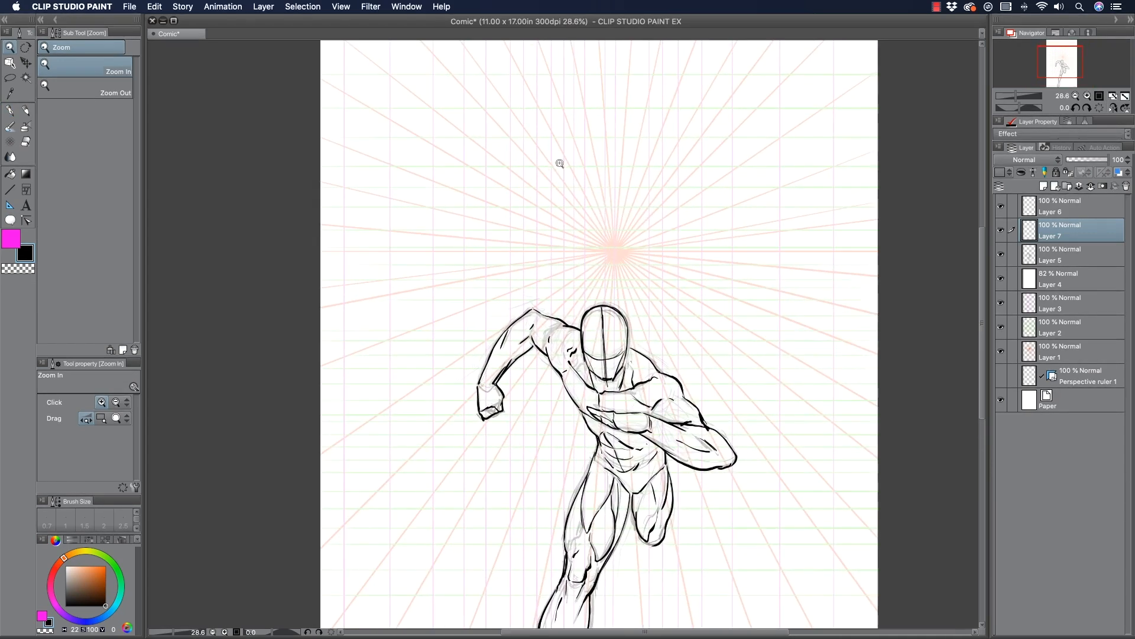
pyautogui.click(559, 262)
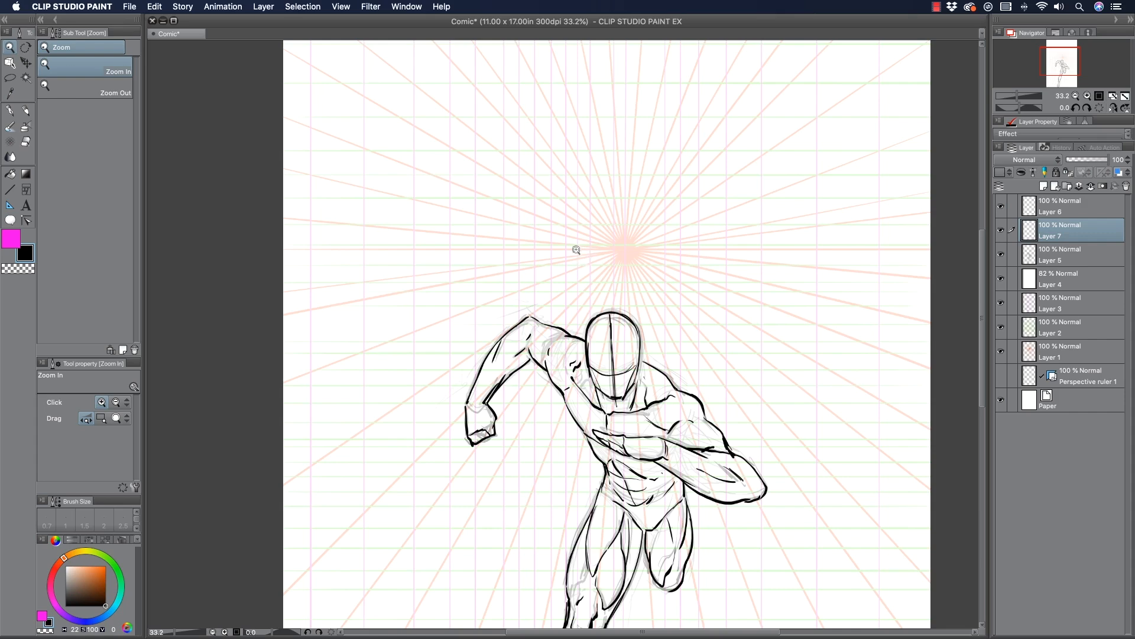
pyautogui.moveTo(584, 324); pyautogui.dragTo(535, 331)
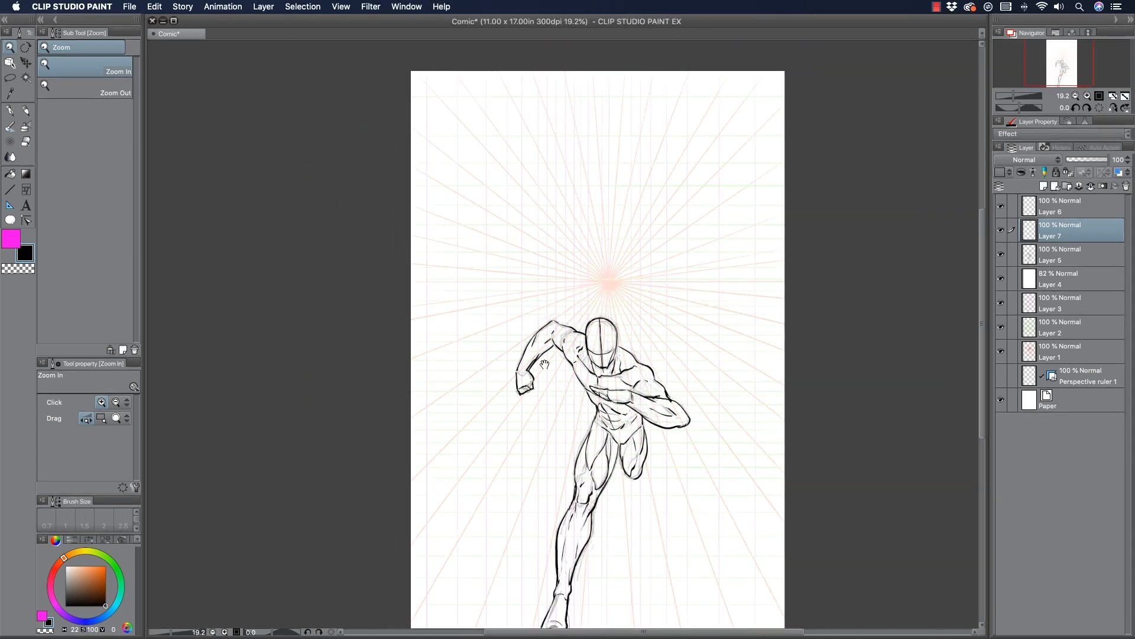
pyautogui.moveTo(548, 373); pyautogui.dragTo(557, 309)
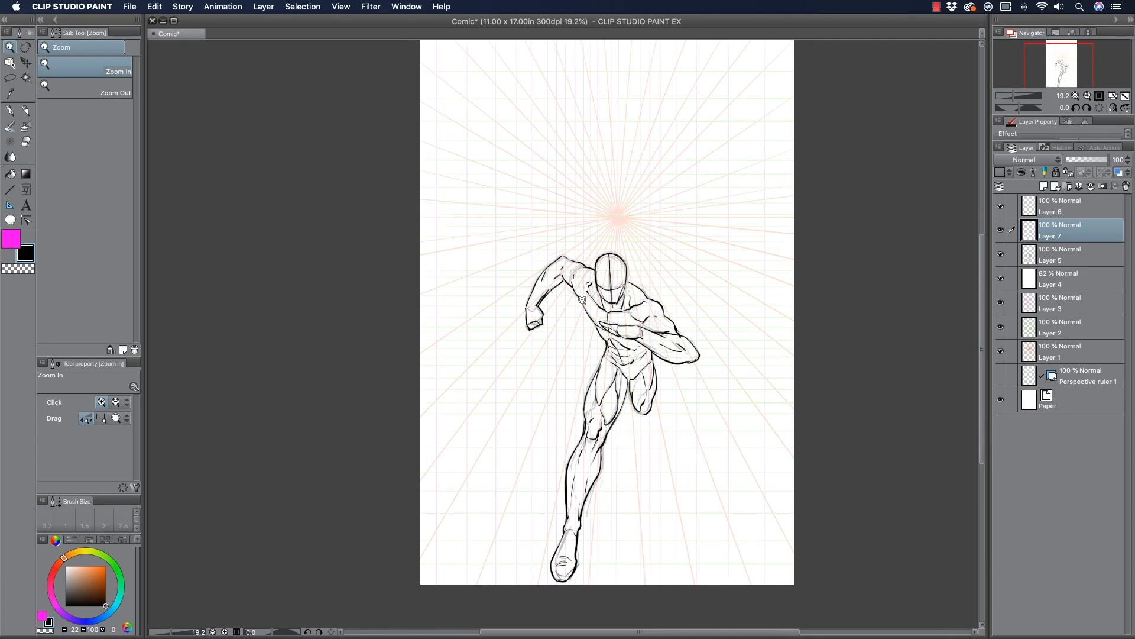
# Set the opacity of the white Layer 4 to 75%.
pyautogui.click(1044, 271)
pyautogui.moveTo(1099, 159); pyautogui.dragTo(1119, 159)
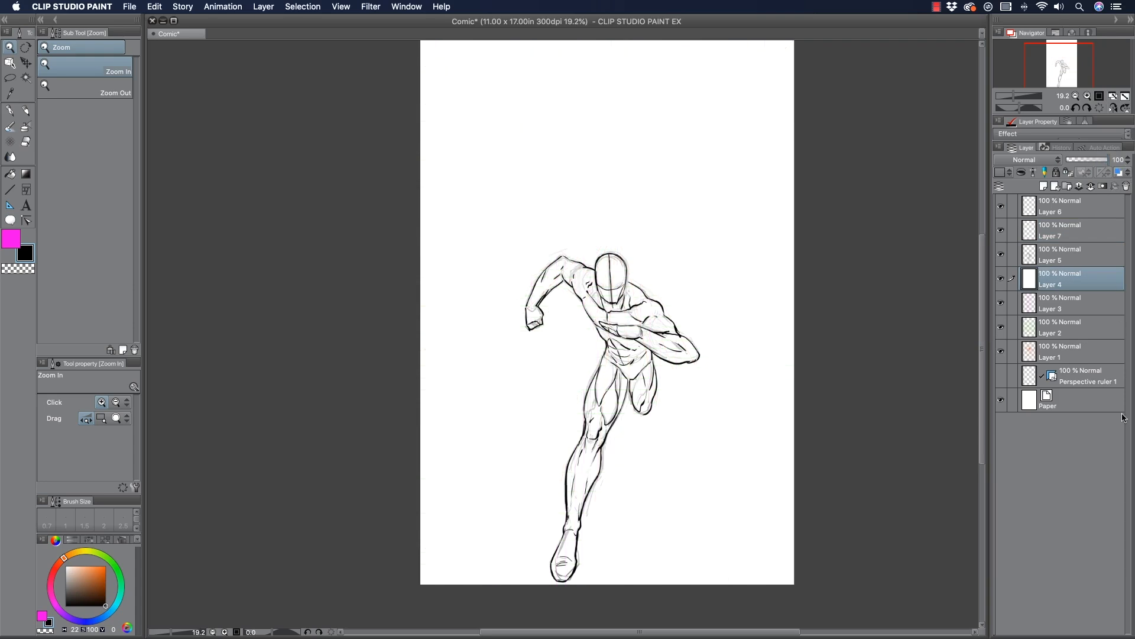
pyautogui.click(1099, 158)
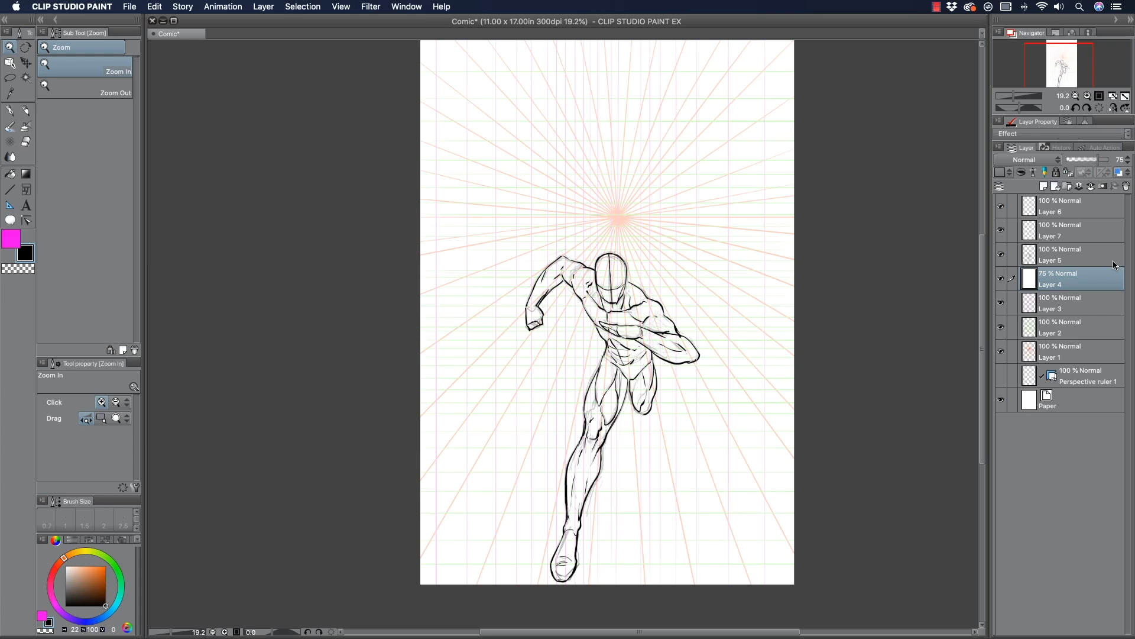
# Try a freehand G-pen horizon line across the full page width through the vanishing point.
pyautogui.click(588, 218)
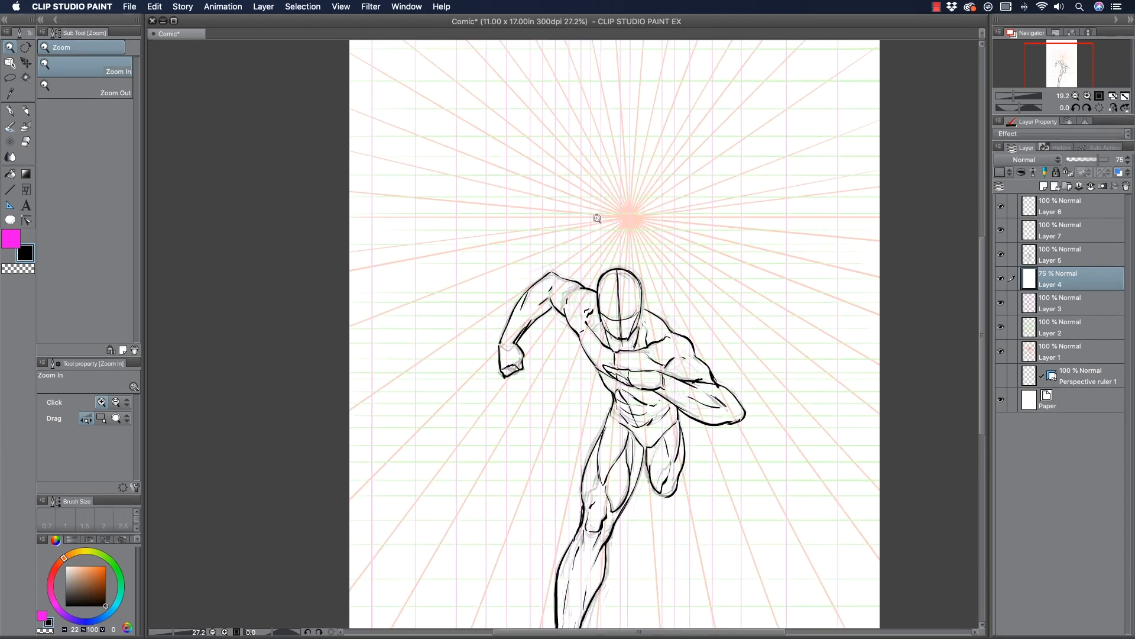
pyautogui.click(13, 110)
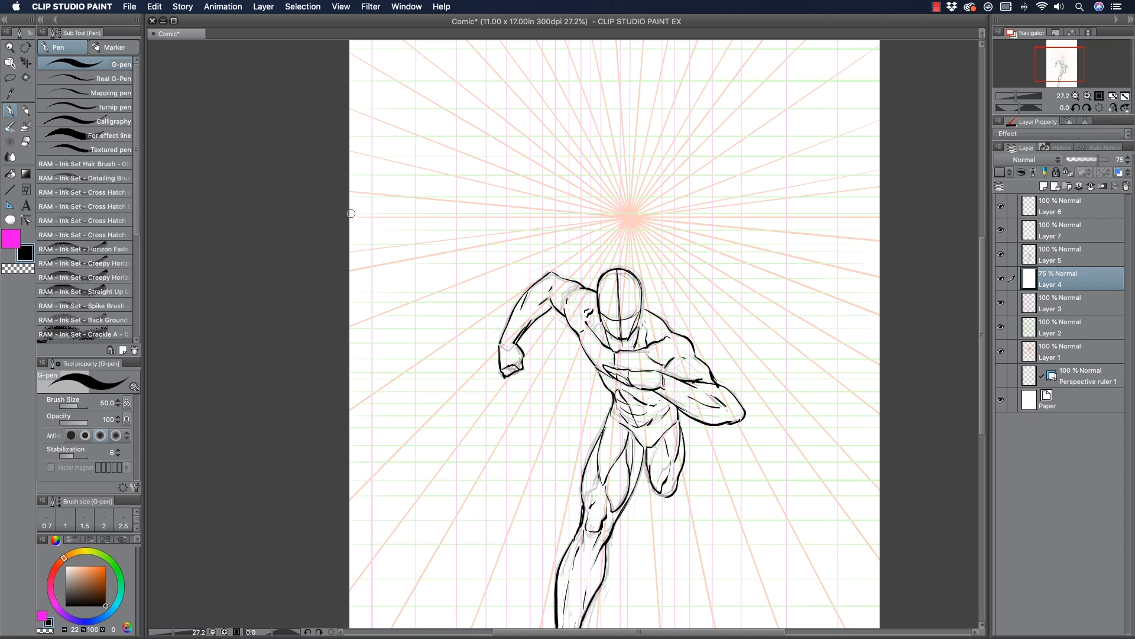
pyautogui.moveTo(345, 214); pyautogui.dragTo(970, 225)
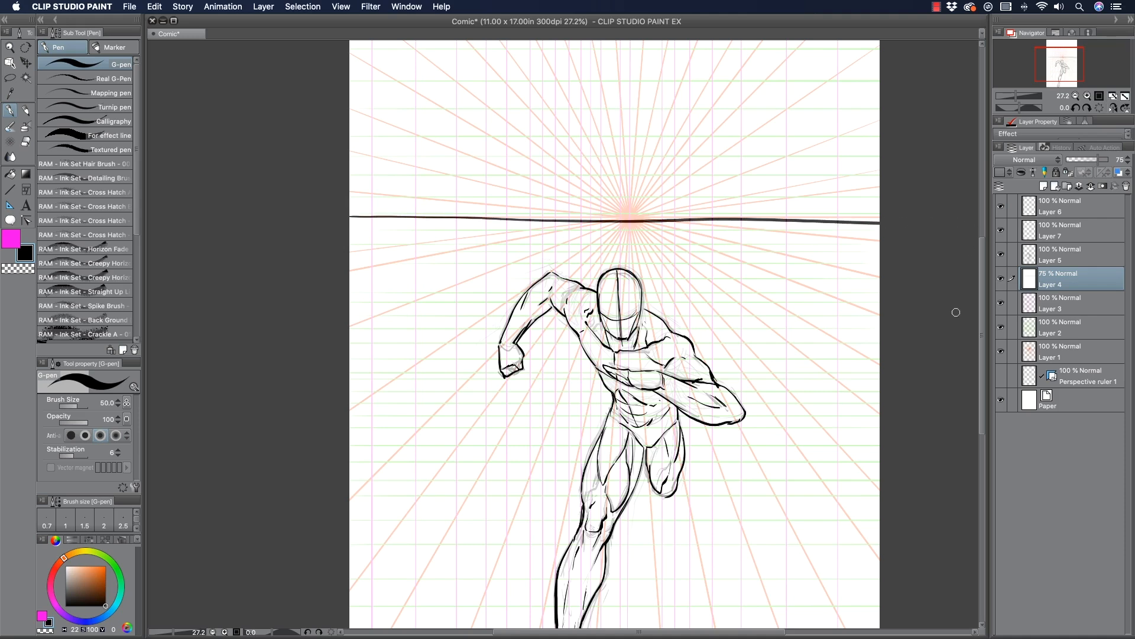
pyautogui.press('super+z')
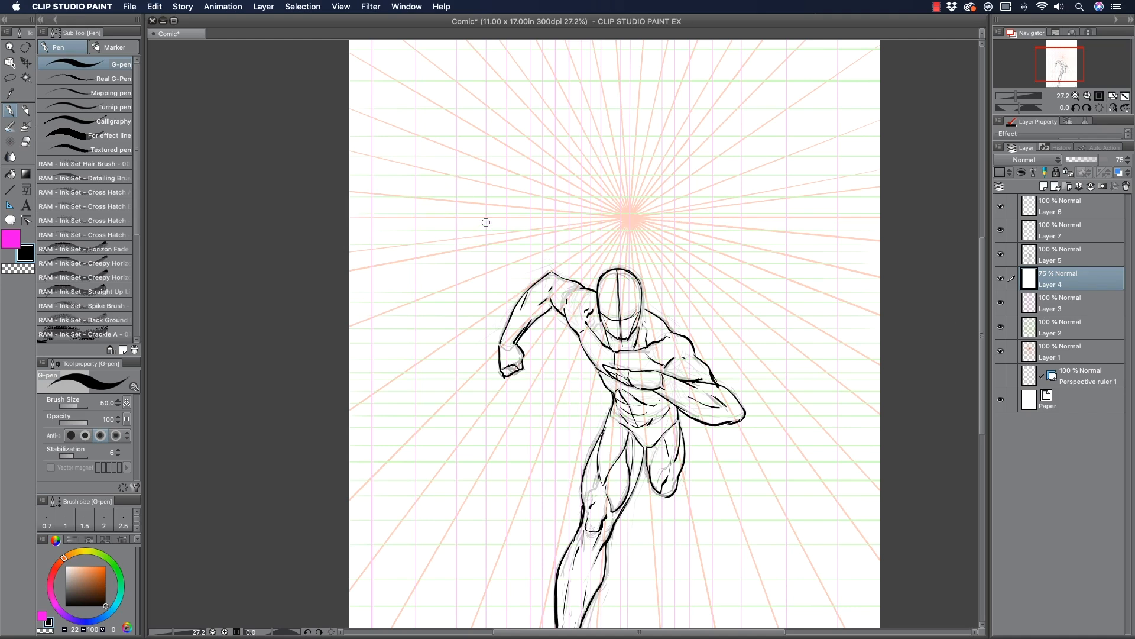
# Make Layer 7 the active drawing layer and try a small mark at the vanishing point.
pyautogui.moveTo(476, 228); pyautogui.dragTo(492, 337)
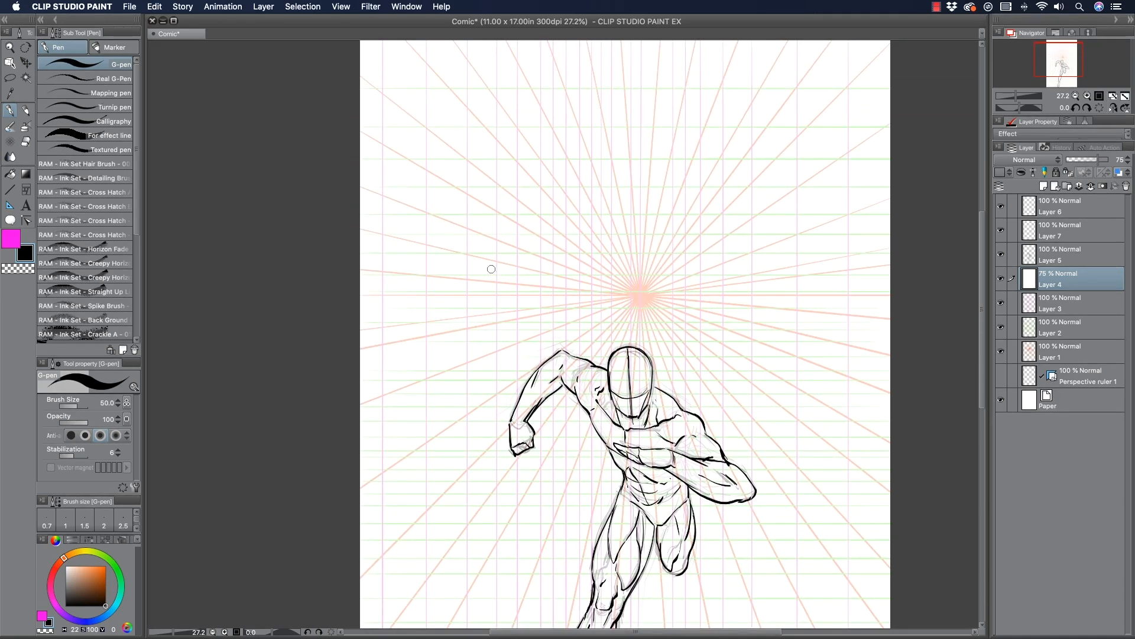
pyautogui.click(1060, 235)
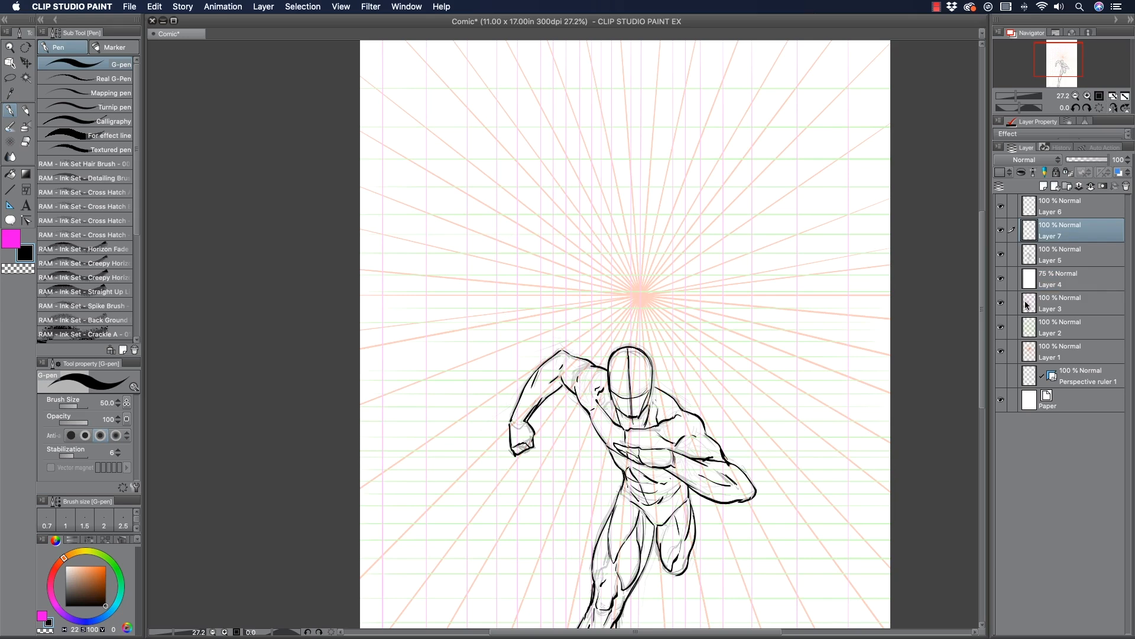
pyautogui.moveTo(361, 232)
pyautogui.mouseDown()
pyautogui.moveTo(378, 254)
pyautogui.moveTo(373, 242)
pyautogui.mouseUp()
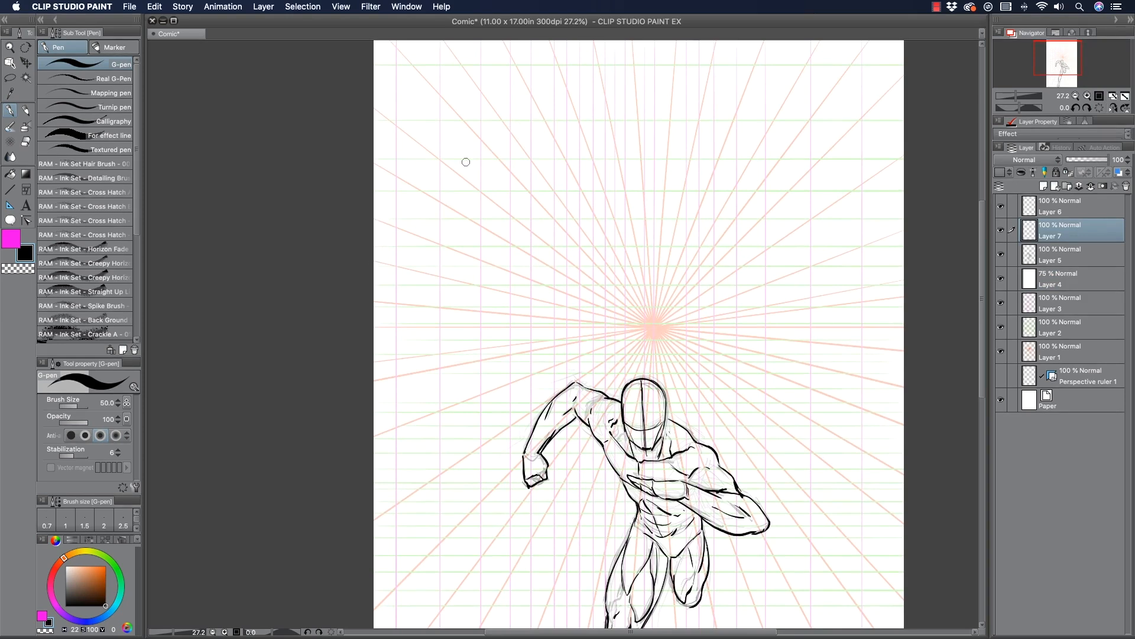
pyautogui.moveTo(355, 140); pyautogui.dragTo(362, 154)
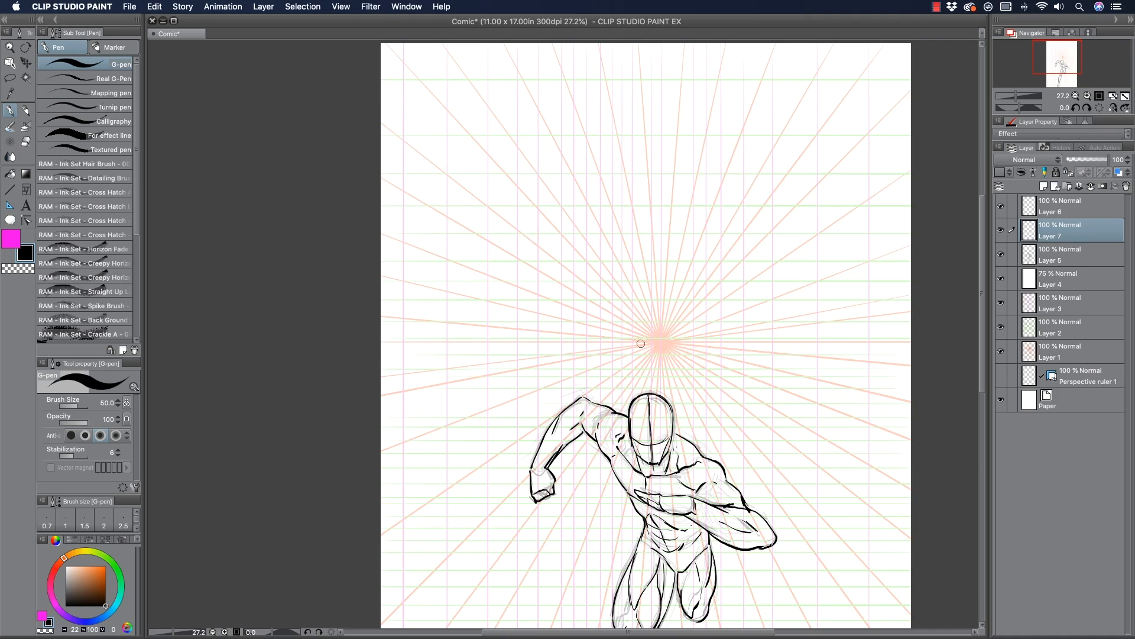
pyautogui.moveTo(665, 337); pyautogui.dragTo(661, 349)
pyautogui.press('super+z')
# Sketch a second figure's chest block with a curved centre line above the horizon, using the G-pen at size 25.
pyautogui.moveTo(503, 431); pyautogui.dragTo(514, 194)
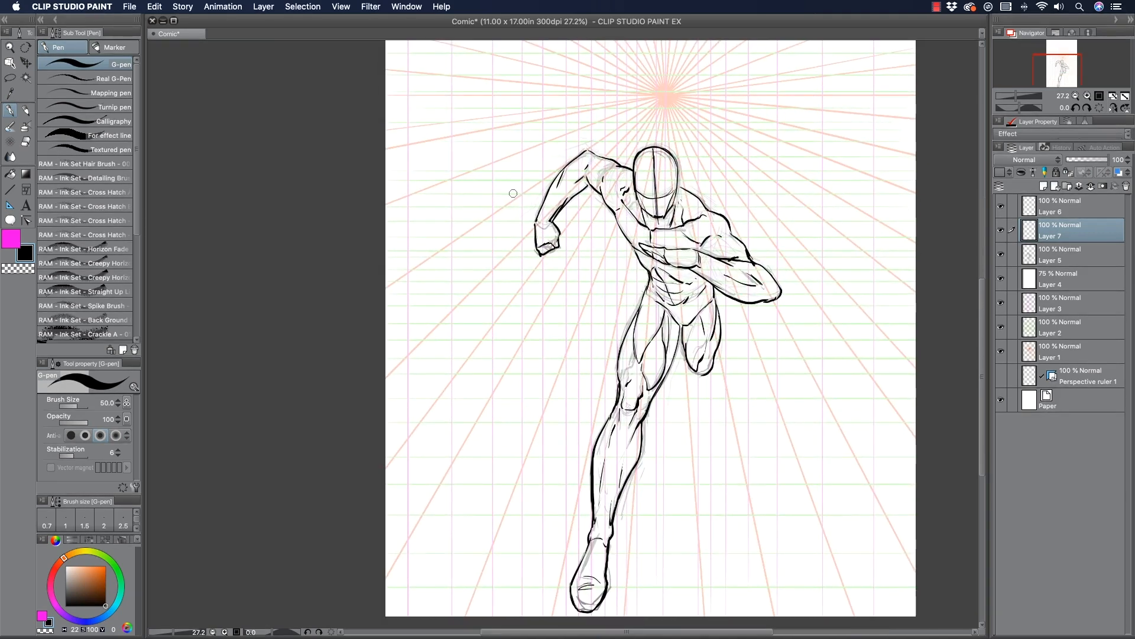
pyautogui.scroll(5, 481, 139)
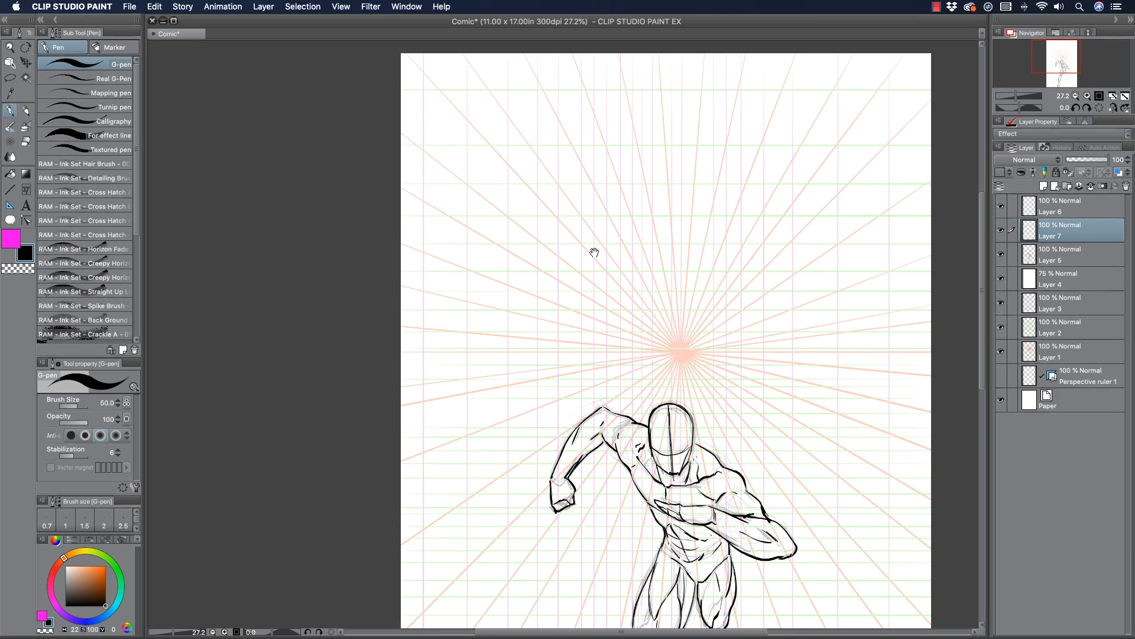
pyautogui.moveTo(596, 246); pyautogui.dragTo(590, 267)
pyautogui.press('[')
pyautogui.press('[')
pyautogui.press('[')
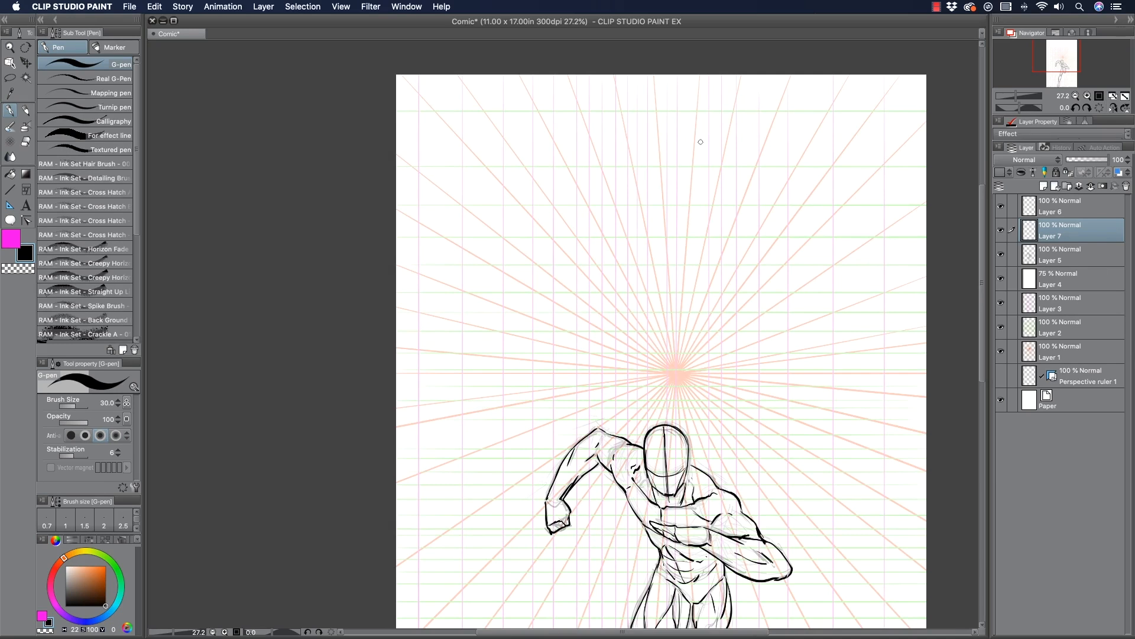
pyautogui.moveTo(691, 211)
pyautogui.mouseDown()
pyautogui.moveTo(693, 176)
pyautogui.moveTo(719, 163)
pyautogui.moveTo(807, 176)
pyautogui.moveTo(806, 224)
pyautogui.mouseUp()
pyautogui.moveTo(748, 151); pyautogui.dragTo(767, 235)
pyautogui.moveTo(761, 175)
pyautogui.mouseDown()
pyautogui.moveTo(764, 232)
pyautogui.moveTo(766, 207)
pyautogui.moveTo(798, 225)
pyautogui.mouseUp()
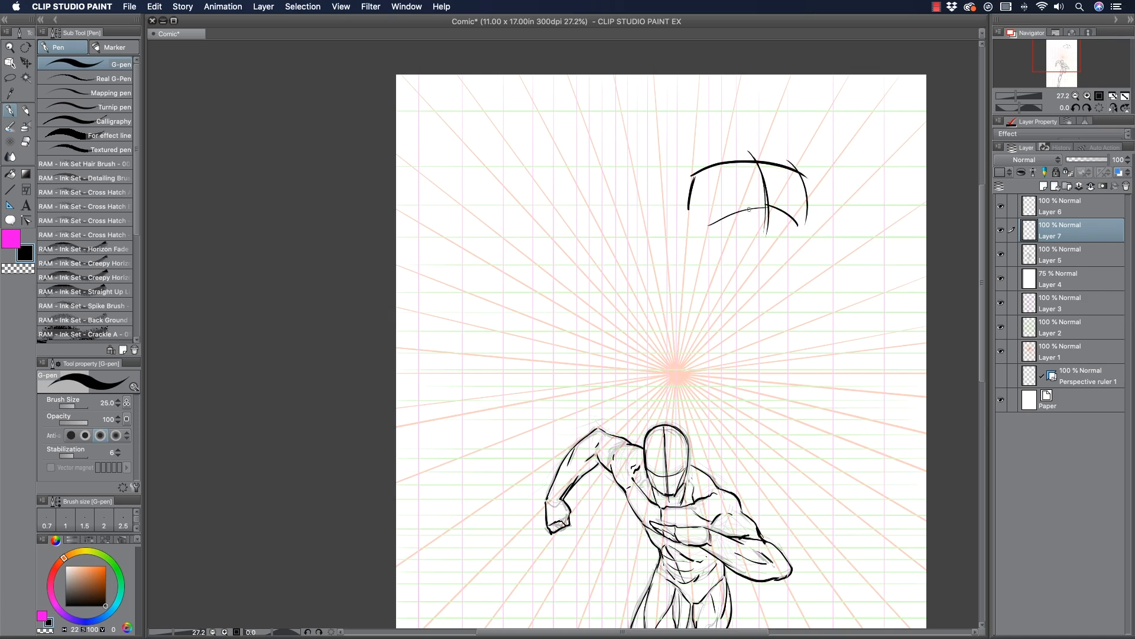
# Extend the chest block into a full torso with tapering sides, curved rib cage arches and a narrow waist.
pyautogui.moveTo(689, 202); pyautogui.dragTo(708, 253)
pyautogui.moveTo(702, 232)
pyautogui.mouseDown()
pyautogui.moveTo(722, 260)
pyautogui.moveTo(721, 282)
pyautogui.mouseUp()
pyautogui.moveTo(724, 216)
pyautogui.mouseDown()
pyautogui.moveTo(766, 199)
pyautogui.moveTo(808, 225)
pyautogui.mouseUp()
pyautogui.moveTo(717, 219)
pyautogui.mouseDown()
pyautogui.moveTo(764, 197)
pyautogui.moveTo(806, 220)
pyautogui.mouseUp()
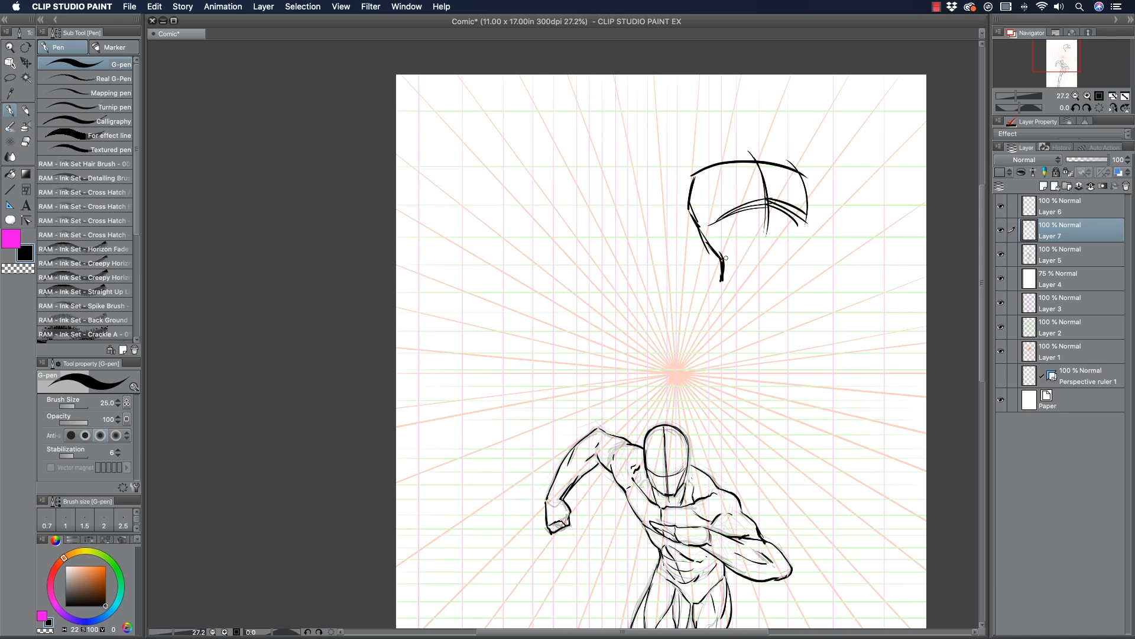
pyautogui.moveTo(743, 240)
pyautogui.mouseDown()
pyautogui.moveTo(806, 233)
pyautogui.moveTo(801, 244)
pyautogui.moveTo(730, 235)
pyautogui.moveTo(767, 251)
pyautogui.moveTo(762, 284)
pyautogui.mouseUp()
pyautogui.moveTo(799, 243); pyautogui.dragTo(782, 296)
pyautogui.moveTo(786, 280)
pyautogui.mouseDown()
pyautogui.moveTo(756, 297)
pyautogui.moveTo(723, 280)
pyautogui.moveTo(762, 294)
pyautogui.mouseUp()
pyautogui.moveTo(727, 280)
pyautogui.mouseDown()
pyautogui.moveTo(726, 250)
pyautogui.moveTo(767, 219)
pyautogui.moveTo(800, 239)
pyautogui.mouseUp()
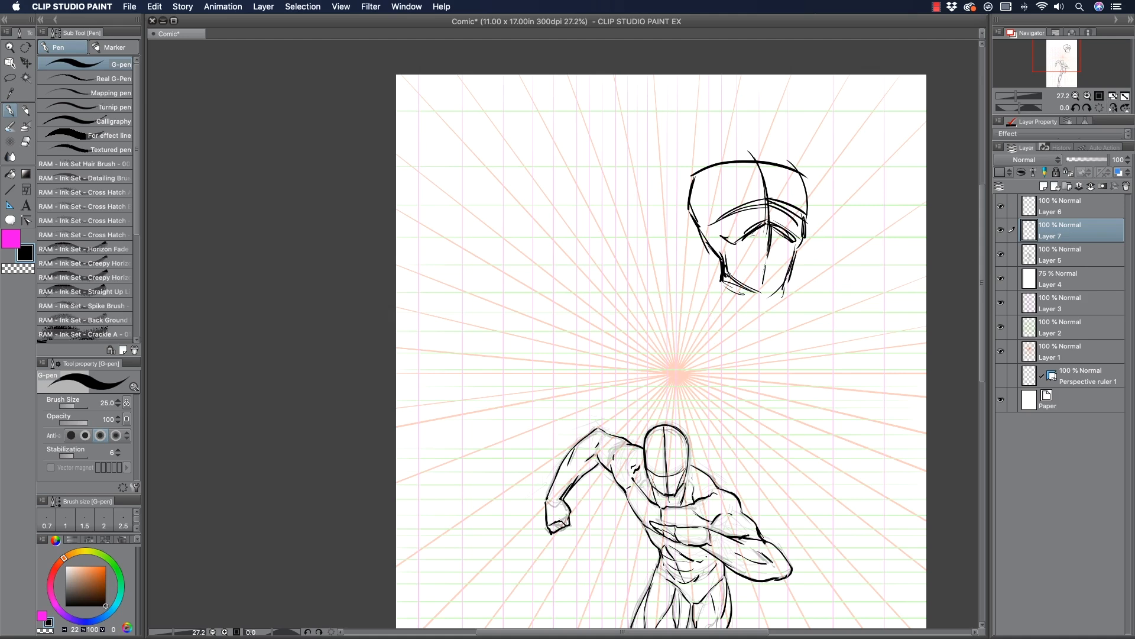
# Scale the new torso sketch down slightly and shift the layer slightly lower on the page.
pyautogui.press('super+t')
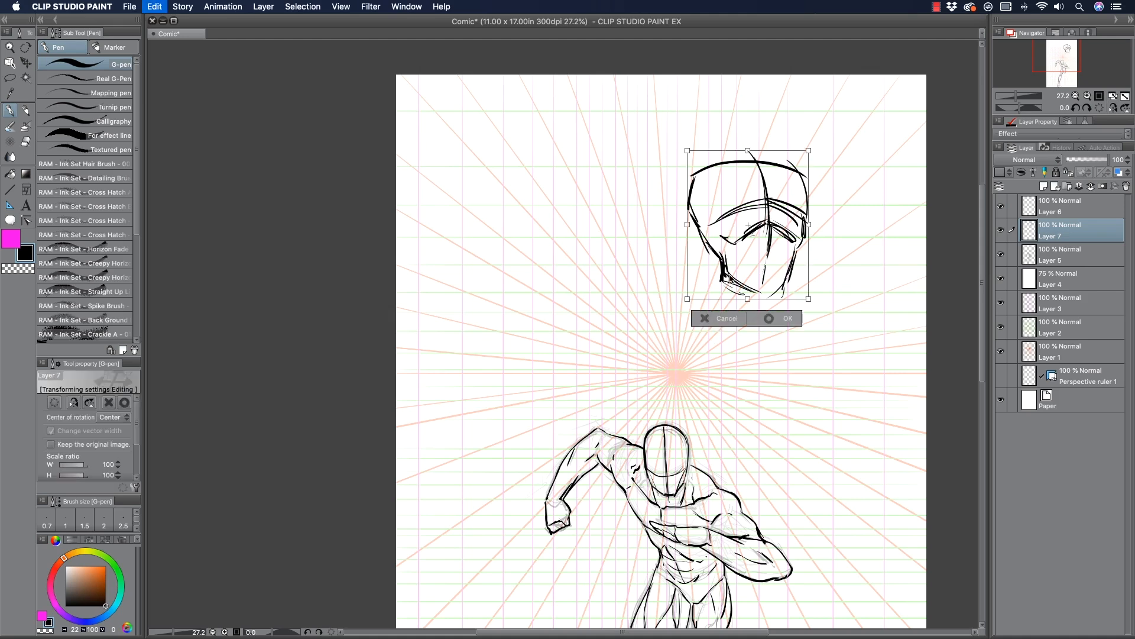
pyautogui.moveTo(688, 151)
pyautogui.mouseDown()
pyautogui.moveTo(708, 176)
pyautogui.moveTo(727, 176)
pyautogui.moveTo(695, 134)
pyautogui.mouseUp()
pyautogui.press('Return')
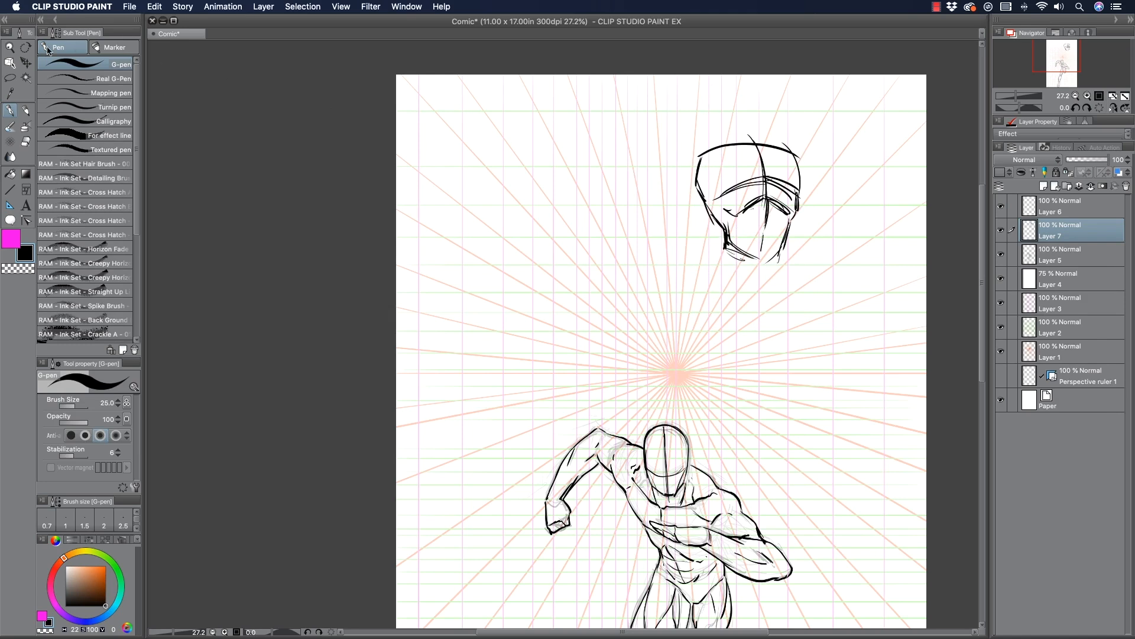
pyautogui.press('k')
pyautogui.moveTo(759, 194); pyautogui.dragTo(756, 210)
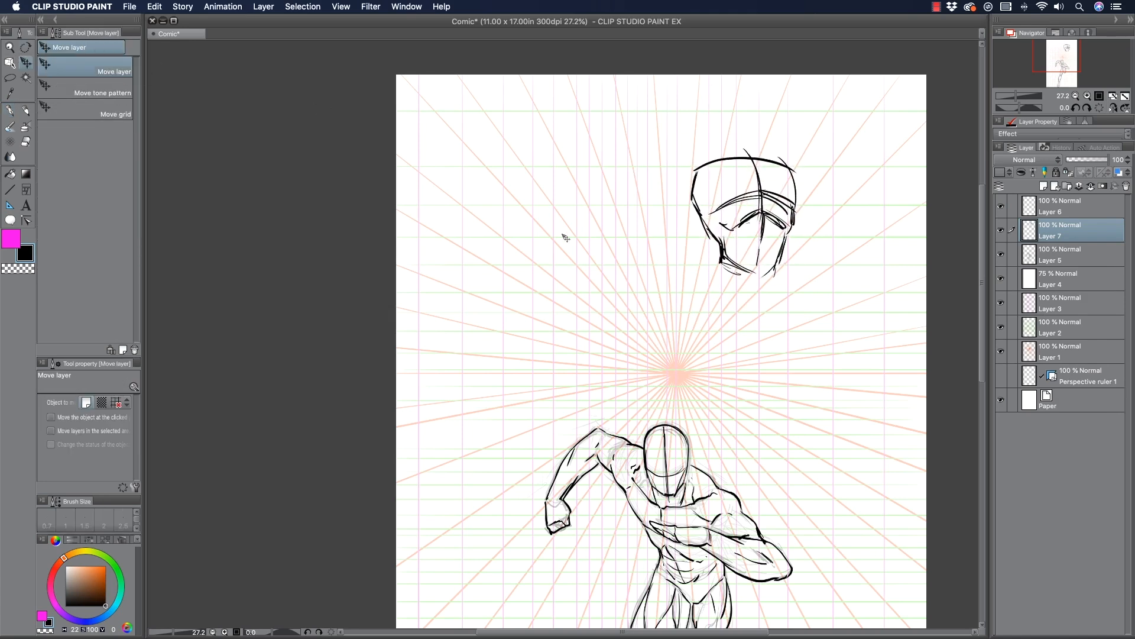
# Sketch the pelvis below the torso with the G-pen, and add one thigh reaching down and one extending out to the side.
pyautogui.click(10, 111)
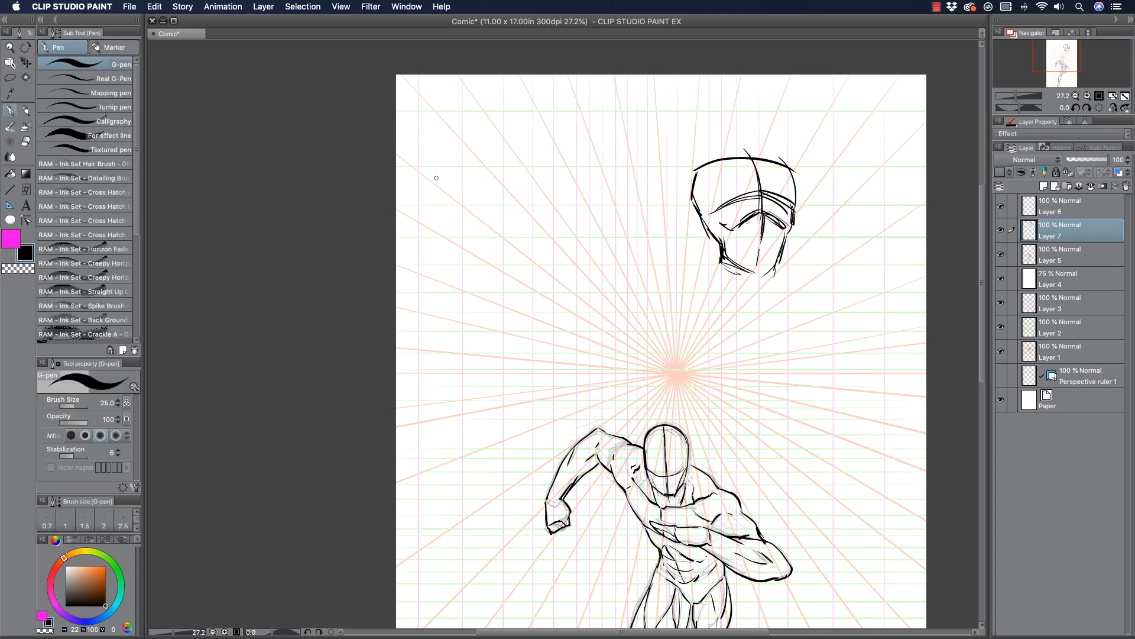
pyautogui.moveTo(712, 274)
pyautogui.mouseDown()
pyautogui.moveTo(718, 262)
pyautogui.moveTo(710, 276)
pyautogui.moveTo(739, 294)
pyautogui.mouseUp()
pyautogui.moveTo(712, 273)
pyautogui.mouseDown()
pyautogui.moveTo(751, 300)
pyautogui.moveTo(781, 278)
pyautogui.moveTo(781, 260)
pyautogui.moveTo(751, 294)
pyautogui.mouseUp()
pyautogui.moveTo(754, 155)
pyautogui.mouseDown()
pyautogui.moveTo(765, 232)
pyautogui.moveTo(750, 305)
pyautogui.mouseUp()
pyautogui.moveTo(718, 257); pyautogui.dragTo(710, 277)
pyautogui.moveTo(712, 273)
pyautogui.mouseDown()
pyautogui.moveTo(707, 284)
pyautogui.moveTo(748, 302)
pyautogui.moveTo(713, 269)
pyautogui.moveTo(812, 290)
pyautogui.moveTo(840, 318)
pyautogui.moveTo(776, 325)
pyautogui.moveTo(706, 291)
pyautogui.moveTo(697, 357)
pyautogui.moveTo(713, 361)
pyautogui.moveTo(737, 324)
pyautogui.mouseUp()
pyautogui.moveTo(747, 296); pyautogui.dragTo(732, 335)
pyautogui.moveTo(742, 299); pyautogui.dragTo(737, 333)
pyautogui.moveTo(711, 285)
pyautogui.mouseDown()
pyautogui.moveTo(696, 358)
pyautogui.moveTo(714, 357)
pyautogui.moveTo(695, 356)
pyautogui.moveTo(719, 352)
pyautogui.moveTo(696, 296)
pyautogui.moveTo(718, 307)
pyautogui.moveTo(706, 369)
pyautogui.mouseUp()
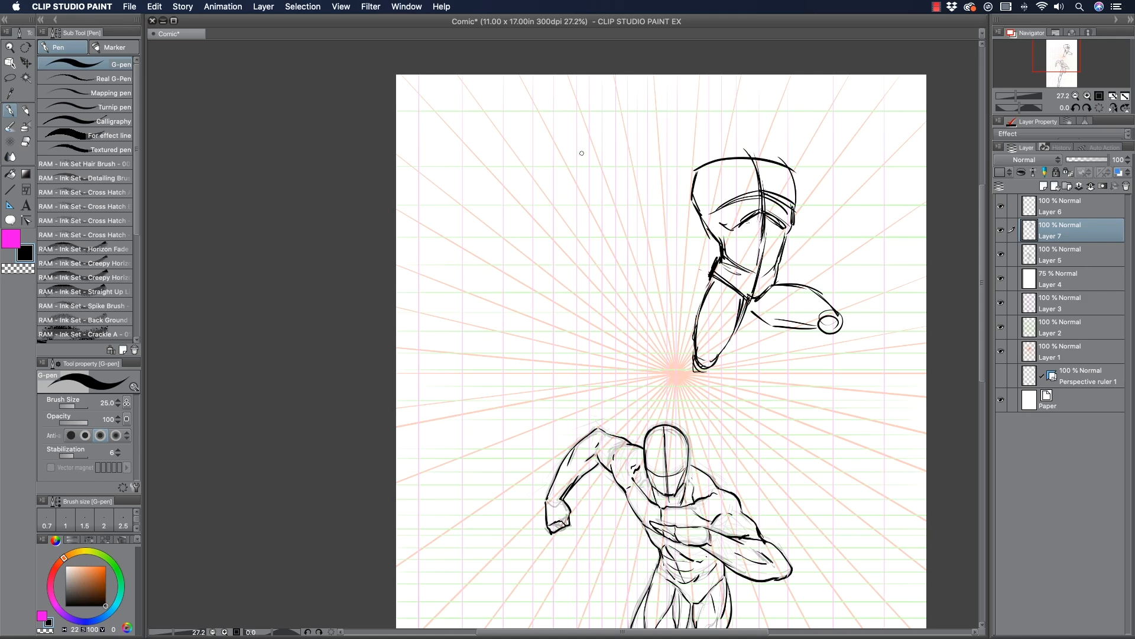
# Draw an oval shoulder joint on the near side of the chest block and reinforce the torso's far edge.
pyautogui.moveTo(701, 174)
pyautogui.mouseDown()
pyautogui.moveTo(755, 162)
pyautogui.moveTo(791, 174)
pyautogui.moveTo(797, 201)
pyautogui.moveTo(695, 195)
pyautogui.moveTo(706, 167)
pyautogui.moveTo(689, 191)
pyautogui.moveTo(685, 176)
pyautogui.moveTo(702, 204)
pyautogui.mouseUp()
pyautogui.moveTo(794, 180); pyautogui.dragTo(780, 241)
pyautogui.moveTo(786, 168); pyautogui.dragTo(798, 225)
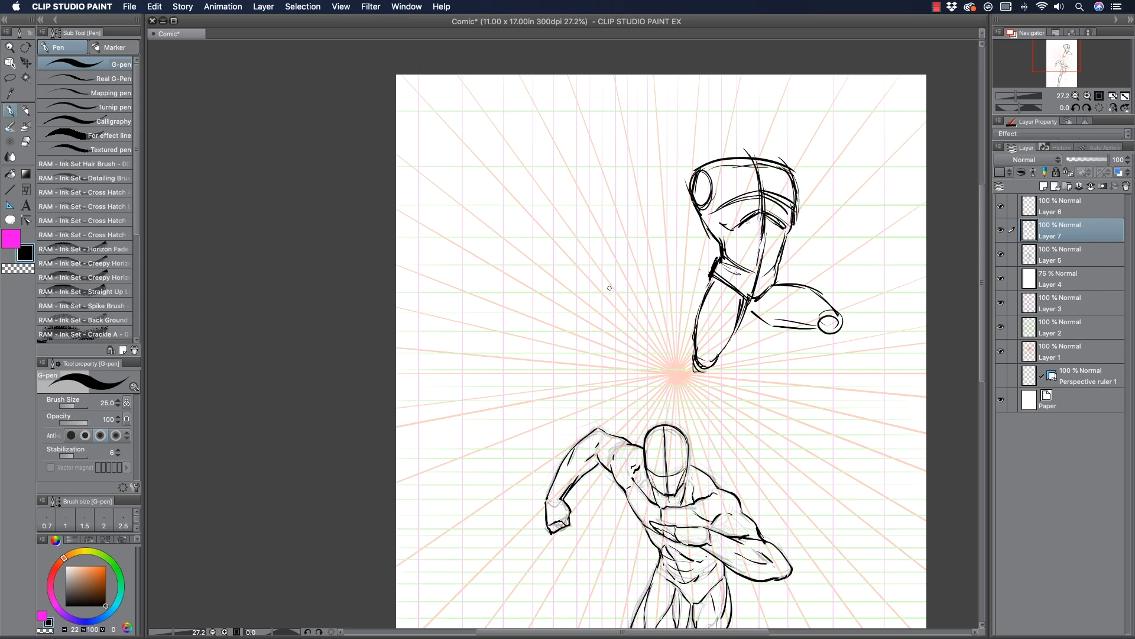
# Sketch the bent leg's calf folding back under the knee and the straight leg's lower leg reaching down to the running hero's head.
pyautogui.moveTo(840, 332)
pyautogui.mouseDown()
pyautogui.moveTo(817, 346)
pyautogui.moveTo(785, 332)
pyautogui.moveTo(780, 348)
pyautogui.moveTo(793, 356)
pyautogui.moveTo(766, 367)
pyautogui.mouseUp()
pyautogui.moveTo(796, 355)
pyautogui.mouseDown()
pyautogui.moveTo(766, 368)
pyautogui.moveTo(807, 347)
pyautogui.mouseUp()
pyautogui.moveTo(695, 347)
pyautogui.mouseDown()
pyautogui.moveTo(680, 377)
pyautogui.moveTo(680, 396)
pyautogui.moveTo(707, 379)
pyautogui.moveTo(693, 404)
pyautogui.mouseUp()
pyautogui.moveTo(682, 385); pyautogui.dragTo(684, 417)
pyautogui.moveTo(695, 401)
pyautogui.mouseDown()
pyautogui.moveTo(678, 422)
pyautogui.moveTo(686, 428)
pyautogui.mouseUp()
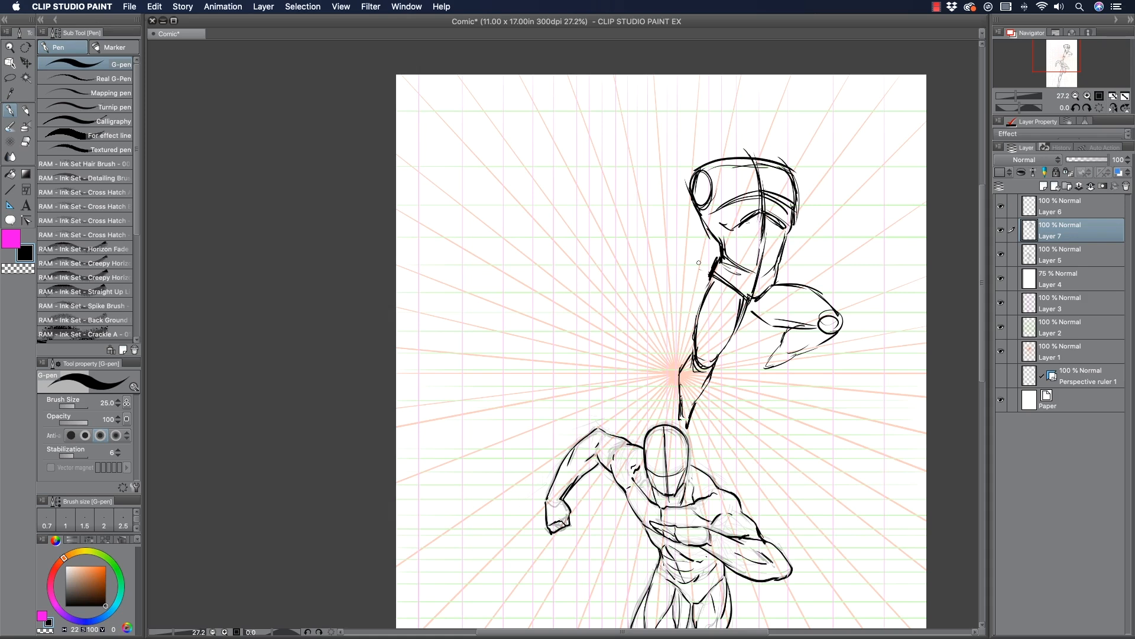
pyautogui.moveTo(398, 137); pyautogui.dragTo(626, 362)
pyautogui.moveTo(500, 86); pyautogui.dragTo(630, 355)
pyautogui.moveTo(651, 76); pyautogui.dragTo(649, 299)
pyautogui.moveTo(903, 116); pyautogui.dragTo(802, 249)
pyautogui.press('super+z')
pyautogui.press('super+z')
pyautogui.press('super+z')
pyautogui.press('super+z')
# Add a hanging foot to the bent leg and refine the contours of both legs and the waist.
pyautogui.moveTo(780, 346)
pyautogui.mouseDown()
pyautogui.moveTo(767, 365)
pyautogui.moveTo(757, 355)
pyautogui.moveTo(752, 388)
pyautogui.moveTo(769, 395)
pyautogui.moveTo(753, 398)
pyautogui.mouseUp()
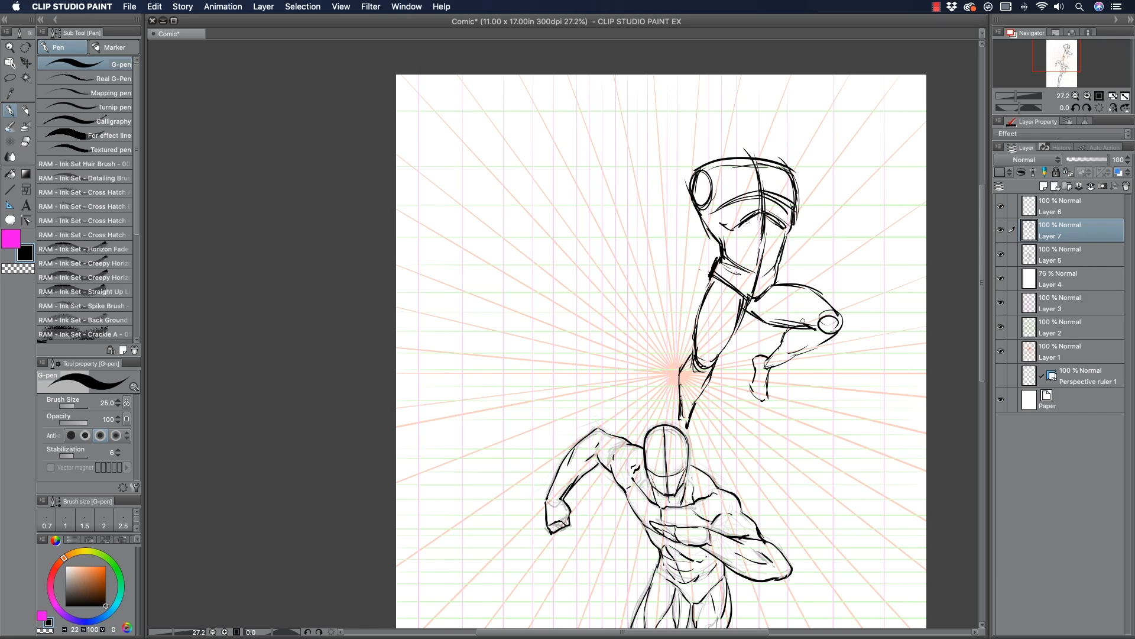
pyautogui.moveTo(781, 333); pyautogui.dragTo(763, 360)
pyautogui.moveTo(723, 287)
pyautogui.mouseDown()
pyautogui.moveTo(733, 311)
pyautogui.moveTo(710, 363)
pyautogui.moveTo(680, 377)
pyautogui.mouseUp()
pyautogui.moveTo(738, 228); pyautogui.dragTo(742, 258)
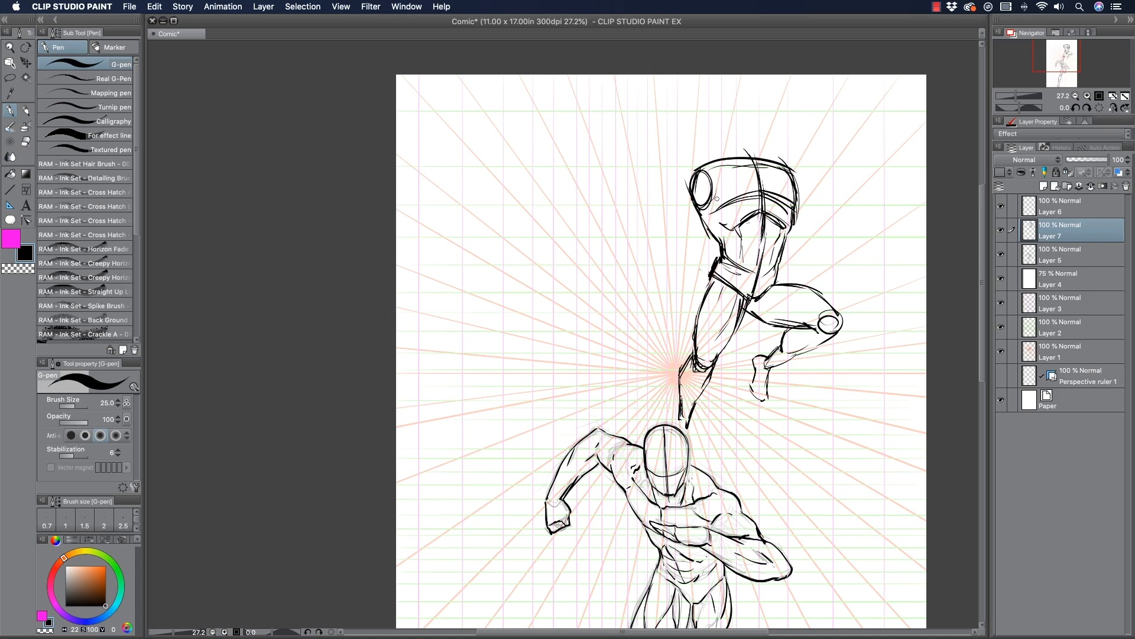
# Thicken the upper shoulder line and clean up the torso's far edge with the transparent colour, returning to black.
pyautogui.moveTo(712, 160); pyautogui.dragTo(759, 162)
pyautogui.moveTo(726, 164); pyautogui.dragTo(795, 176)
pyautogui.click(26, 269)
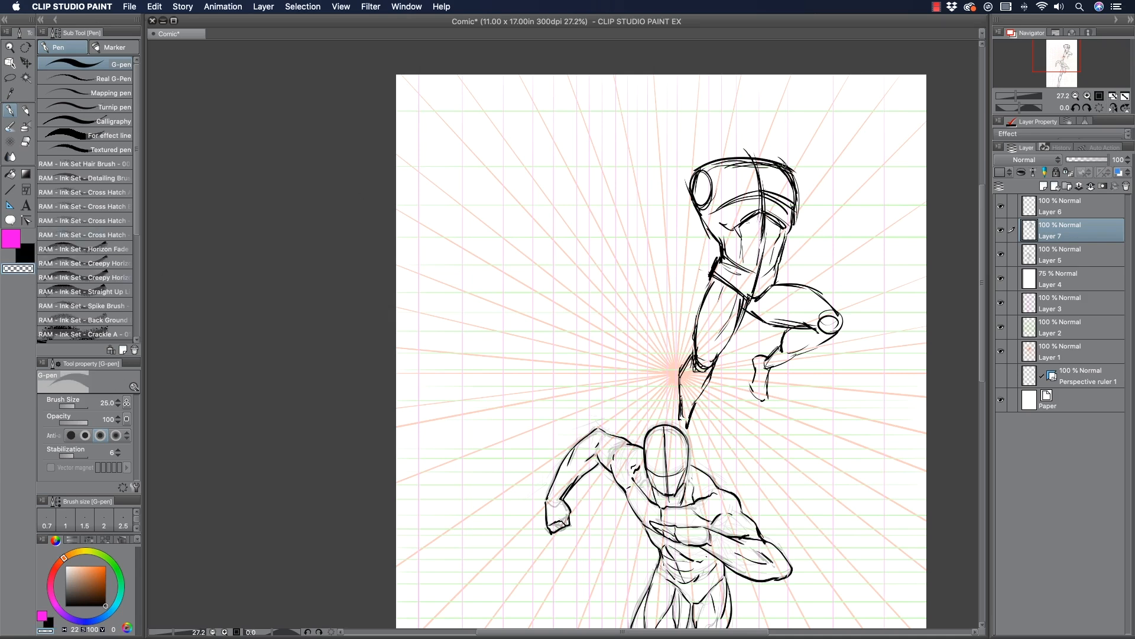
pyautogui.moveTo(798, 186)
pyautogui.mouseDown()
pyautogui.moveTo(792, 164)
pyautogui.moveTo(796, 222)
pyautogui.mouseUp()
pyautogui.click(27, 255)
pyautogui.moveTo(693, 167)
pyautogui.mouseDown()
pyautogui.moveTo(665, 185)
pyautogui.moveTo(661, 226)
pyautogui.mouseUp()
pyautogui.moveTo(700, 185); pyautogui.dragTo(676, 232)
pyautogui.moveTo(785, 164); pyautogui.dragTo(835, 296)
pyautogui.moveTo(789, 231); pyautogui.dragTo(834, 292)
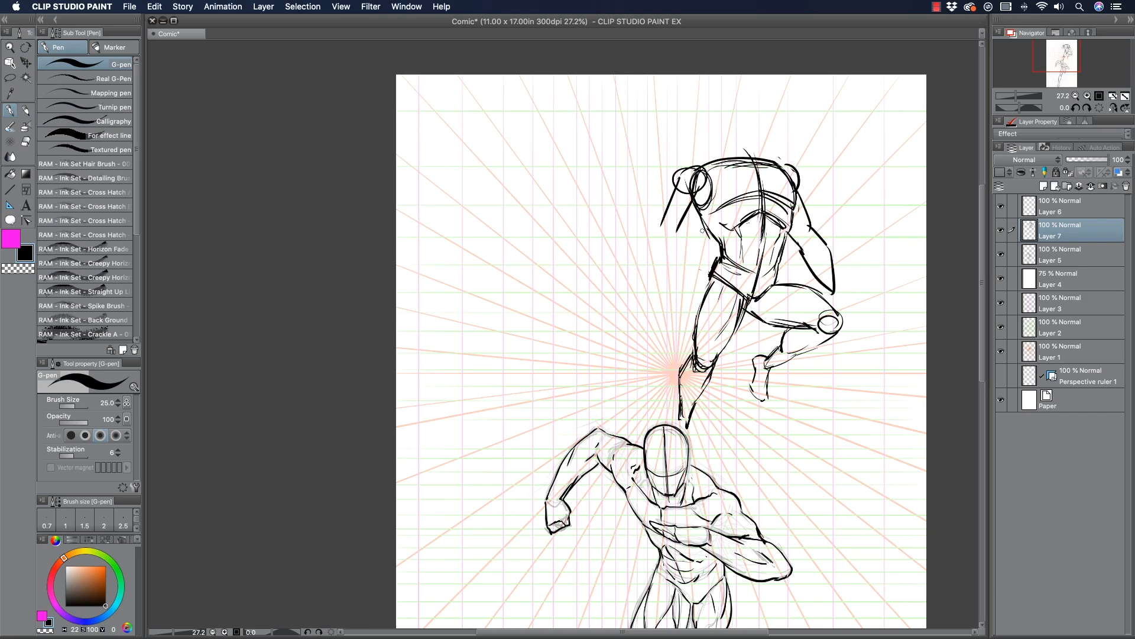
pyautogui.moveTo(661, 230); pyautogui.dragTo(678, 239)
pyautogui.moveTo(660, 234); pyautogui.dragTo(636, 300)
pyautogui.moveTo(733, 135); pyautogui.dragTo(752, 155)
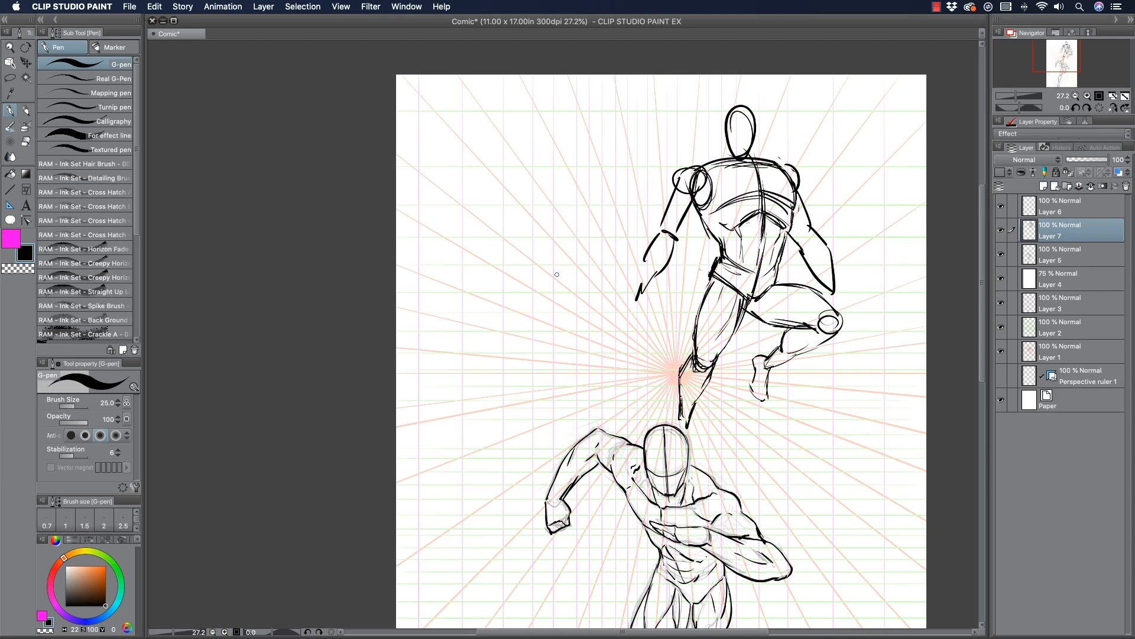
pyautogui.press('super+z')
pyautogui.press('super+z')
pyautogui.press('super+z')
pyautogui.press('super+z')
pyautogui.press('super+z')
pyautogui.press('super+z')
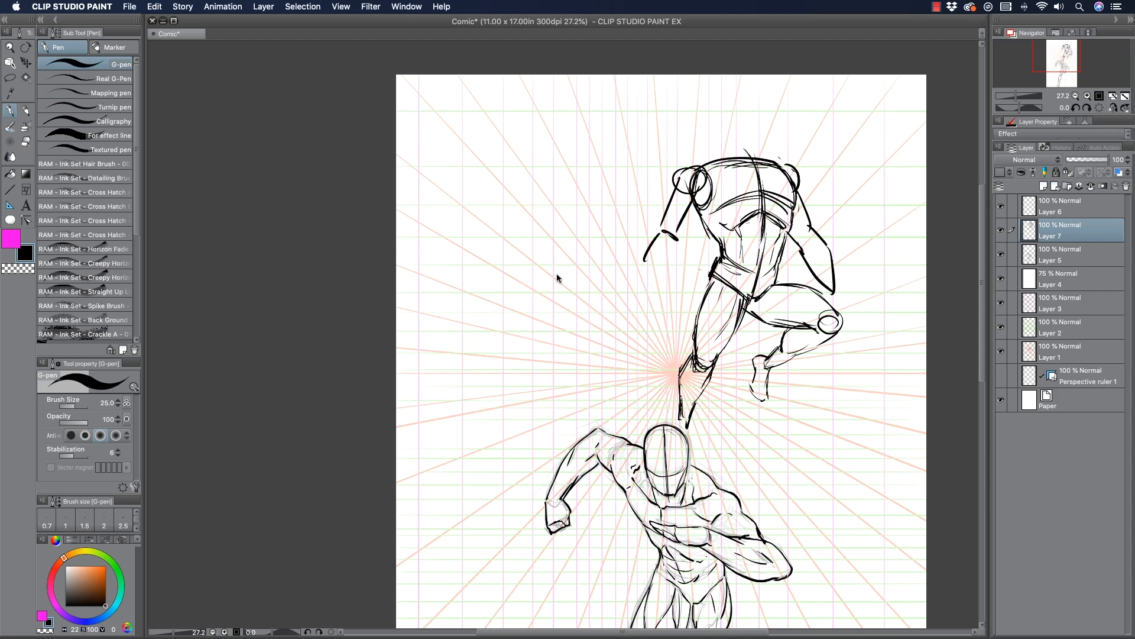
pyautogui.press('super+z')
pyautogui.press('super+z')
pyautogui.press('super+z')
pyautogui.press('super+z')
pyautogui.press('super+z')
pyautogui.press('super+z')
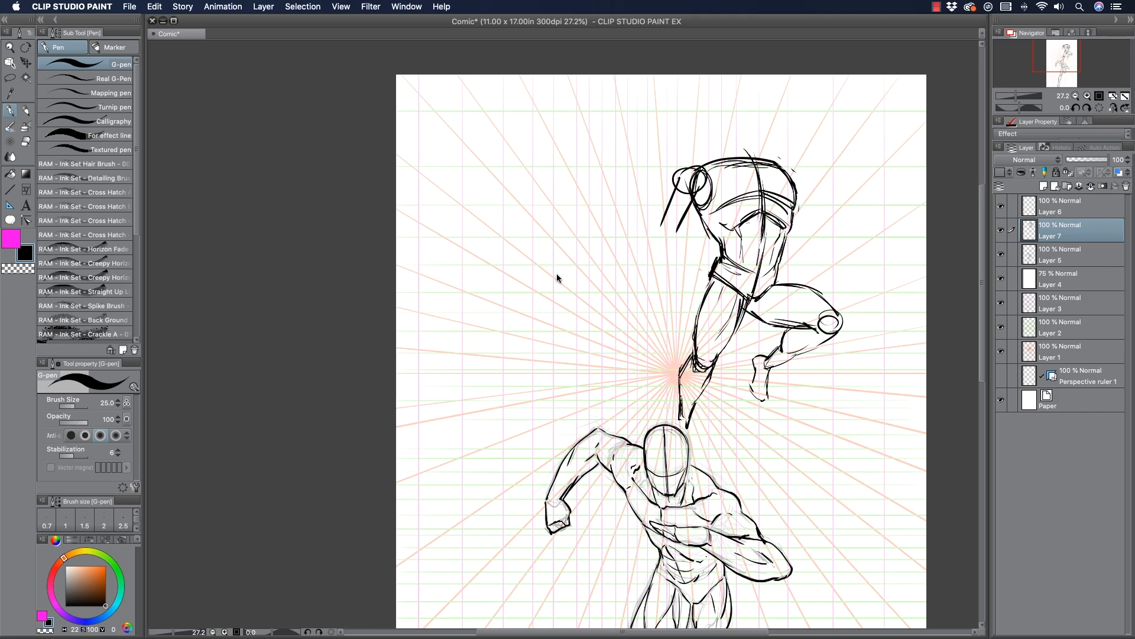
pyautogui.press('super+z')
pyautogui.press('super+z')
# Sketch the far upper arm raised diagonally up from the shoulder, with an oval marking the elbow.
pyautogui.moveTo(764, 158); pyautogui.dragTo(817, 134)
pyautogui.moveTo(804, 140)
pyautogui.mouseDown()
pyautogui.moveTo(828, 141)
pyautogui.moveTo(815, 175)
pyautogui.mouseUp()
pyautogui.moveTo(824, 169); pyautogui.dragTo(795, 181)
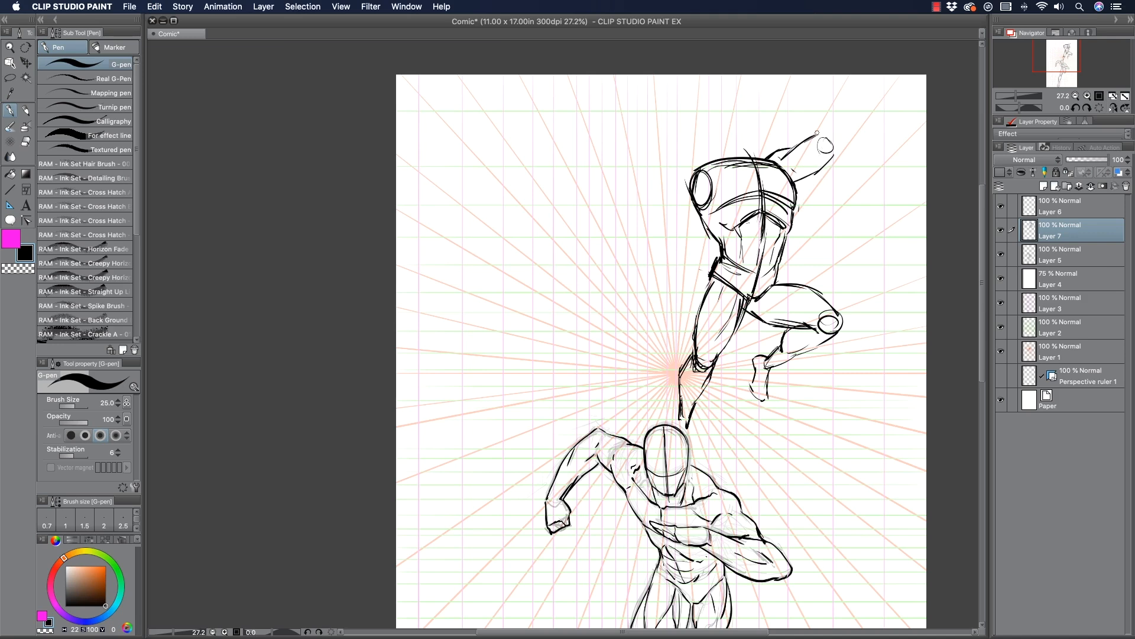
# Extend the raised arm with a tapering forearm, undoing trial strokes, and add a round wrist and pointed hand near the page's upper corner.
pyautogui.moveTo(818, 131)
pyautogui.mouseDown()
pyautogui.moveTo(867, 93)
pyautogui.moveTo(859, 130)
pyautogui.mouseUp()
pyautogui.moveTo(786, 171); pyautogui.dragTo(893, 107)
pyautogui.press('super+z')
pyautogui.moveTo(825, 149); pyautogui.dragTo(859, 108)
pyautogui.press('super+z')
pyautogui.press('super+z')
pyautogui.moveTo(859, 88)
pyautogui.mouseDown()
pyautogui.moveTo(892, 74)
pyautogui.moveTo(875, 102)
pyautogui.moveTo(864, 92)
pyautogui.moveTo(892, 73)
pyautogui.moveTo(880, 98)
pyautogui.moveTo(854, 102)
pyautogui.mouseUp()
pyautogui.moveTo(869, 99)
pyautogui.mouseDown()
pyautogui.moveTo(855, 132)
pyautogui.moveTo(865, 101)
pyautogui.moveTo(886, 94)
pyautogui.mouseUp()
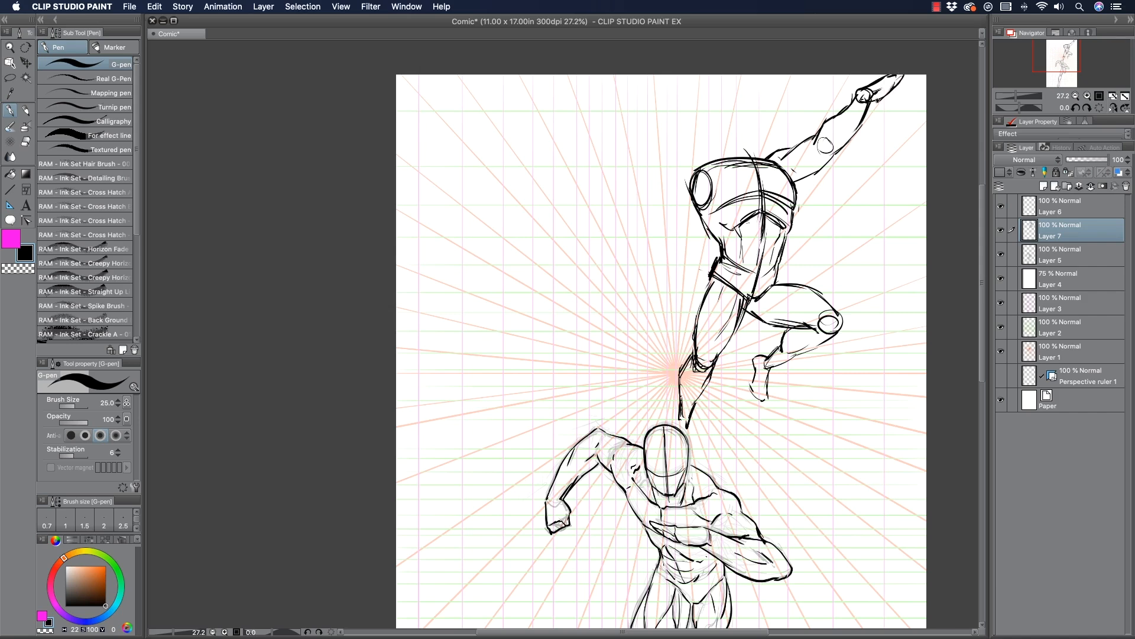
# Undo the latest strokes on the raised hand and redraw its wrist and hand outline.
pyautogui.press('super+z')
pyautogui.press('super+z')
pyautogui.press('super+z')
pyautogui.press('super+z')
pyautogui.press('super+z')
pyautogui.press('super+z')
pyautogui.press('super+z')
pyautogui.press('super+z')
pyautogui.press('super+z')
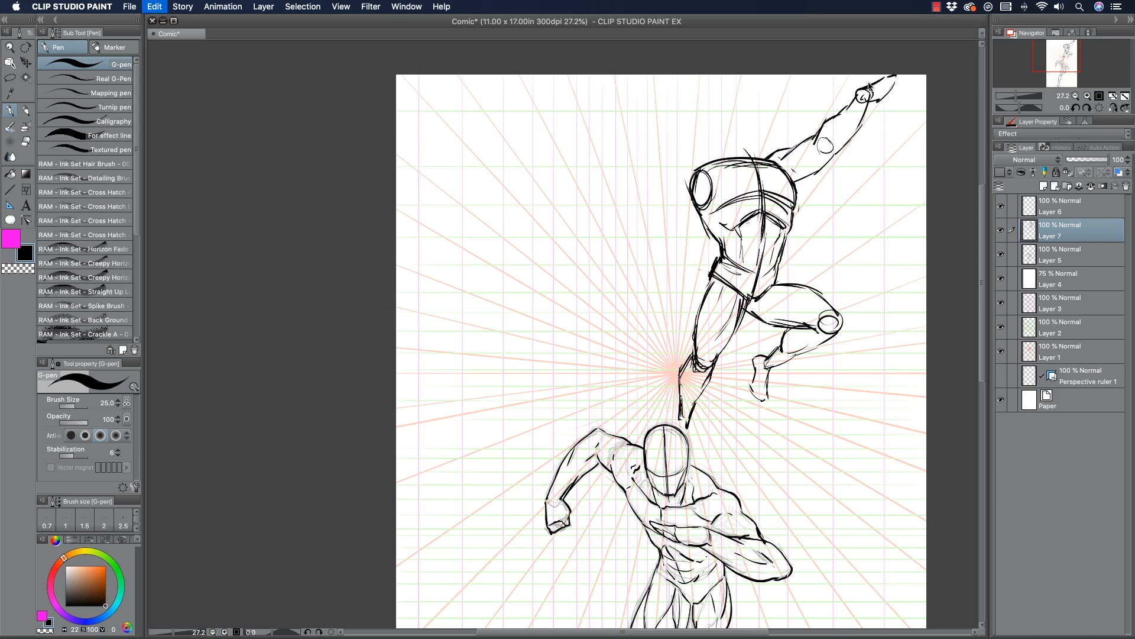
pyautogui.moveTo(871, 99)
pyautogui.mouseDown()
pyautogui.moveTo(852, 137)
pyautogui.moveTo(835, 119)
pyautogui.moveTo(901, 73)
pyautogui.moveTo(869, 100)
pyautogui.mouseUp()
pyautogui.moveTo(855, 99); pyautogui.dragTo(849, 107)
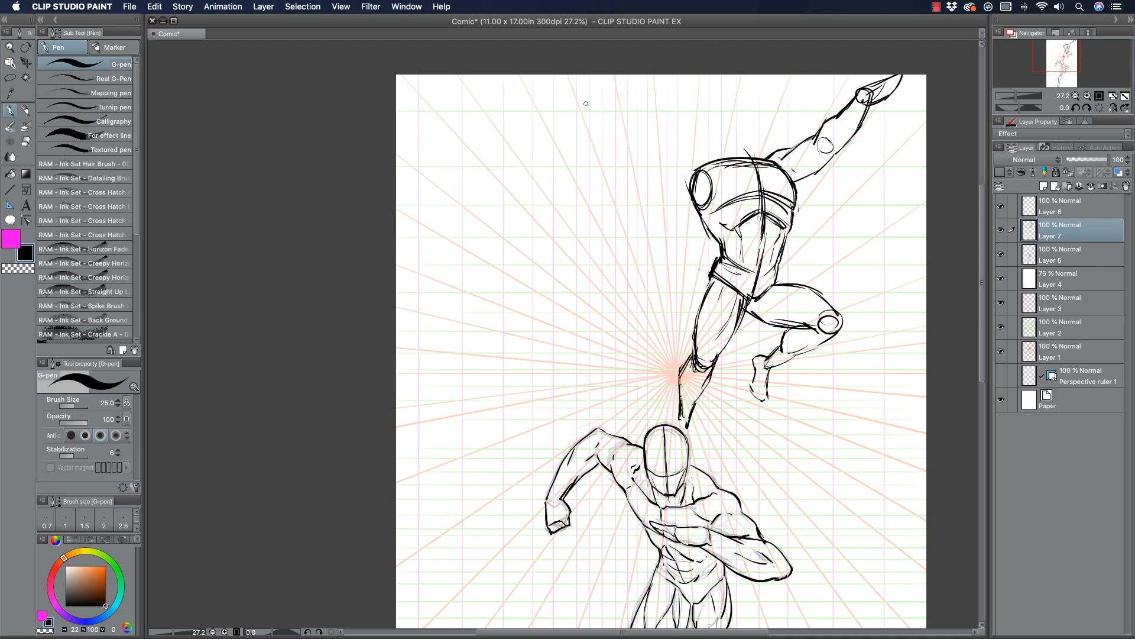
# Sketch an oval head and neck above the shoulders, and shift them slightly left with a lasso selection and transform.
pyautogui.moveTo(721, 152)
pyautogui.mouseDown()
pyautogui.moveTo(740, 104)
pyautogui.moveTo(733, 149)
pyautogui.moveTo(747, 108)
pyautogui.moveTo(757, 124)
pyautogui.moveTo(725, 116)
pyautogui.moveTo(746, 105)
pyautogui.moveTo(726, 157)
pyautogui.moveTo(721, 112)
pyautogui.moveTo(758, 112)
pyautogui.moveTo(760, 148)
pyautogui.mouseUp()
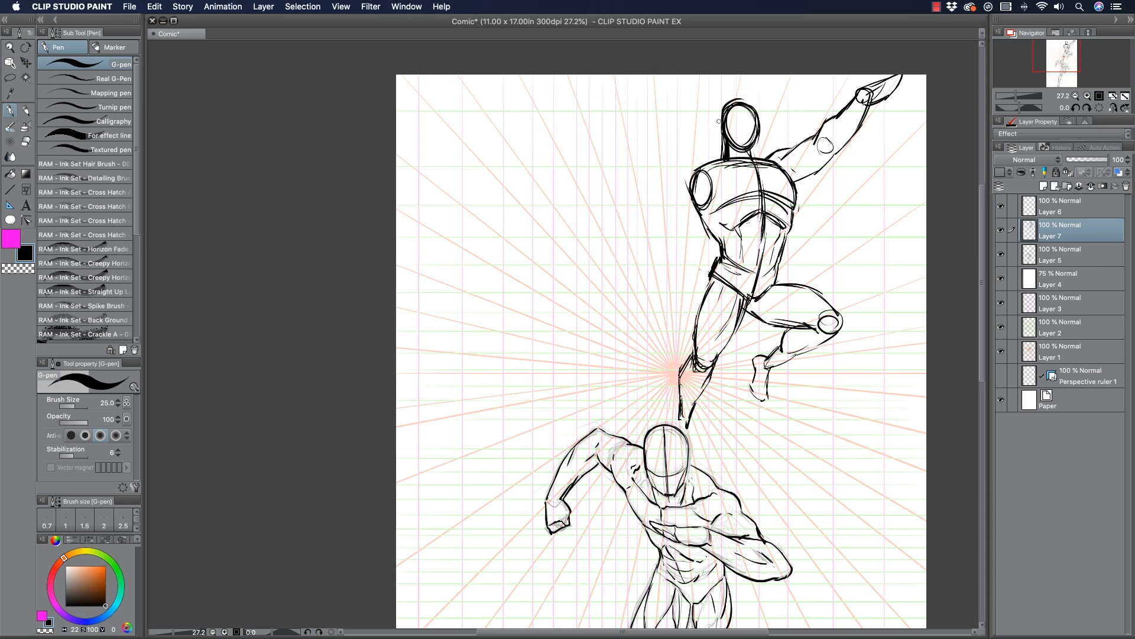
pyautogui.click(10, 77)
pyautogui.moveTo(719, 126)
pyautogui.mouseDown()
pyautogui.moveTo(767, 149)
pyautogui.moveTo(718, 154)
pyautogui.moveTo(732, 149)
pyautogui.mouseUp()
pyautogui.press('super+t')
pyautogui.click(760, 175)
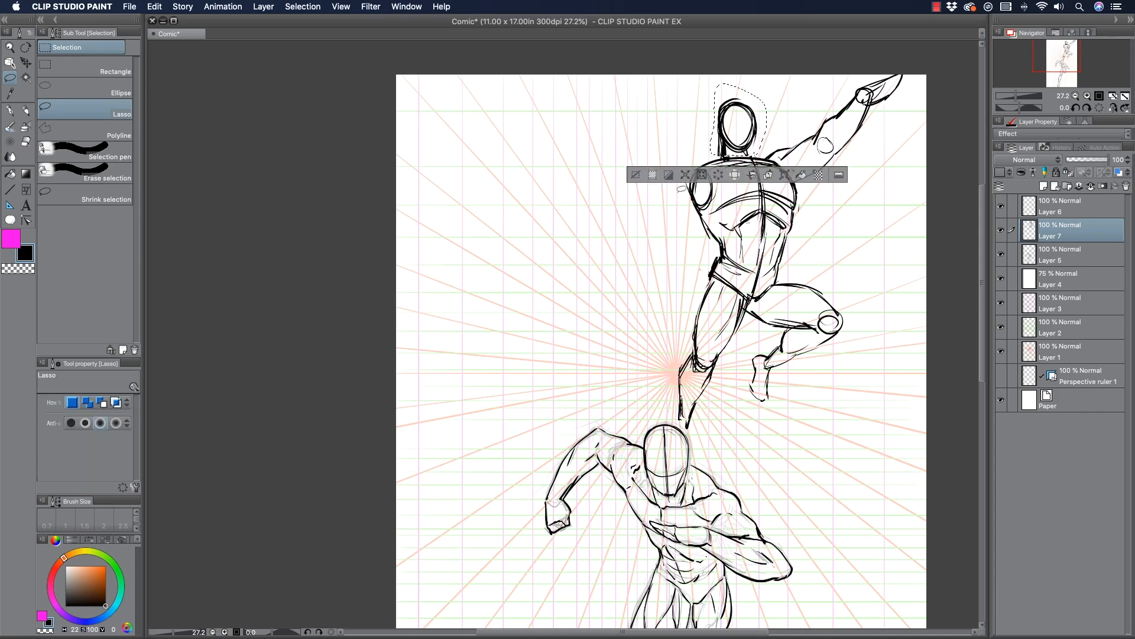
pyautogui.click(639, 176)
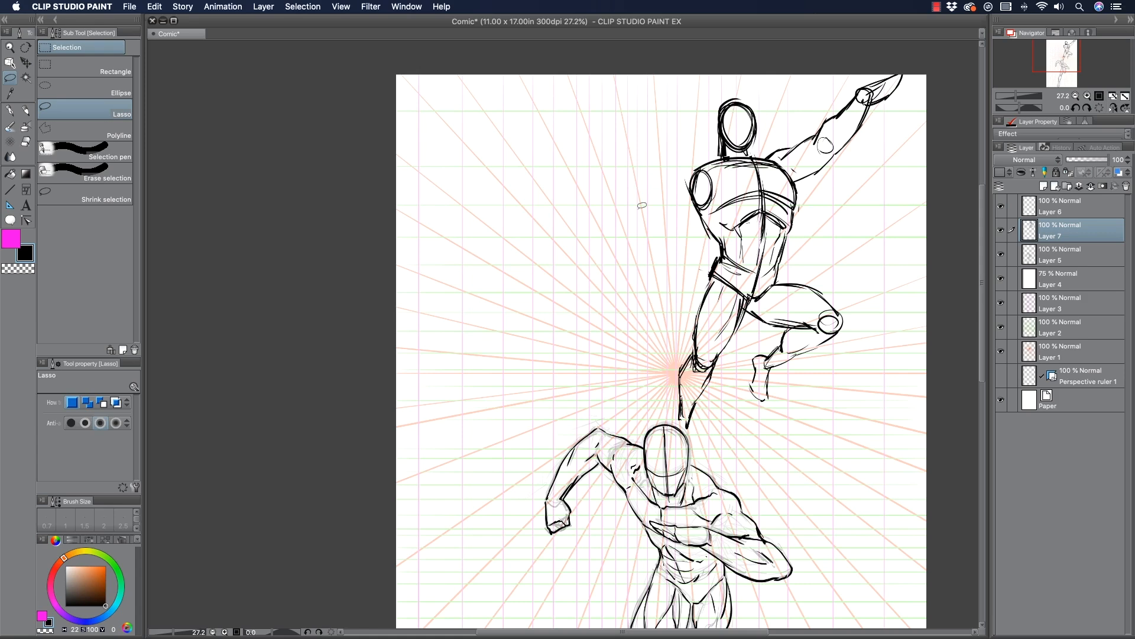
# Reinforce the chest with the G-pen, extending the near shoulder line and redrawing the pectoral arches and centre line.
pyautogui.press('p')
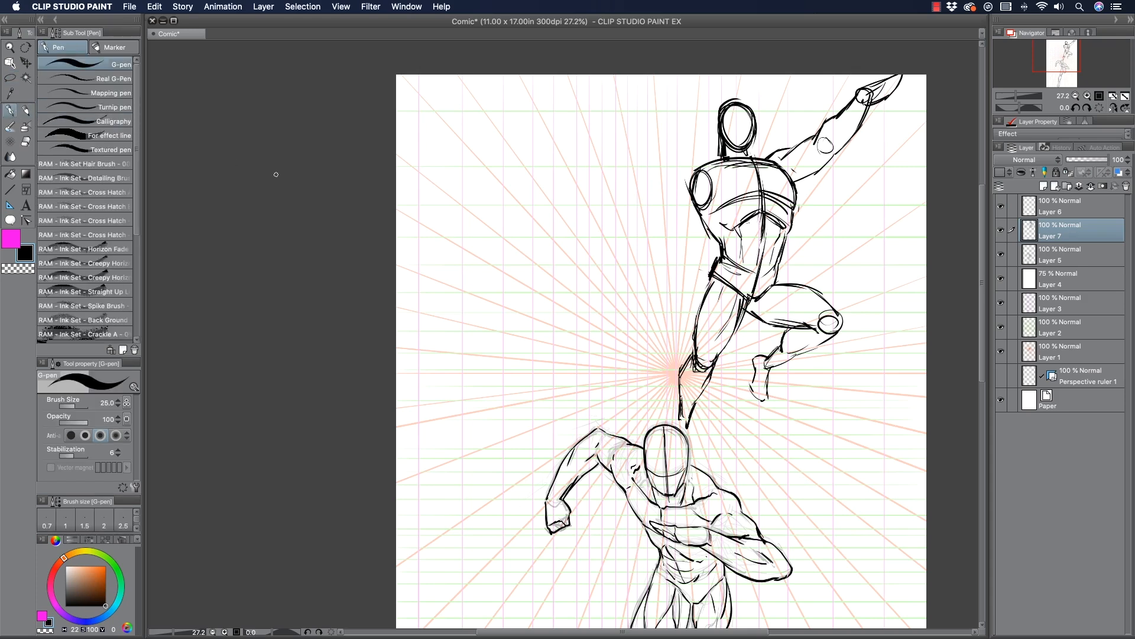
pyautogui.moveTo(700, 163)
pyautogui.mouseDown()
pyautogui.moveTo(675, 174)
pyautogui.moveTo(725, 204)
pyautogui.mouseUp()
pyautogui.moveTo(784, 164); pyautogui.dragTo(786, 199)
pyautogui.moveTo(730, 163)
pyautogui.mouseDown()
pyautogui.moveTo(750, 157)
pyautogui.moveTo(792, 199)
pyautogui.moveTo(778, 282)
pyautogui.mouseUp()
# Lasso the head, raised arm and torso, scale them to 95%, and reposition them over the pelvis.
pyautogui.click(10, 78)
pyautogui.moveTo(643, 175)
pyautogui.mouseDown()
pyautogui.moveTo(944, 134)
pyautogui.moveTo(793, 266)
pyautogui.moveTo(755, 269)
pyautogui.moveTo(674, 231)
pyautogui.moveTo(648, 239)
pyautogui.mouseUp()
pyautogui.hotkey('ctrl', 't')
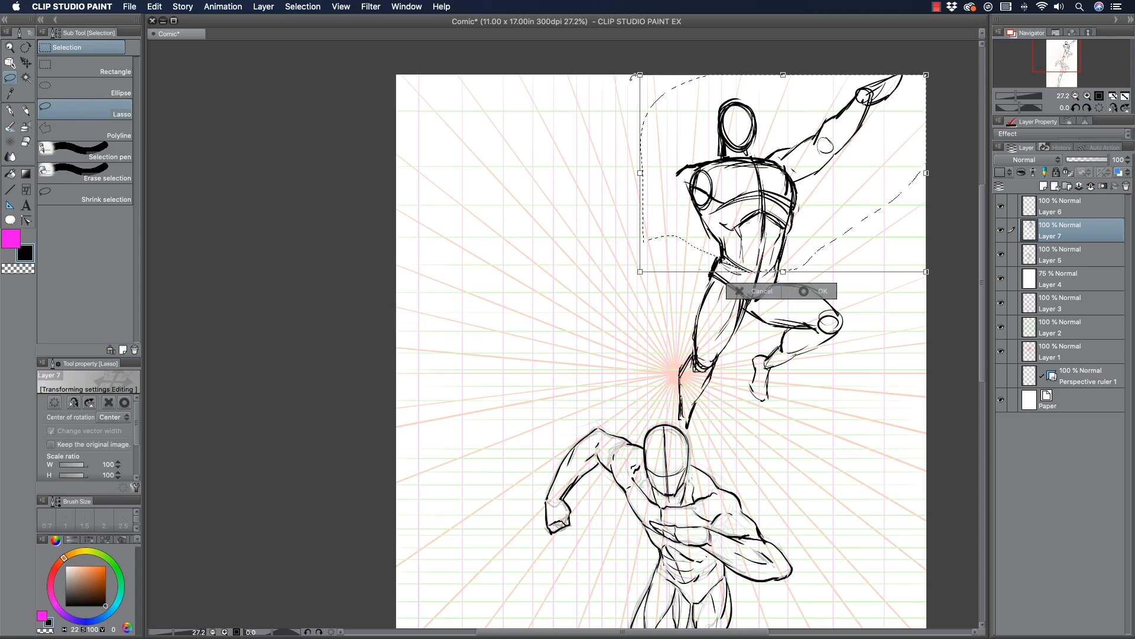
pyautogui.moveTo(640, 75); pyautogui.dragTo(653, 84)
pyautogui.moveTo(720, 178); pyautogui.dragTo(709, 175)
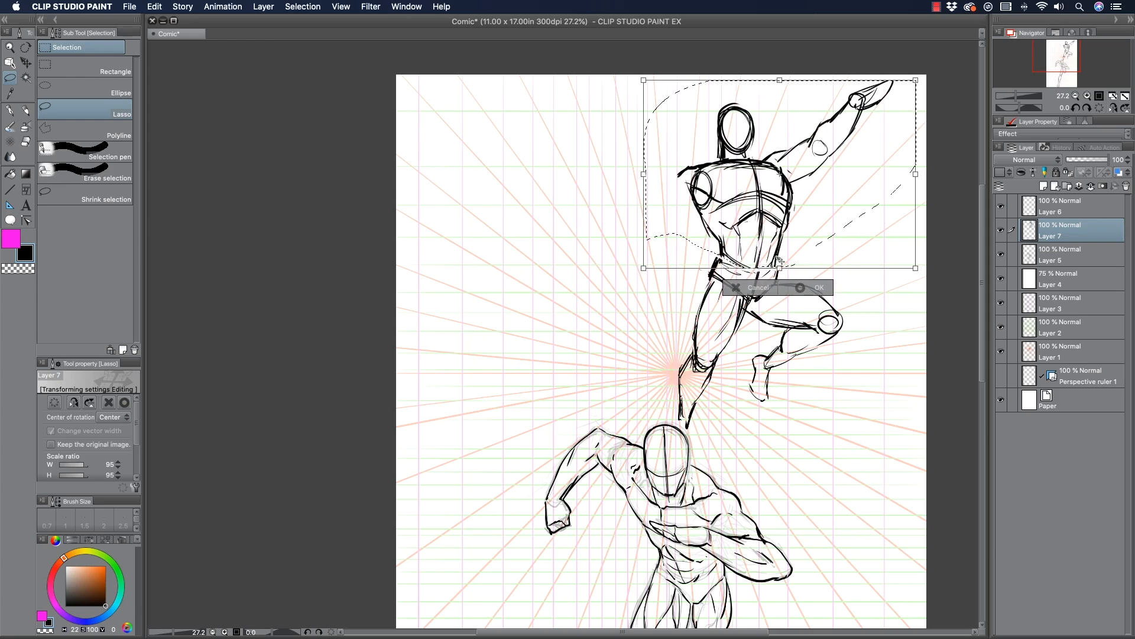
pyautogui.click(815, 288)
pyautogui.press('super+d')
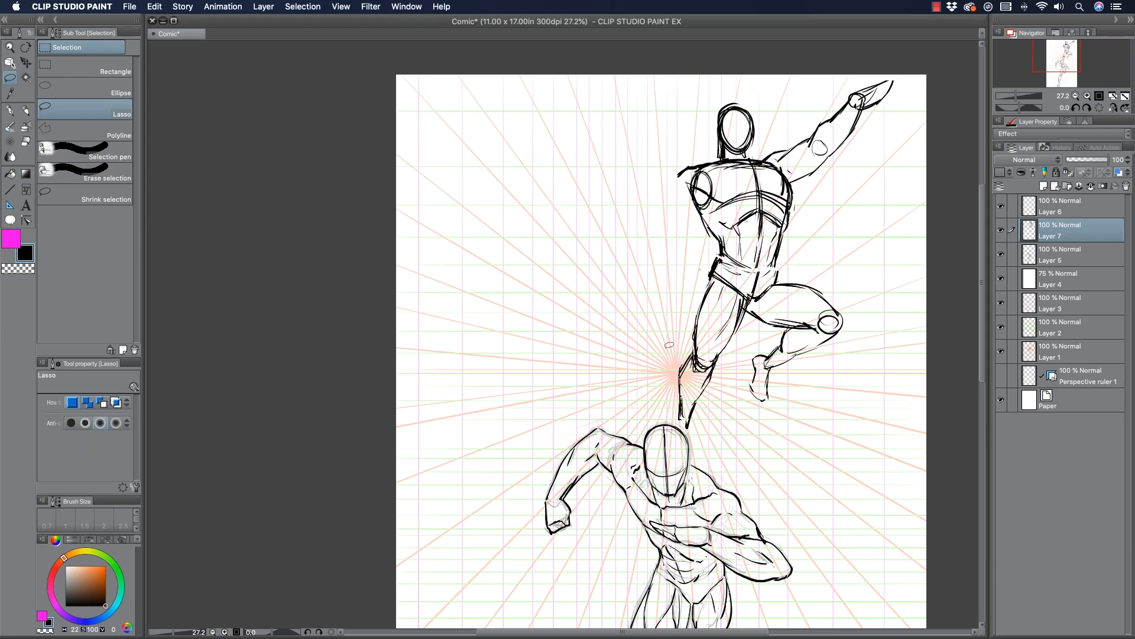
# Draw a rounded near shoulder and chest contour with the G-pen, and clear part of the old shoulder oval.
pyautogui.press('p')
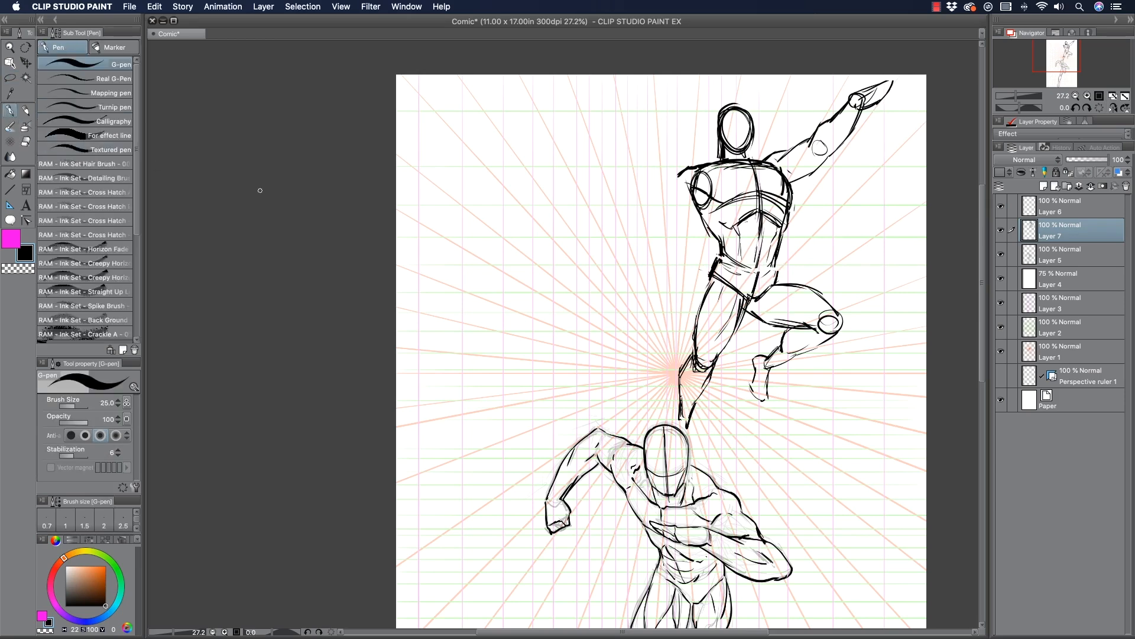
pyautogui.moveTo(677, 177)
pyautogui.mouseDown()
pyautogui.moveTo(674, 188)
pyautogui.moveTo(713, 200)
pyautogui.moveTo(704, 174)
pyautogui.moveTo(693, 178)
pyautogui.moveTo(701, 172)
pyautogui.moveTo(775, 174)
pyautogui.moveTo(779, 187)
pyautogui.mouseUp()
pyautogui.click(18, 268)
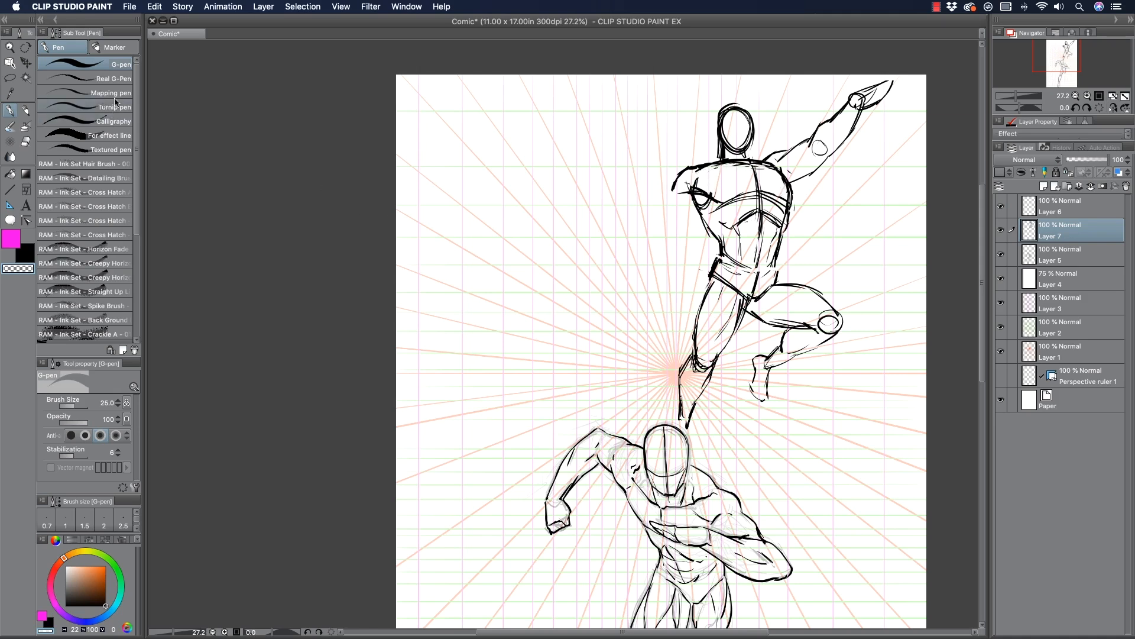
# Lasso the bent leg, enlarge it to 109%, and realign it with the hip.
pyautogui.click(10, 77)
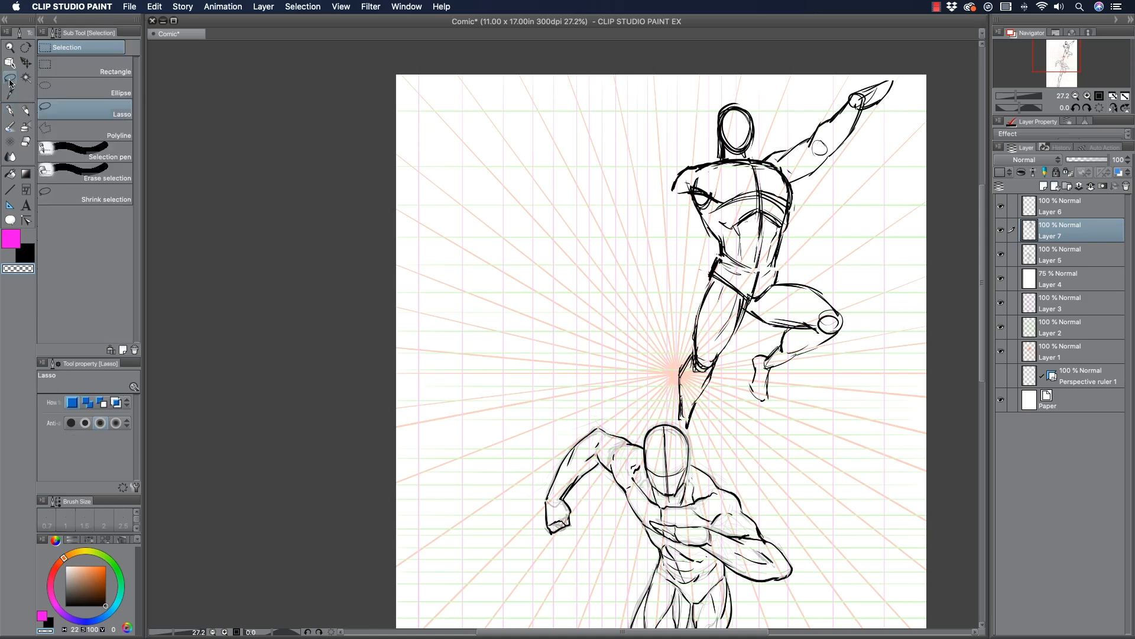
pyautogui.moveTo(757, 321)
pyautogui.mouseDown()
pyautogui.moveTo(777, 285)
pyautogui.moveTo(841, 377)
pyautogui.moveTo(739, 387)
pyautogui.mouseUp()
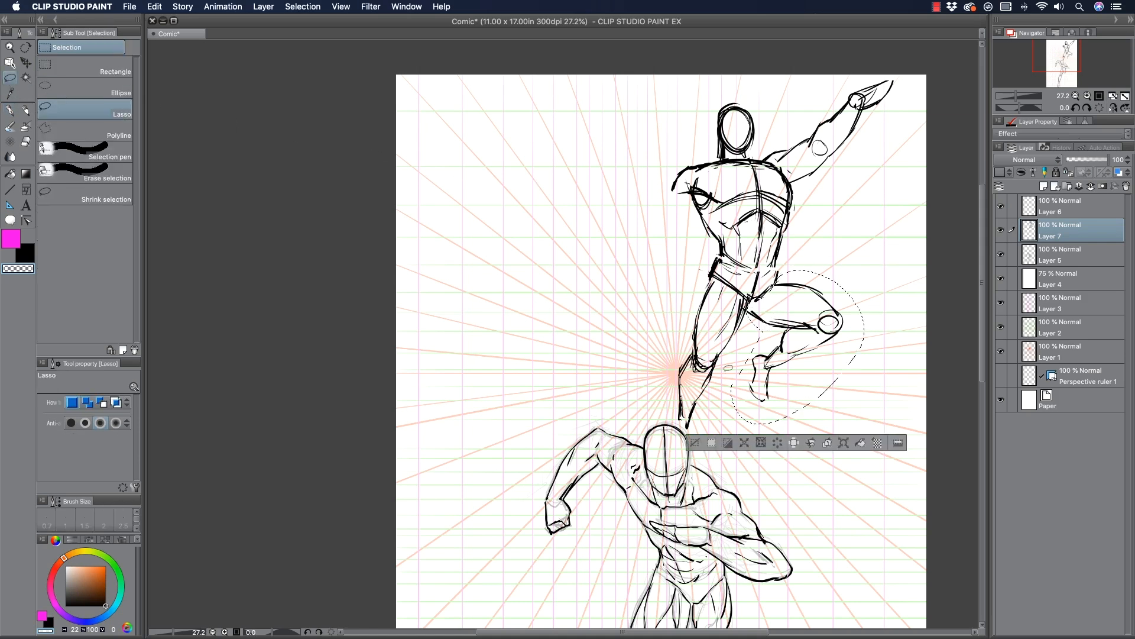
pyautogui.click(844, 443)
pyautogui.moveTo(864, 269); pyautogui.dragTo(876, 255)
pyautogui.moveTo(780, 316); pyautogui.dragTo(779, 319)
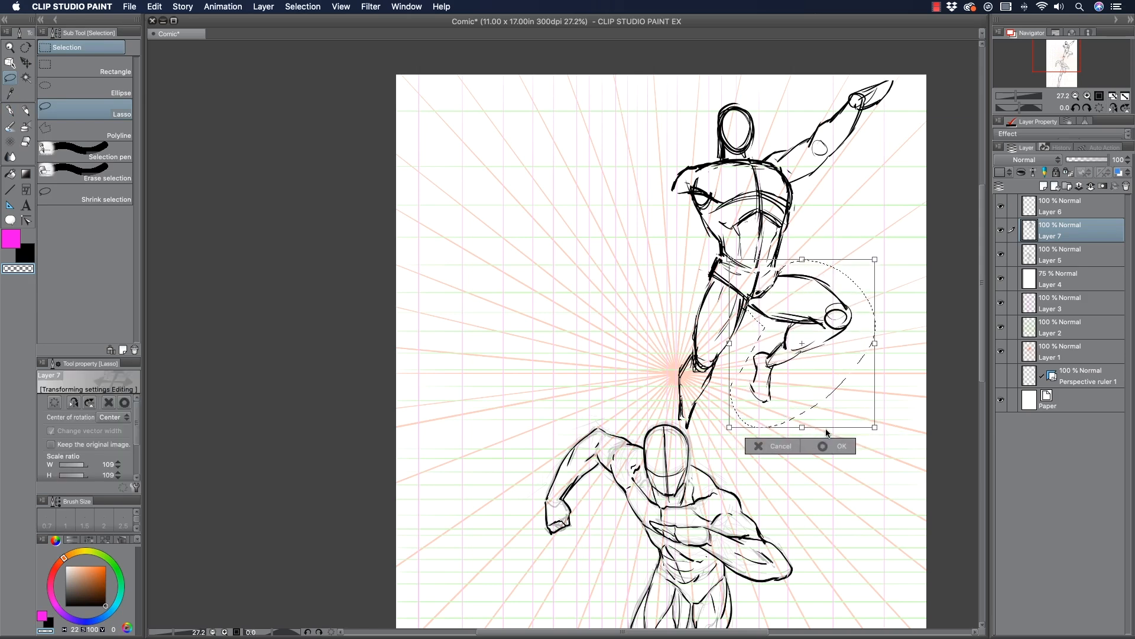
pyautogui.click(828, 447)
pyautogui.click(700, 446)
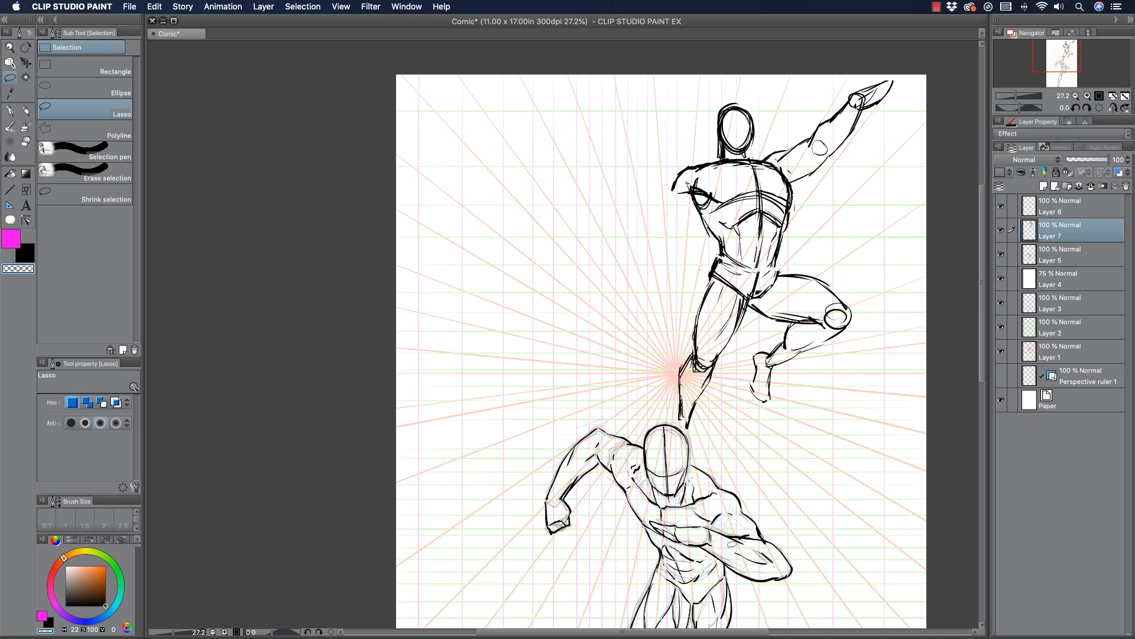
# Lasso the straight leg reaching down to the running hero and enlarge it slightly.
pyautogui.moveTo(723, 274)
pyautogui.mouseDown()
pyautogui.moveTo(748, 349)
pyautogui.moveTo(704, 425)
pyautogui.moveTo(667, 390)
pyautogui.moveTo(660, 439)
pyautogui.mouseUp()
pyautogui.click(755, 453)
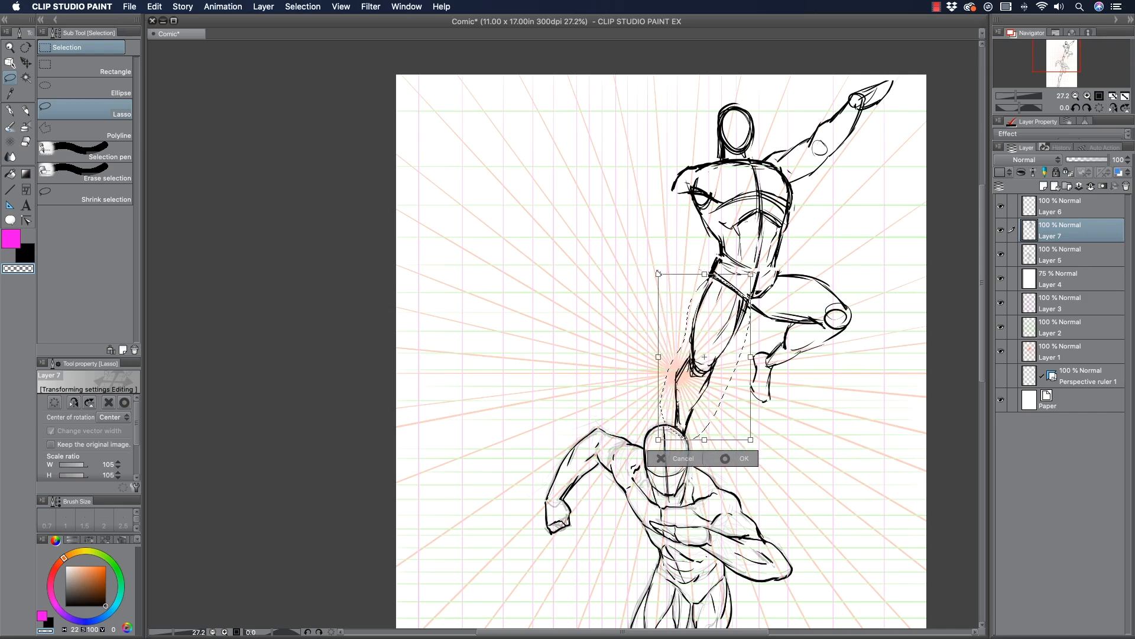
pyautogui.moveTo(659, 273); pyautogui.dragTo(656, 270)
pyautogui.click(744, 458)
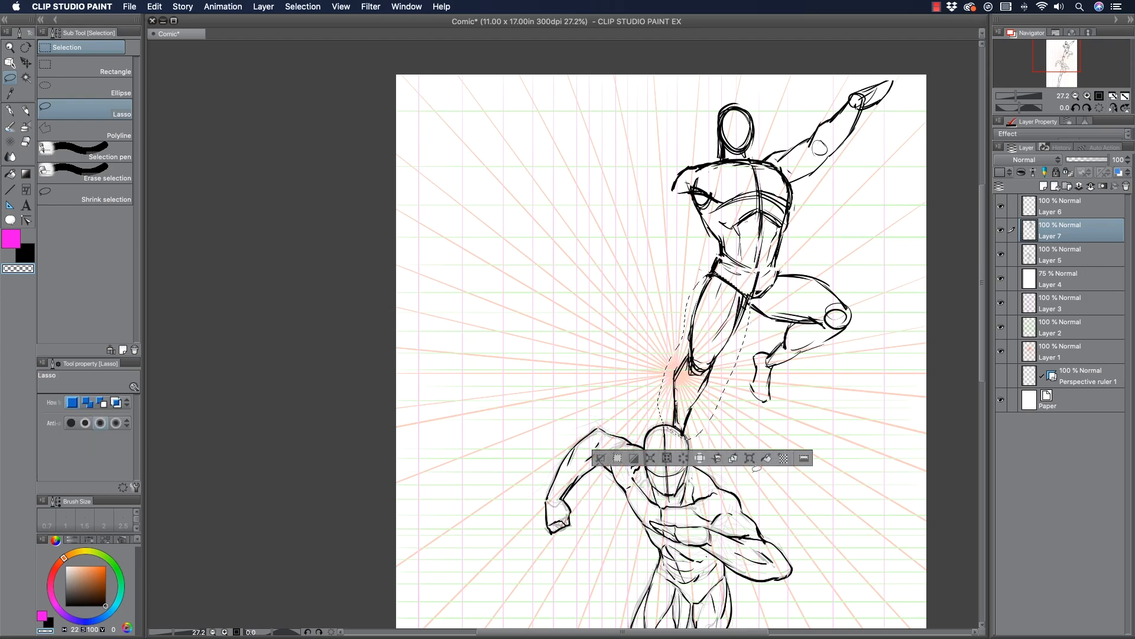
pyautogui.click(601, 457)
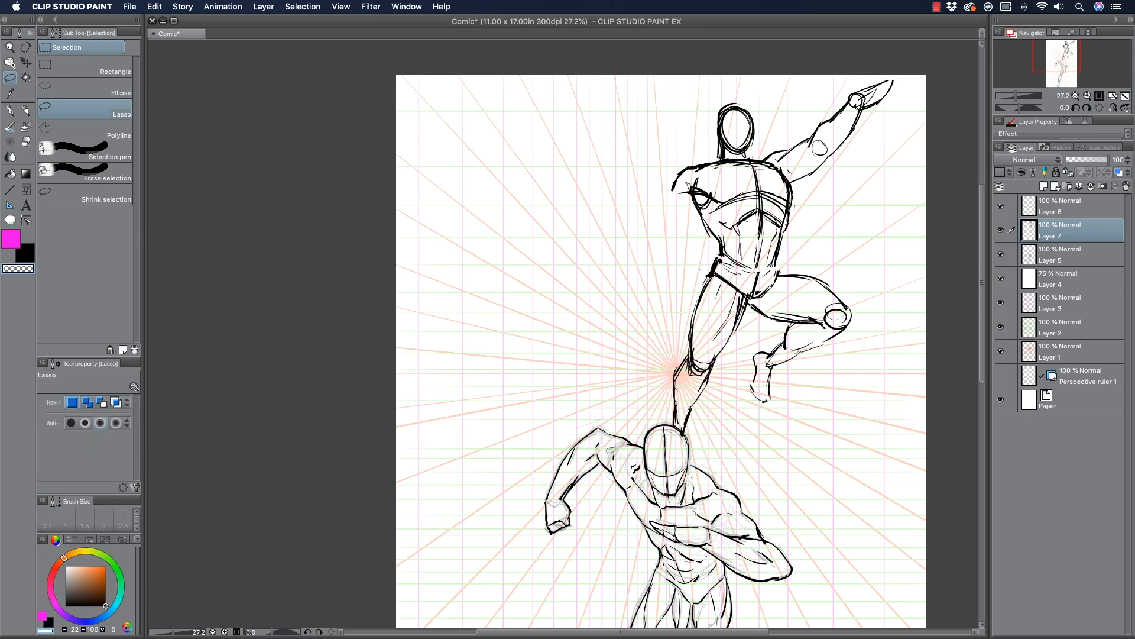
# Sketch the near arm with the G-pen, bending down from the shoulder into a foreshortened forearm and blocky fist.
pyautogui.click(11, 111)
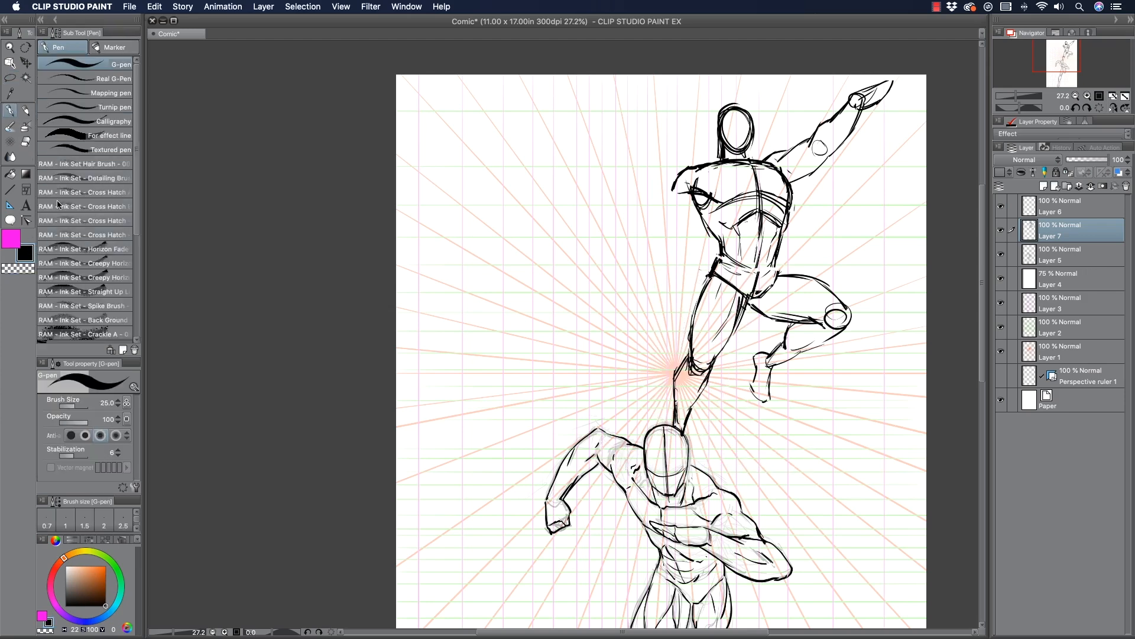
pyautogui.moveTo(706, 169)
pyautogui.mouseDown()
pyautogui.moveTo(715, 196)
pyautogui.moveTo(789, 199)
pyautogui.mouseUp()
pyautogui.moveTo(669, 195)
pyautogui.mouseDown()
pyautogui.moveTo(666, 242)
pyautogui.moveTo(693, 217)
pyautogui.moveTo(667, 235)
pyautogui.moveTo(682, 256)
pyautogui.moveTo(664, 225)
pyautogui.moveTo(686, 242)
pyautogui.moveTo(651, 229)
pyautogui.moveTo(645, 255)
pyautogui.moveTo(664, 262)
pyautogui.moveTo(665, 236)
pyautogui.mouseUp()
pyautogui.moveTo(664, 236)
pyautogui.mouseDown()
pyautogui.moveTo(691, 247)
pyautogui.moveTo(661, 258)
pyautogui.moveTo(675, 233)
pyautogui.moveTo(685, 247)
pyautogui.moveTo(682, 236)
pyautogui.moveTo(645, 254)
pyautogui.moveTo(662, 262)
pyautogui.mouseUp()
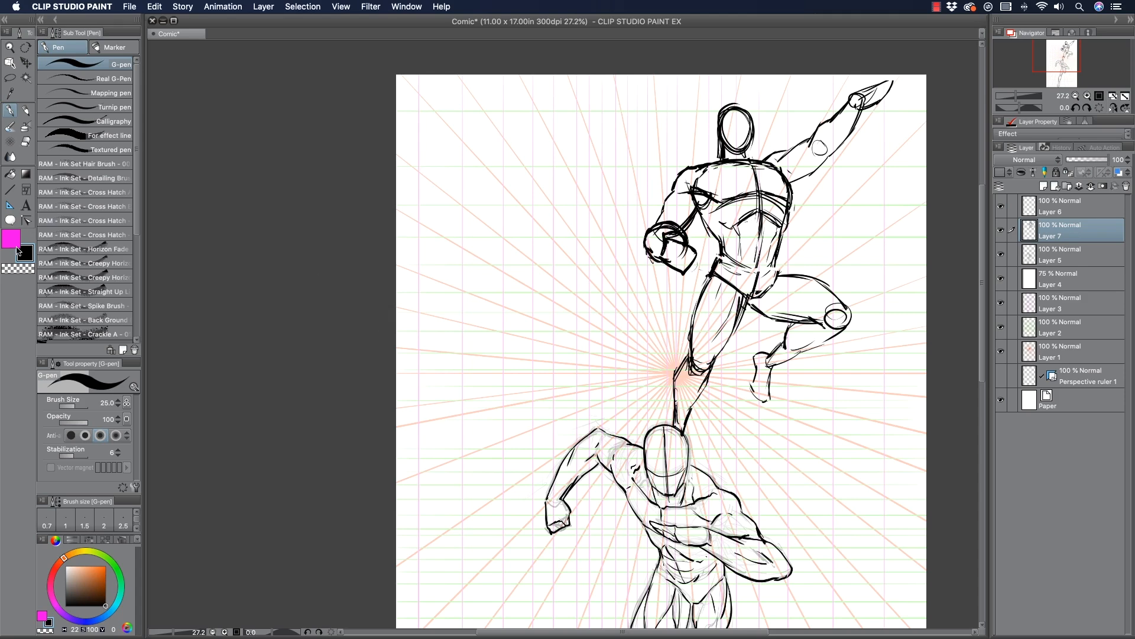
# Erase overlapping construction lines around the near arm, chest and pelvis using the transparent colour.
pyautogui.click(18, 269)
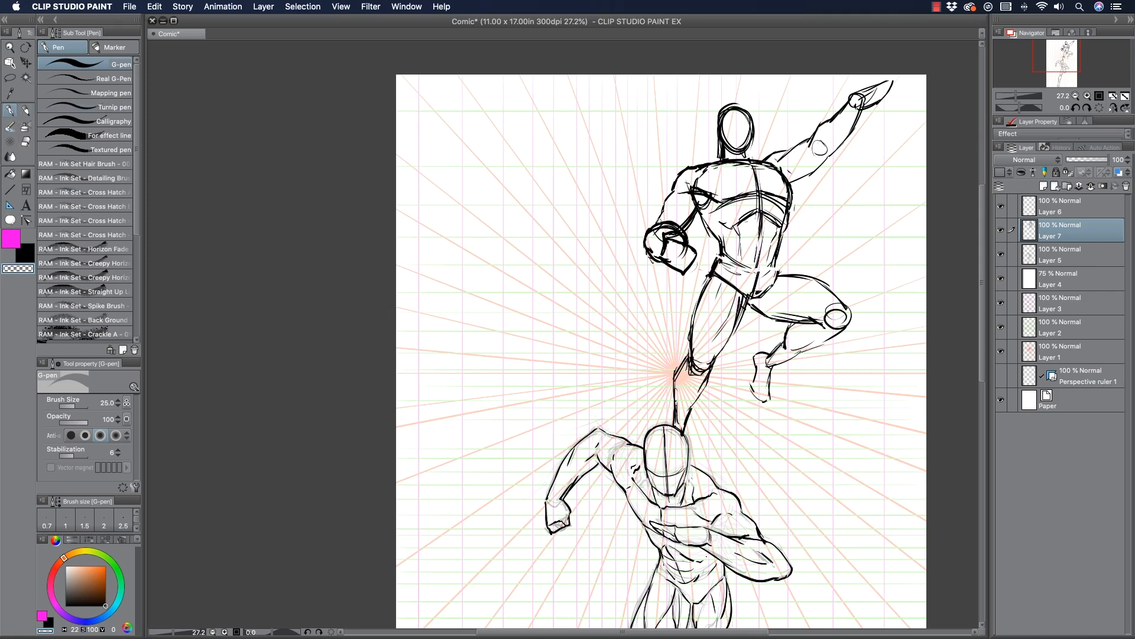
pyautogui.moveTo(668, 236)
pyautogui.mouseDown()
pyautogui.moveTo(677, 232)
pyautogui.moveTo(653, 228)
pyautogui.moveTo(678, 232)
pyautogui.moveTo(701, 166)
pyautogui.mouseUp()
pyautogui.moveTo(745, 284); pyautogui.dragTo(734, 266)
pyautogui.moveTo(770, 197)
pyautogui.mouseDown()
pyautogui.moveTo(784, 219)
pyautogui.moveTo(784, 179)
pyautogui.mouseUp()
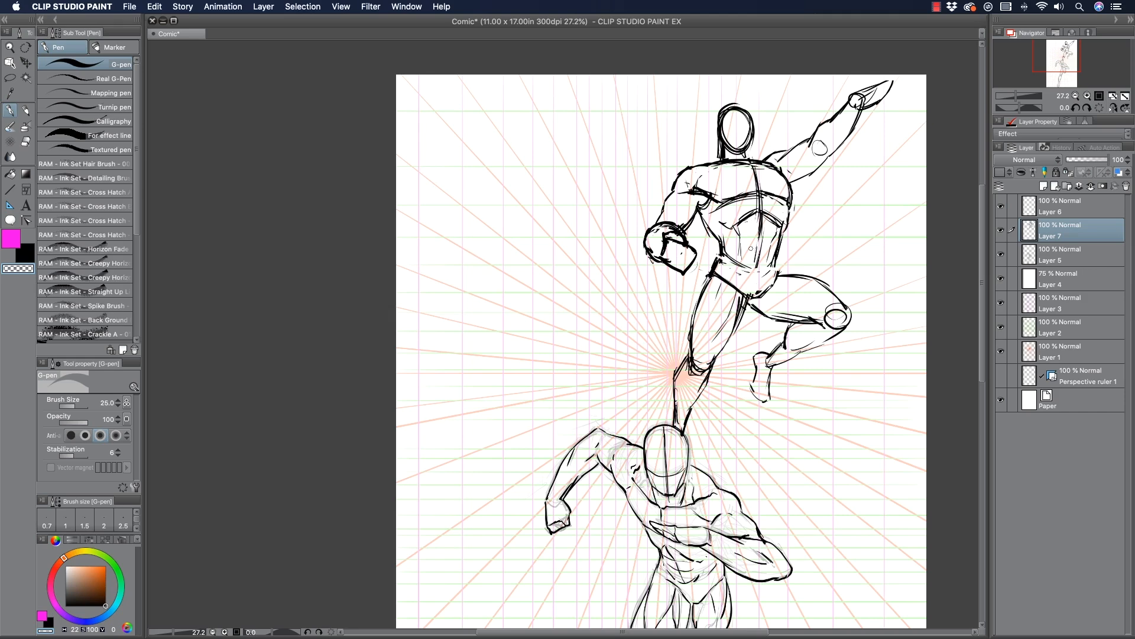
pyautogui.click(10, 50)
pyautogui.moveTo(578, 246); pyautogui.dragTo(507, 222)
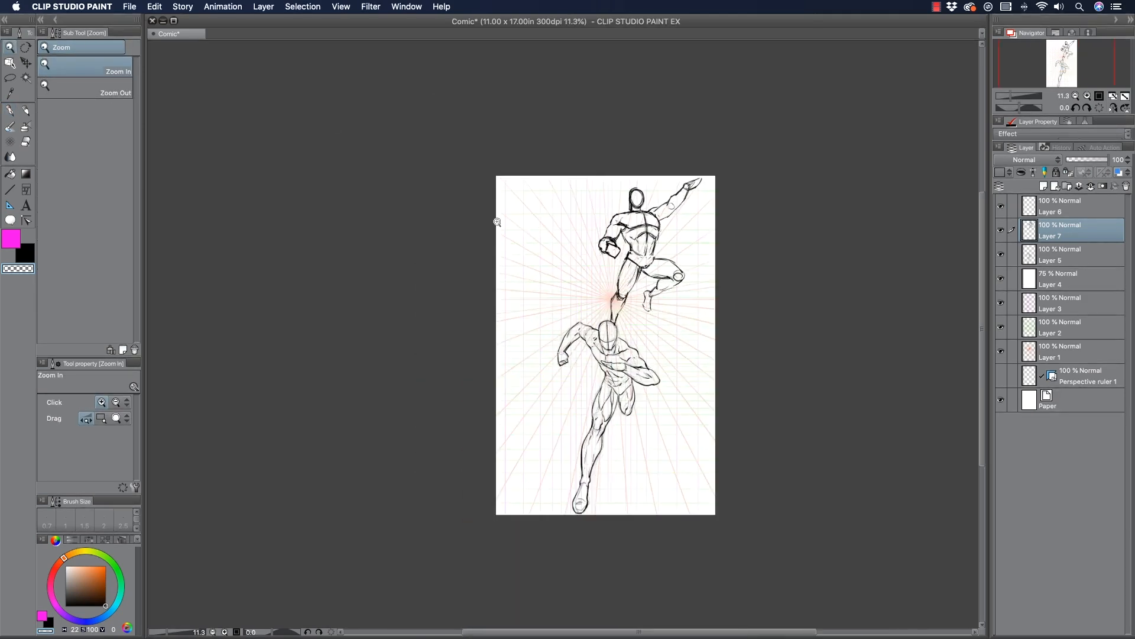
pyautogui.moveTo(539, 310); pyautogui.dragTo(550, 314)
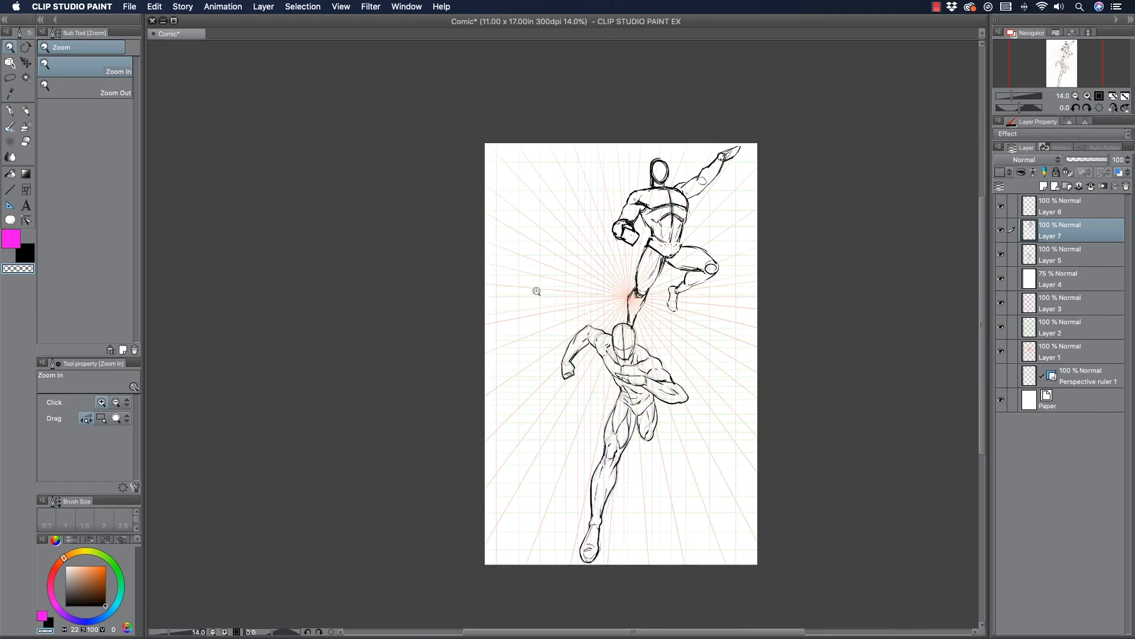
# Rotate the whole leaping figure slightly clockwise with a free transform, keeping its scale at 100%.
pyautogui.press('super+t')
pyautogui.moveTo(577, 155); pyautogui.dragTo(581, 150)
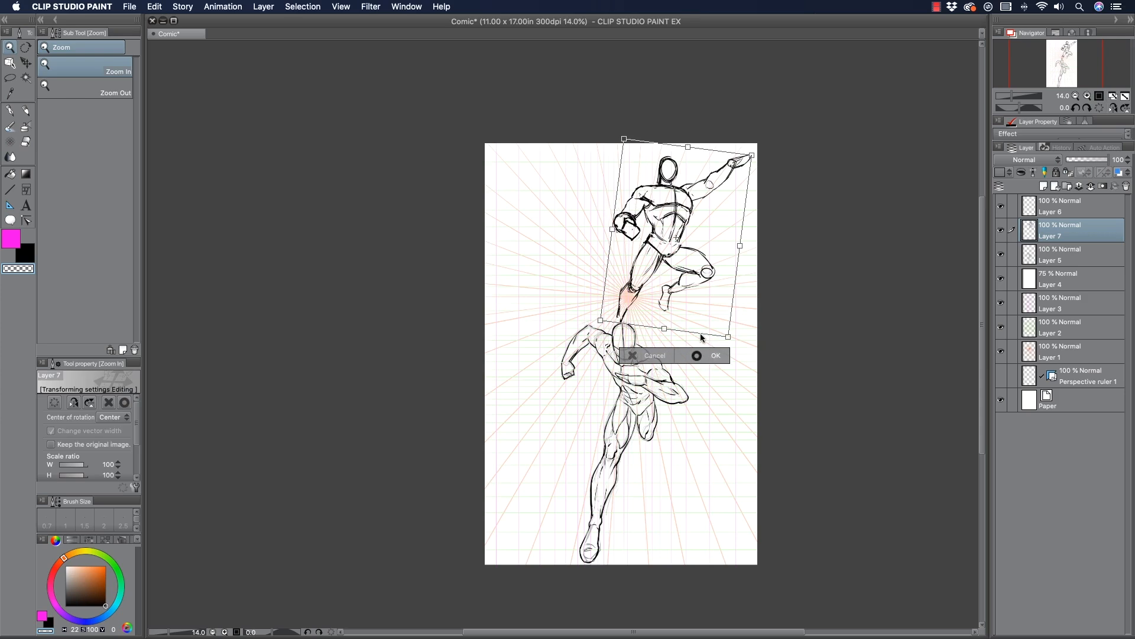
pyautogui.press('Return')
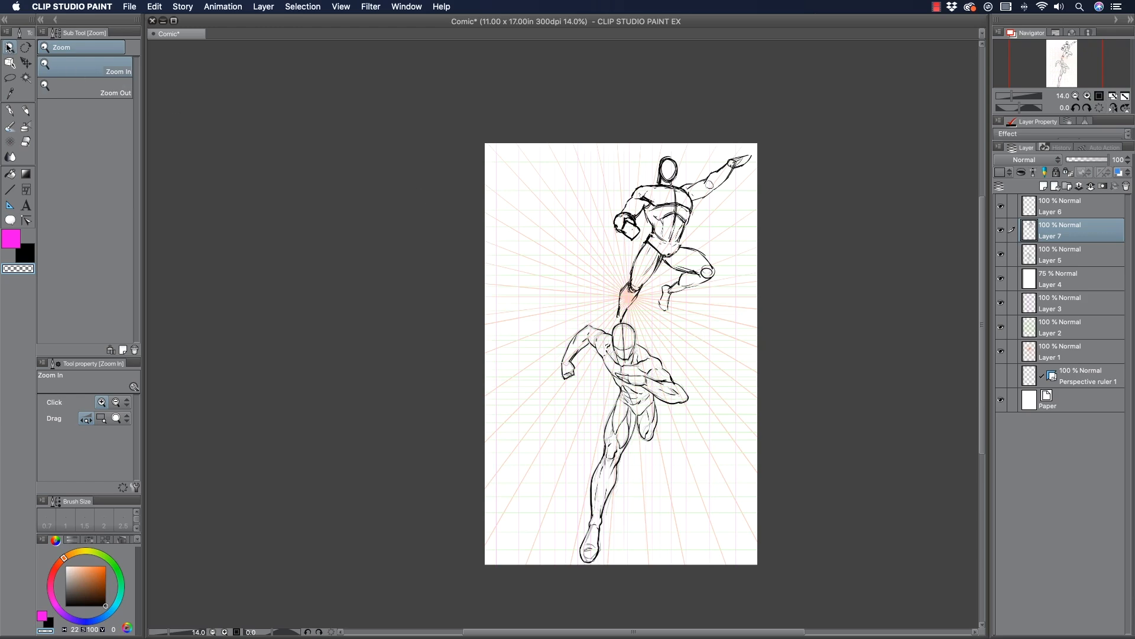
# Strengthen the lower part of the leaping figure's straight leg with black G-pen strokes, just above the runner's head.
pyautogui.click(613, 359)
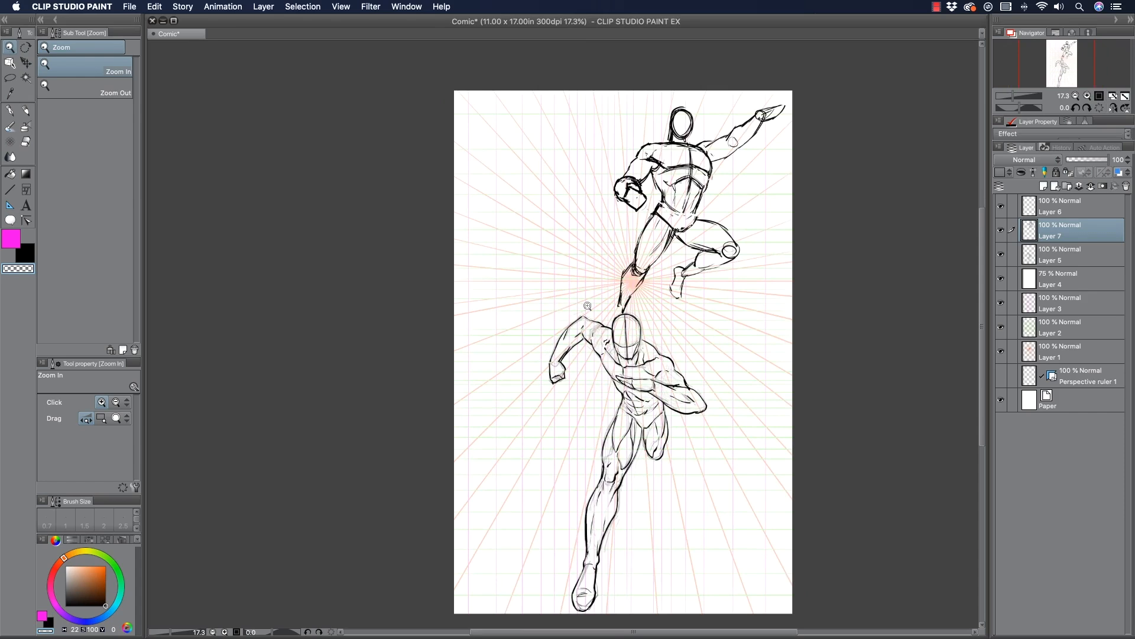
pyautogui.click(10, 111)
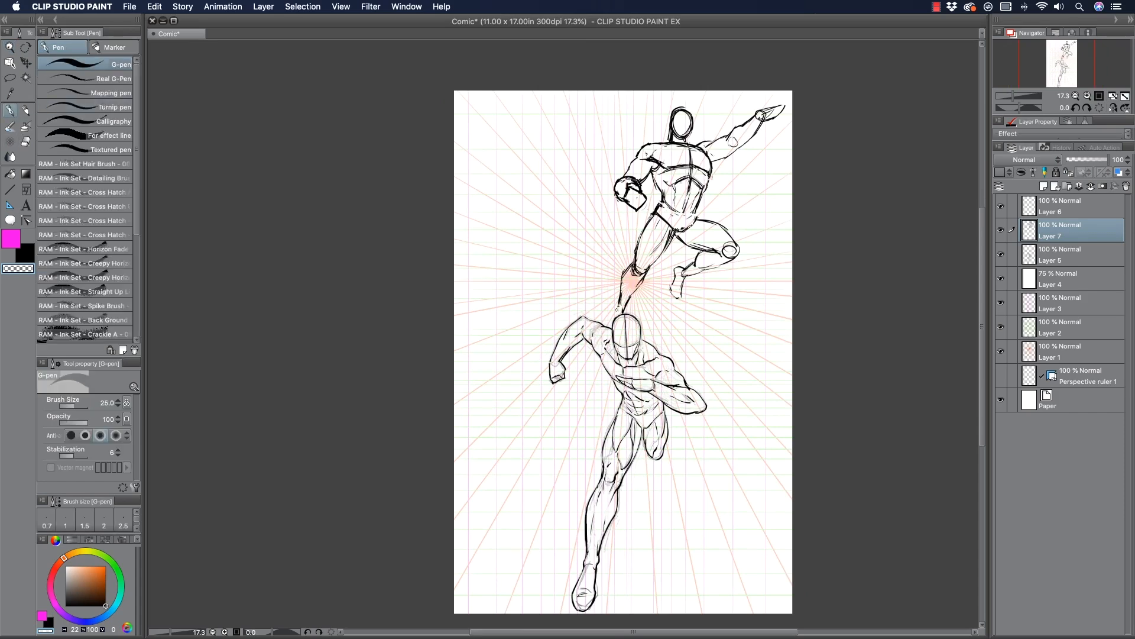
pyautogui.press('x')
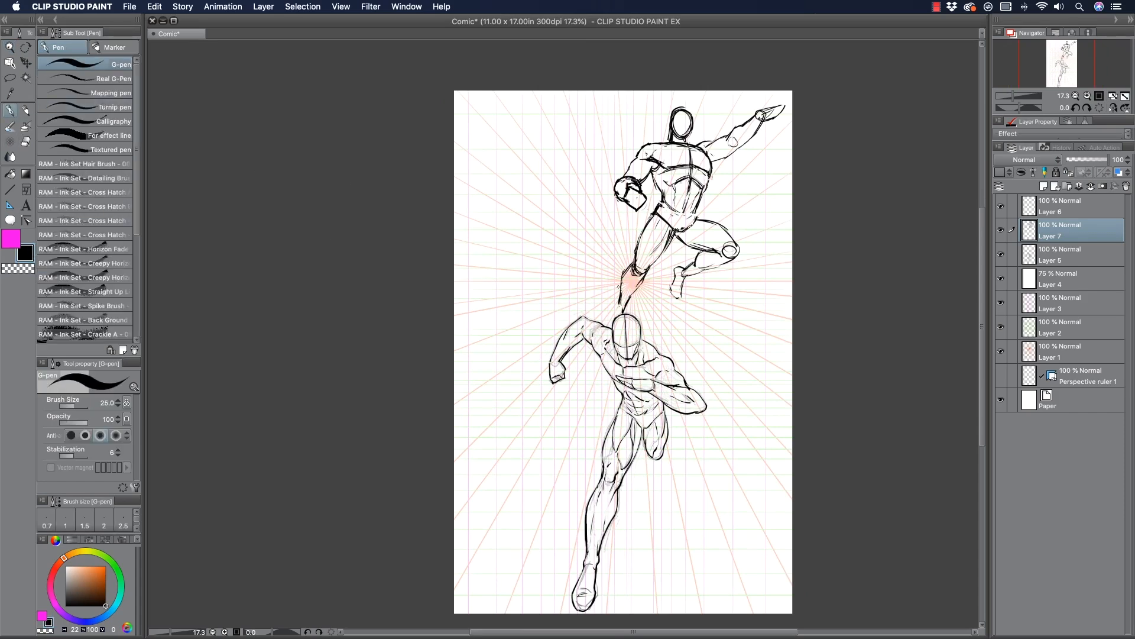
pyautogui.moveTo(636, 292); pyautogui.dragTo(626, 306)
# Add a new layer directly above the leaping figure's sketch layer.
pyautogui.click(1043, 187)
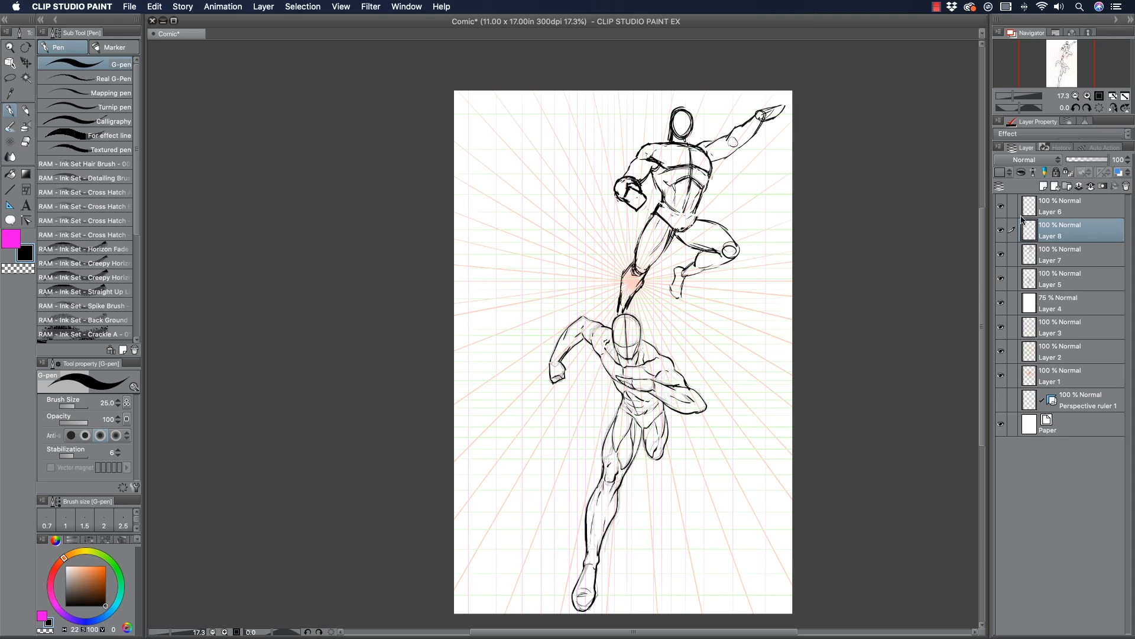
pyautogui.click(10, 47)
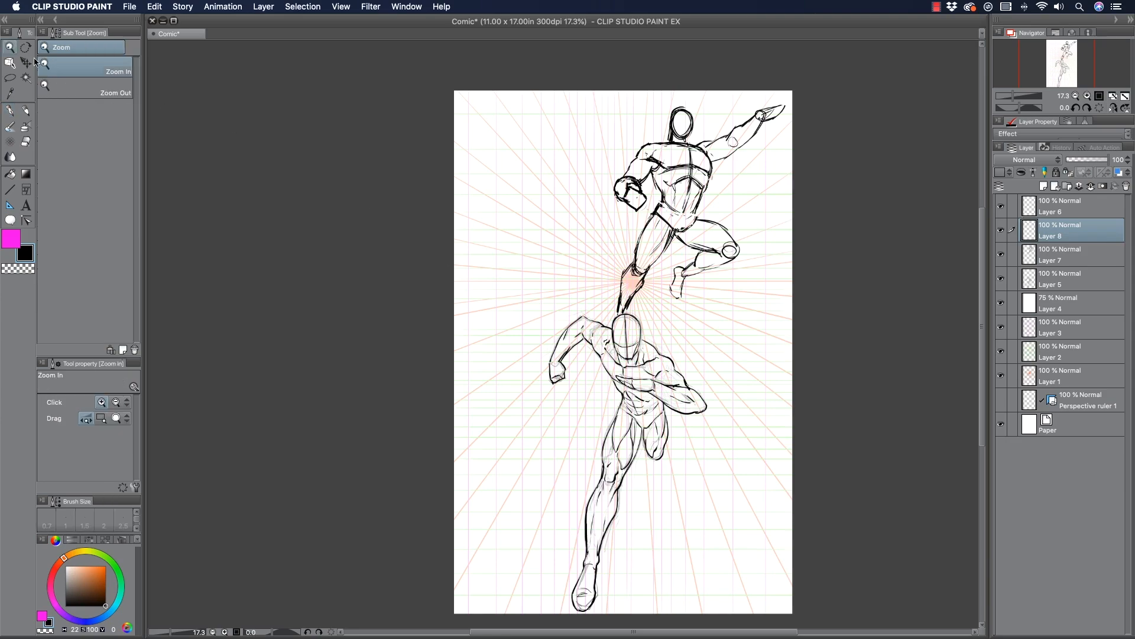
pyautogui.moveTo(594, 548)
pyautogui.mouseDown()
pyautogui.moveTo(613, 545)
pyautogui.moveTo(592, 546)
pyautogui.mouseUp()
pyautogui.moveTo(664, 199); pyautogui.dragTo(687, 201)
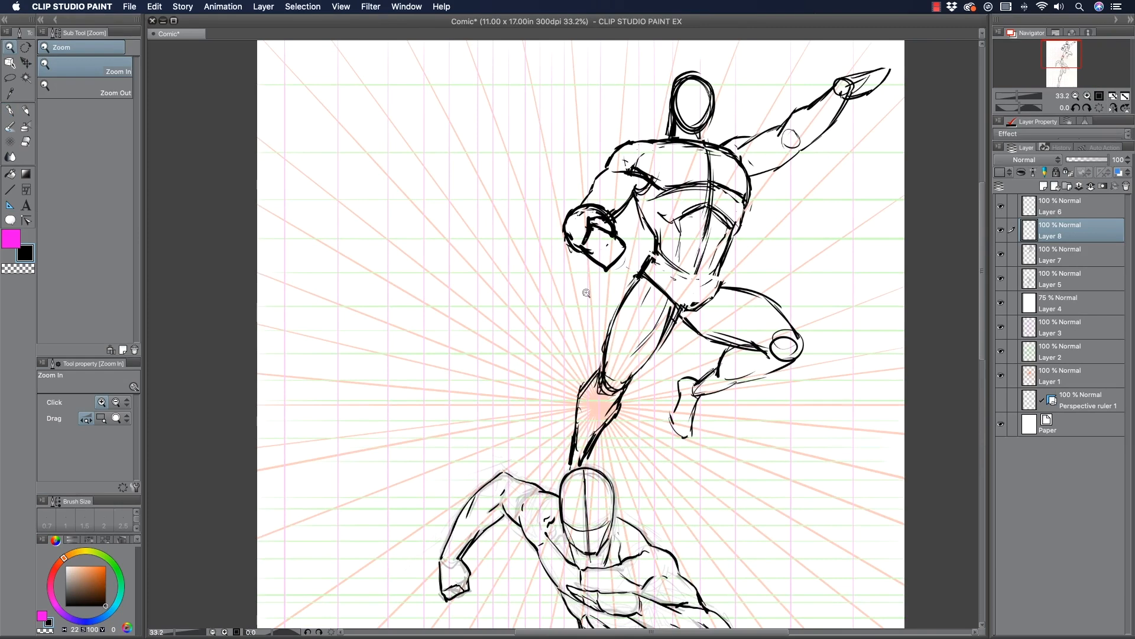
pyautogui.moveTo(591, 288); pyautogui.dragTo(548, 289)
pyautogui.moveTo(555, 397); pyautogui.dragTo(516, 397)
pyautogui.moveTo(557, 460); pyautogui.dragTo(564, 377)
pyautogui.moveTo(564, 420)
pyautogui.mouseDown()
pyautogui.moveTo(547, 430)
pyautogui.moveTo(549, 416)
pyautogui.mouseUp()
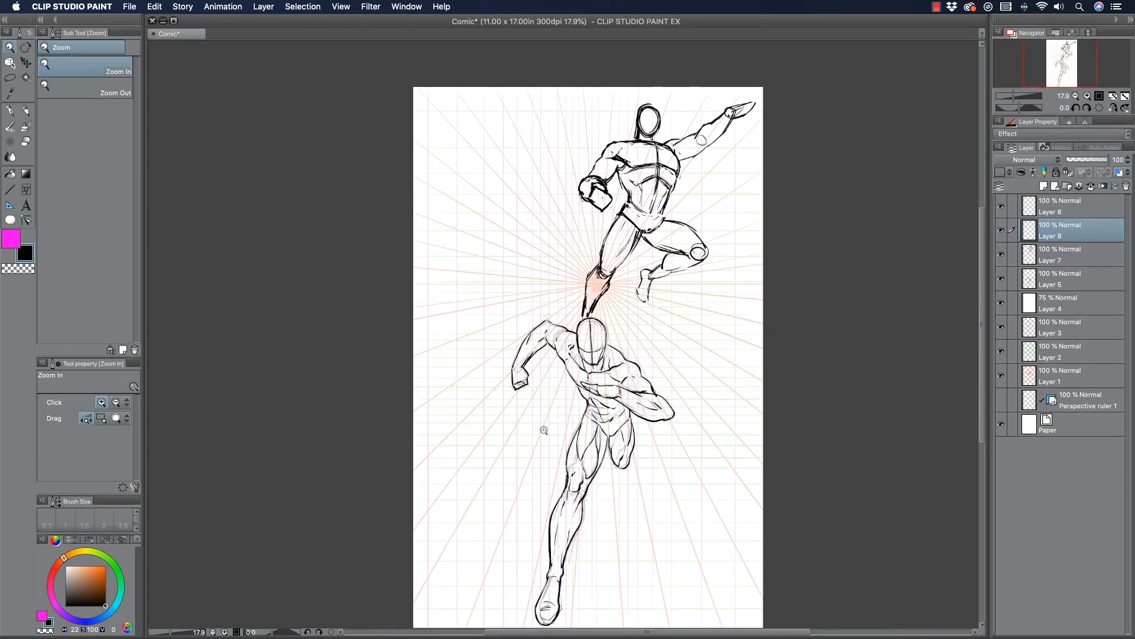
pyautogui.moveTo(551, 464); pyautogui.dragTo(540, 451)
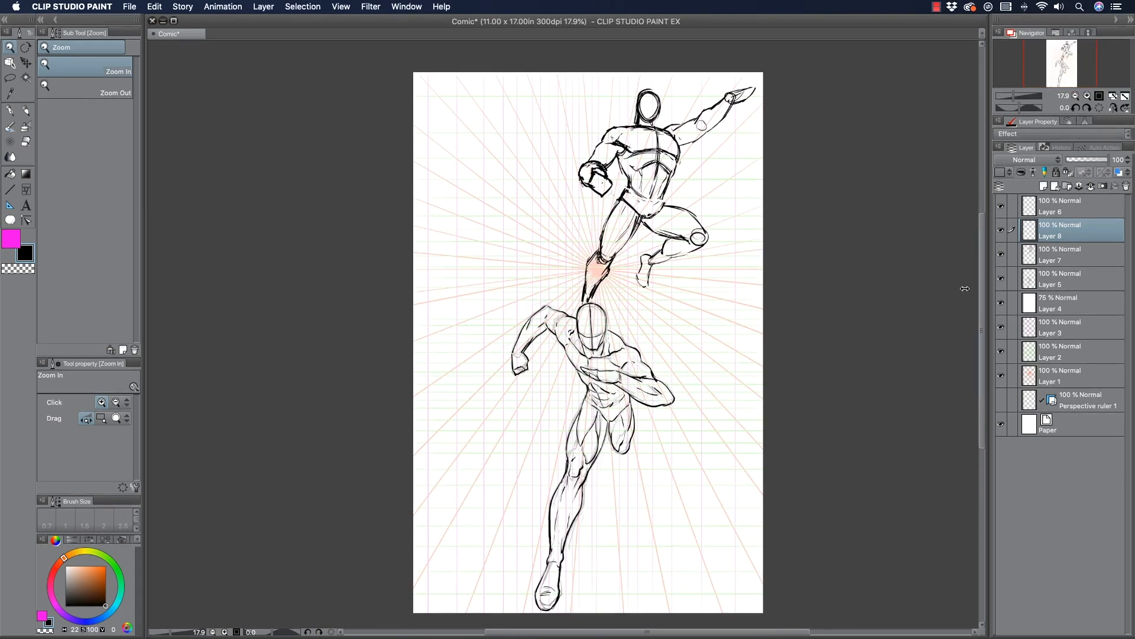
# Sketch a large box with the G-pen beside the runner's straight leg, its receding edges following the perspective grid.
pyautogui.click(11, 111)
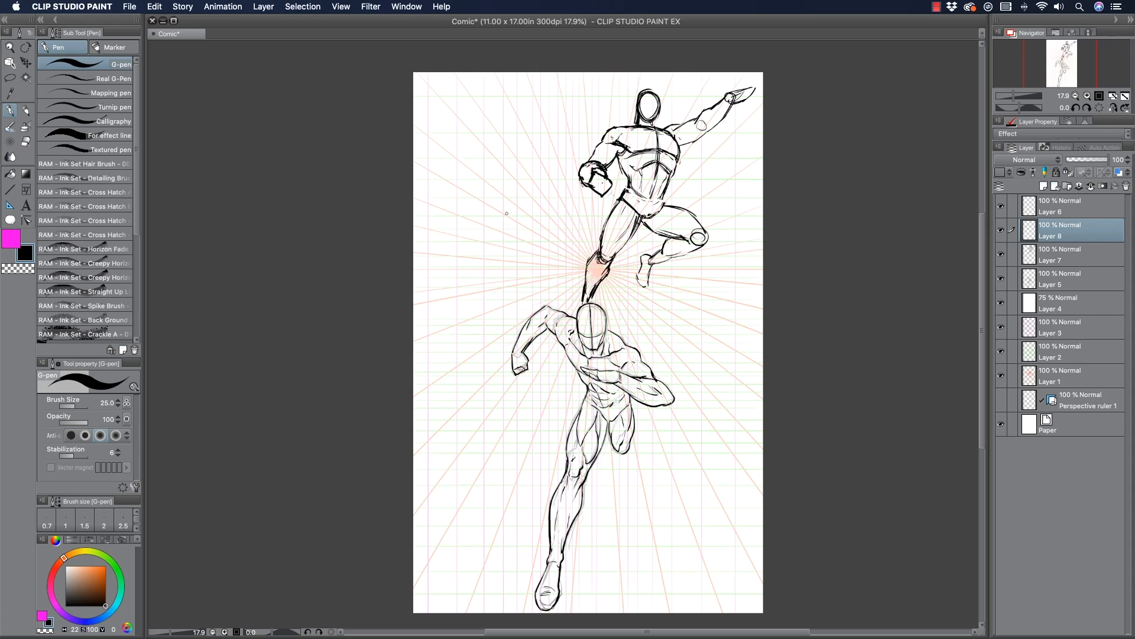
pyautogui.moveTo(628, 90); pyautogui.dragTo(630, 100)
pyautogui.moveTo(609, 191); pyautogui.dragTo(615, 198)
pyautogui.press('super+z')
pyautogui.moveTo(459, 416)
pyautogui.mouseDown()
pyautogui.moveTo(413, 465)
pyautogui.moveTo(541, 422)
pyautogui.moveTo(501, 513)
pyautogui.moveTo(432, 507)
pyautogui.moveTo(511, 585)
pyautogui.mouseUp()
pyautogui.moveTo(541, 422)
pyautogui.mouseDown()
pyautogui.moveTo(546, 506)
pyautogui.moveTo(518, 588)
pyautogui.mouseUp()
pyautogui.moveTo(544, 485)
pyautogui.mouseDown()
pyautogui.moveTo(512, 590)
pyautogui.moveTo(413, 590)
pyautogui.mouseUp()
pyautogui.moveTo(456, 422); pyautogui.dragTo(415, 462)
pyautogui.moveTo(437, 433); pyautogui.dragTo(548, 430)
# Sketch a second perspective box in the empty space beside the leaping figure's bent arm, above the runner's raised elbow.
pyautogui.moveTo(454, 135)
pyautogui.mouseDown()
pyautogui.moveTo(457, 177)
pyautogui.moveTo(521, 138)
pyautogui.moveTo(522, 236)
pyautogui.mouseUp()
pyautogui.moveTo(516, 232); pyautogui.dragTo(445, 230)
pyautogui.moveTo(522, 136)
pyautogui.mouseDown()
pyautogui.moveTo(553, 194)
pyautogui.moveTo(554, 257)
pyautogui.mouseUp()
pyautogui.moveTo(506, 224)
pyautogui.mouseDown()
pyautogui.moveTo(554, 256)
pyautogui.moveTo(507, 263)
pyautogui.moveTo(434, 221)
pyautogui.mouseUp()
# Sketch a perspective box at the page edge beside the runner's forearm and a small box by the leaping figure's bent knee.
pyautogui.moveTo(704, 367); pyautogui.dragTo(703, 446)
pyautogui.moveTo(703, 338); pyautogui.dragTo(763, 340)
pyautogui.moveTo(705, 447); pyautogui.dragTo(764, 446)
pyautogui.moveTo(704, 339)
pyautogui.mouseDown()
pyautogui.moveTo(661, 313)
pyautogui.moveTo(750, 314)
pyautogui.mouseUp()
pyautogui.moveTo(660, 316)
pyautogui.mouseDown()
pyautogui.moveTo(663, 366)
pyautogui.moveTo(706, 446)
pyautogui.mouseUp()
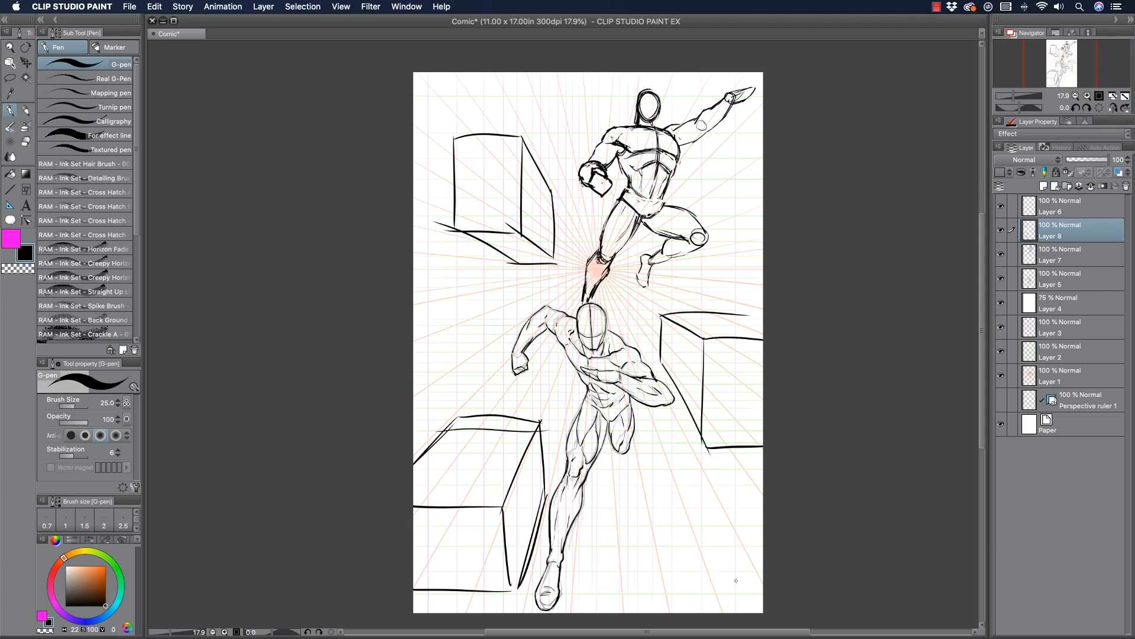
pyautogui.moveTo(702, 173)
pyautogui.mouseDown()
pyautogui.moveTo(703, 211)
pyautogui.moveTo(747, 170)
pyautogui.moveTo(746, 210)
pyautogui.moveTo(684, 198)
pyautogui.moveTo(730, 230)
pyautogui.mouseUp()
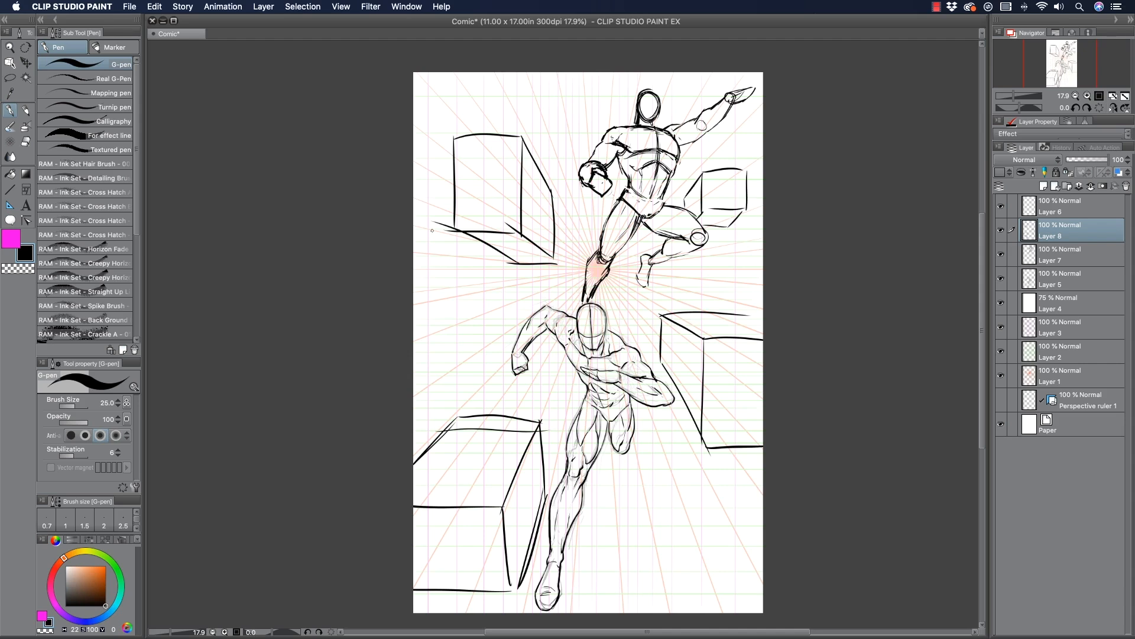
# Clear and restore the boxes, tint their layer with the blue layer colour, and lower its opacity to 28%.
pyautogui.press('Delete')
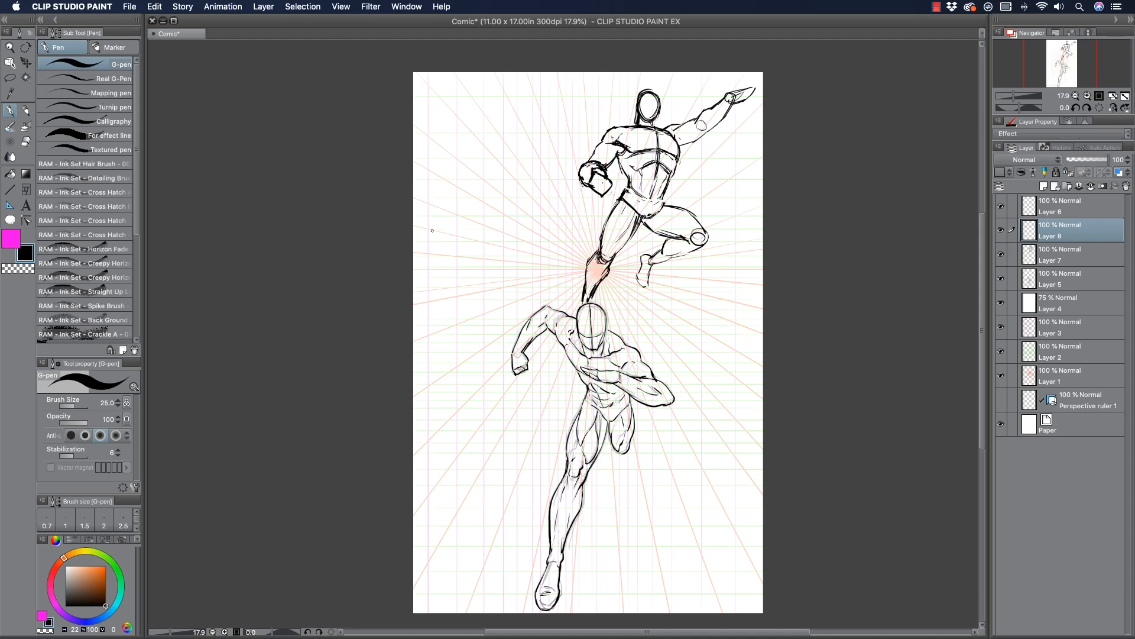
pyautogui.press('super+z')
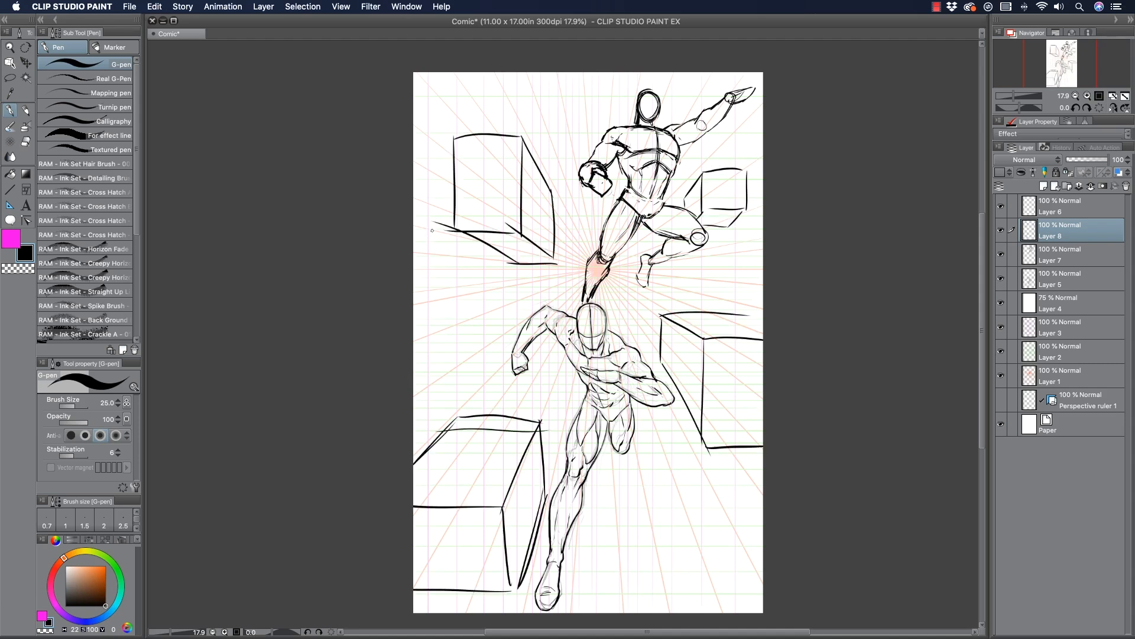
pyautogui.click(1118, 172)
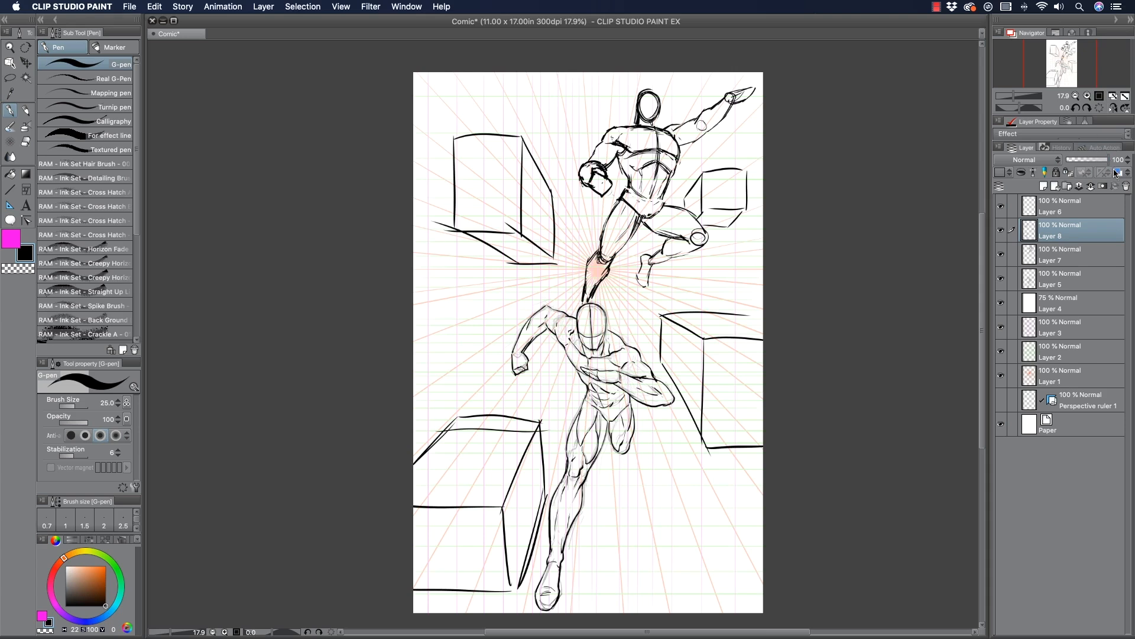
pyautogui.click(1079, 159)
pyautogui.moveTo(1079, 160); pyautogui.dragTo(1072, 160)
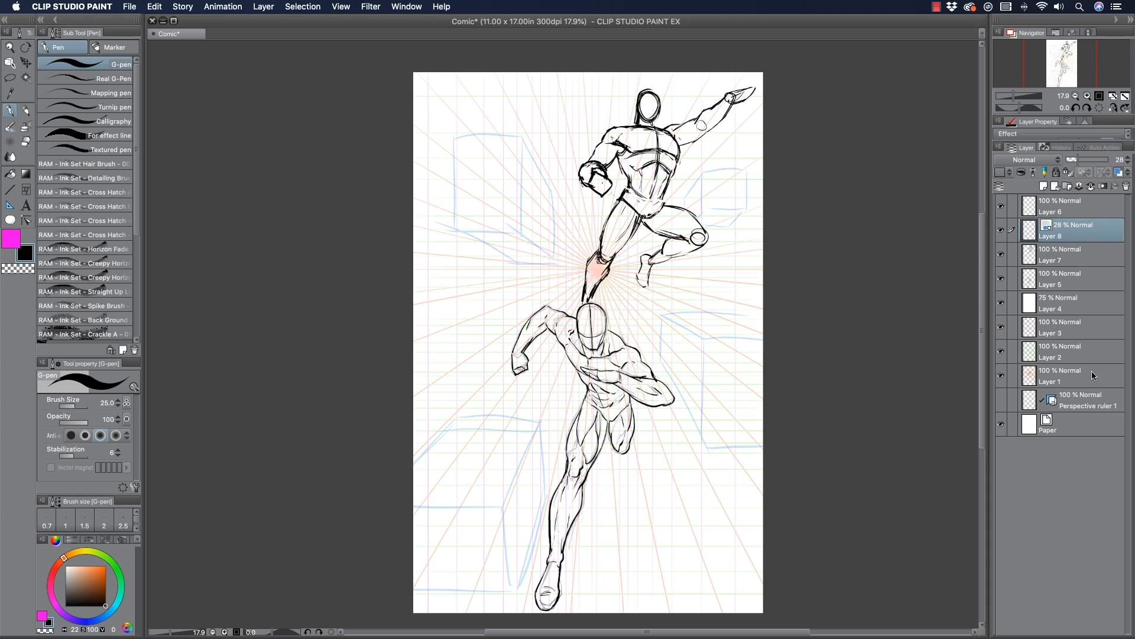
# Turn off the box layer's blue colour, set its opacity to 57%, and clear all the boxes from it.
pyautogui.click(1001, 230)
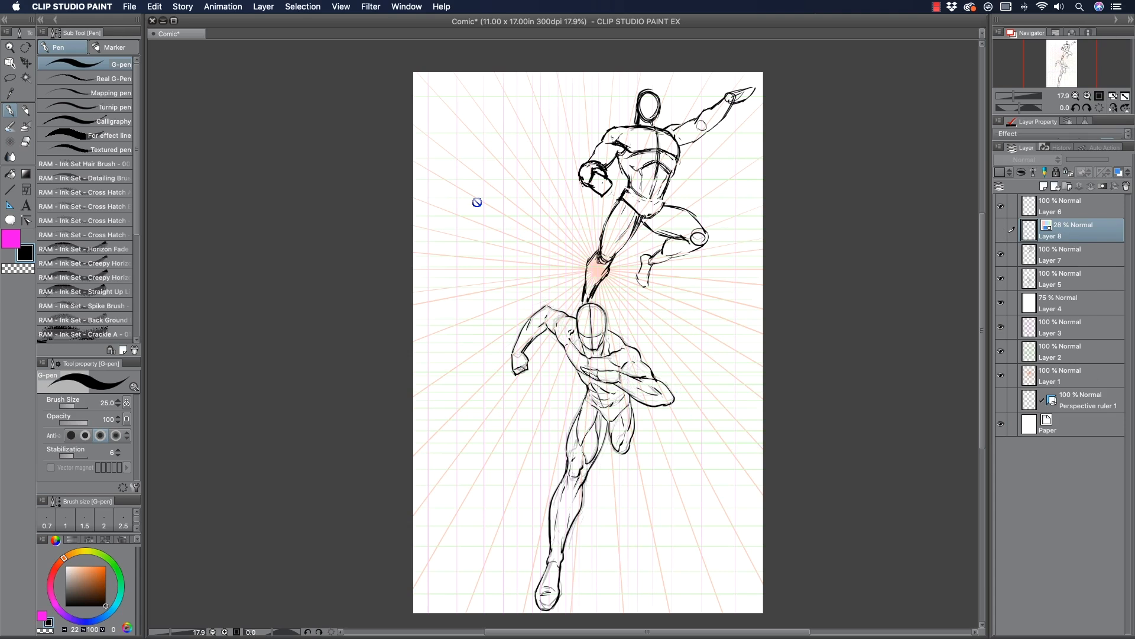
pyautogui.click(1001, 231)
pyautogui.click(1116, 171)
pyautogui.click(1091, 160)
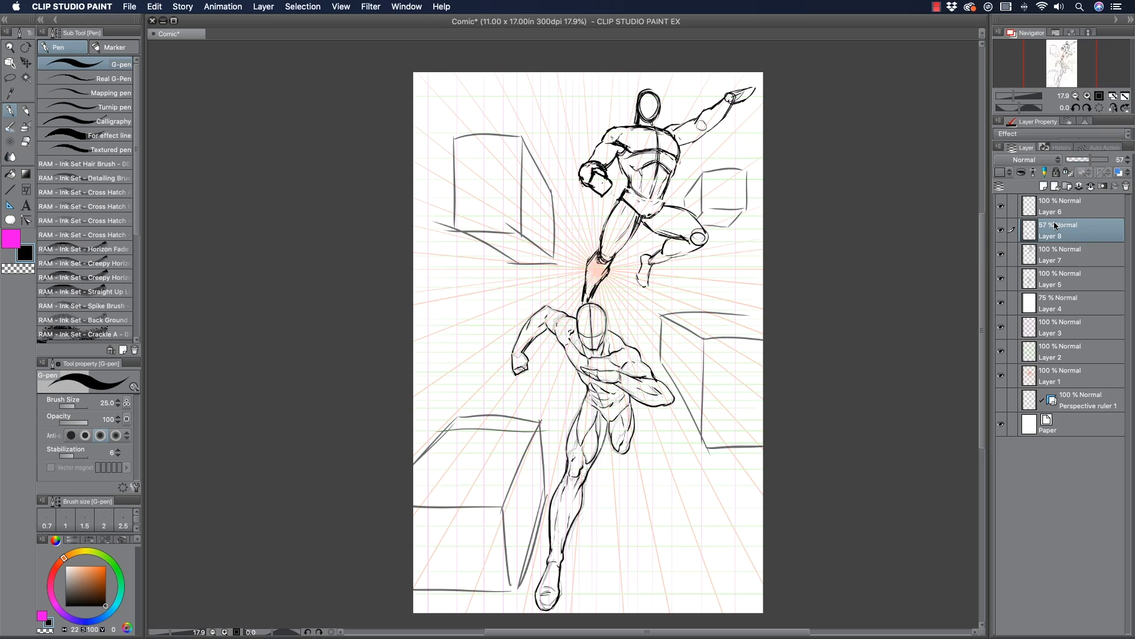
pyautogui.press('Delete')
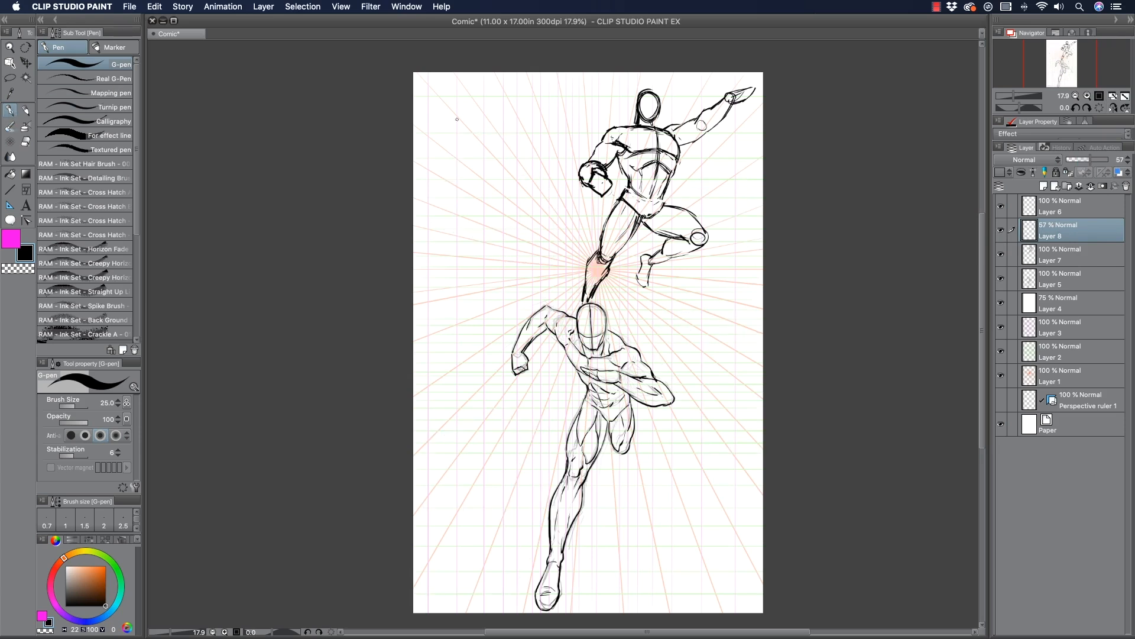
# Sketch a new box beside the leaping figure, with a square front face and a side receding toward the vanishing point.
pyautogui.moveTo(429, 157)
pyautogui.mouseDown()
pyautogui.moveTo(430, 245)
pyautogui.moveTo(472, 159)
pyautogui.moveTo(505, 201)
pyautogui.moveTo(506, 250)
pyautogui.mouseUp()
pyautogui.moveTo(501, 247); pyautogui.dragTo(417, 243)
pyautogui.moveTo(504, 157)
pyautogui.mouseDown()
pyautogui.moveTo(553, 213)
pyautogui.moveTo(557, 269)
pyautogui.mouseUp()
pyautogui.moveTo(485, 245); pyautogui.dragTo(564, 263)
pyautogui.press('super+z')
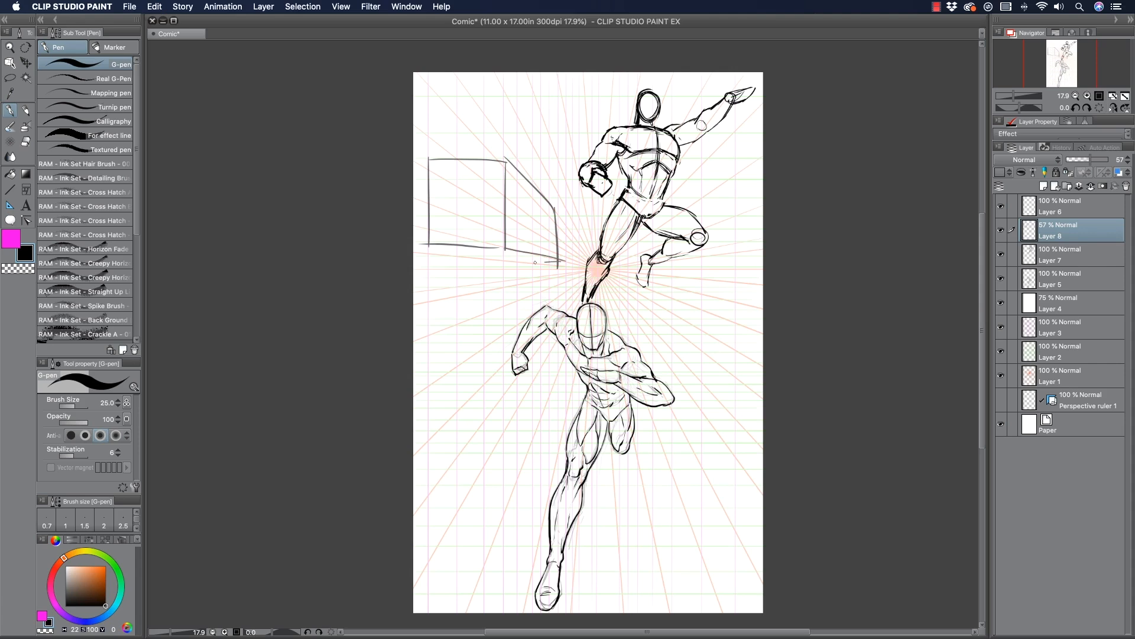
# Try sketching a circle inside the box's front face with receding edges, and undo the circle.
pyautogui.moveTo(440, 247); pyautogui.dragTo(537, 268)
pyautogui.moveTo(433, 200)
pyautogui.mouseDown()
pyautogui.moveTo(494, 234)
pyautogui.moveTo(432, 189)
pyautogui.moveTo(450, 242)
pyautogui.mouseUp()
pyautogui.moveTo(556, 225)
pyautogui.mouseDown()
pyautogui.moveTo(522, 196)
pyautogui.moveTo(555, 226)
pyautogui.mouseUp()
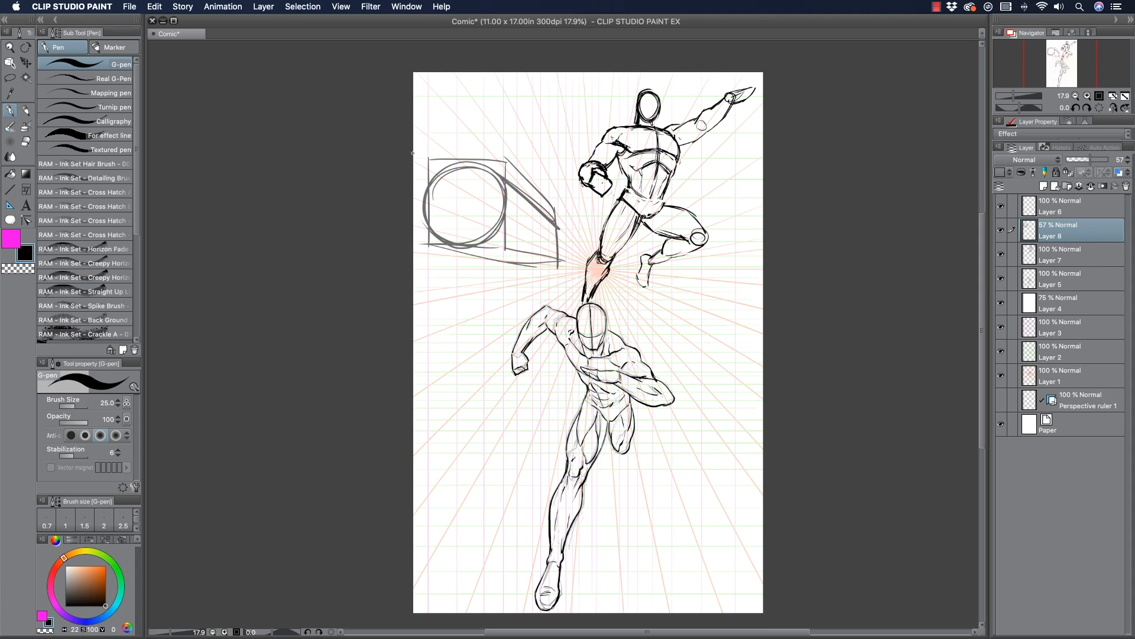
pyautogui.press('super+z')
pyautogui.press('super+z')
pyautogui.press('super+z')
pyautogui.press('super+z')
pyautogui.press('super+z')
pyautogui.press('super+z')
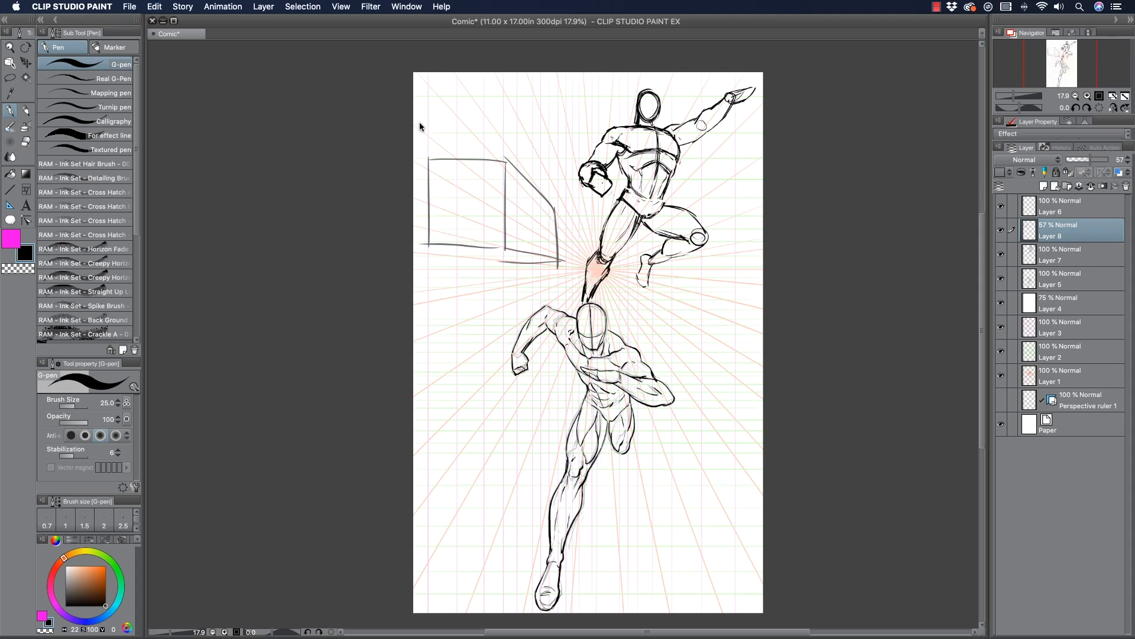
pyautogui.press('super+y')
# Draw crossing guides on the box's front and back faces, inscribe a circle in each, and connect them into a cylinder.
pyautogui.moveTo(429, 162); pyautogui.dragTo(517, 250)
pyautogui.moveTo(505, 161); pyautogui.dragTo(419, 256)
pyautogui.moveTo(466, 176); pyautogui.dragTo(468, 255)
pyautogui.moveTo(428, 196)
pyautogui.mouseDown()
pyautogui.moveTo(513, 198)
pyautogui.moveTo(509, 242)
pyautogui.moveTo(500, 198)
pyautogui.moveTo(438, 168)
pyautogui.moveTo(556, 256)
pyautogui.mouseUp()
pyautogui.moveTo(553, 208)
pyautogui.mouseDown()
pyautogui.moveTo(508, 258)
pyautogui.moveTo(529, 257)
pyautogui.moveTo(565, 228)
pyautogui.mouseUp()
pyautogui.moveTo(433, 195)
pyautogui.mouseDown()
pyautogui.moveTo(457, 164)
pyautogui.moveTo(488, 171)
pyautogui.moveTo(504, 216)
pyautogui.moveTo(474, 244)
pyautogui.moveTo(436, 214)
pyautogui.moveTo(433, 180)
pyautogui.mouseUp()
pyautogui.moveTo(513, 224)
pyautogui.mouseDown()
pyautogui.moveTo(544, 208)
pyautogui.moveTo(551, 247)
pyautogui.moveTo(521, 206)
pyautogui.mouseUp()
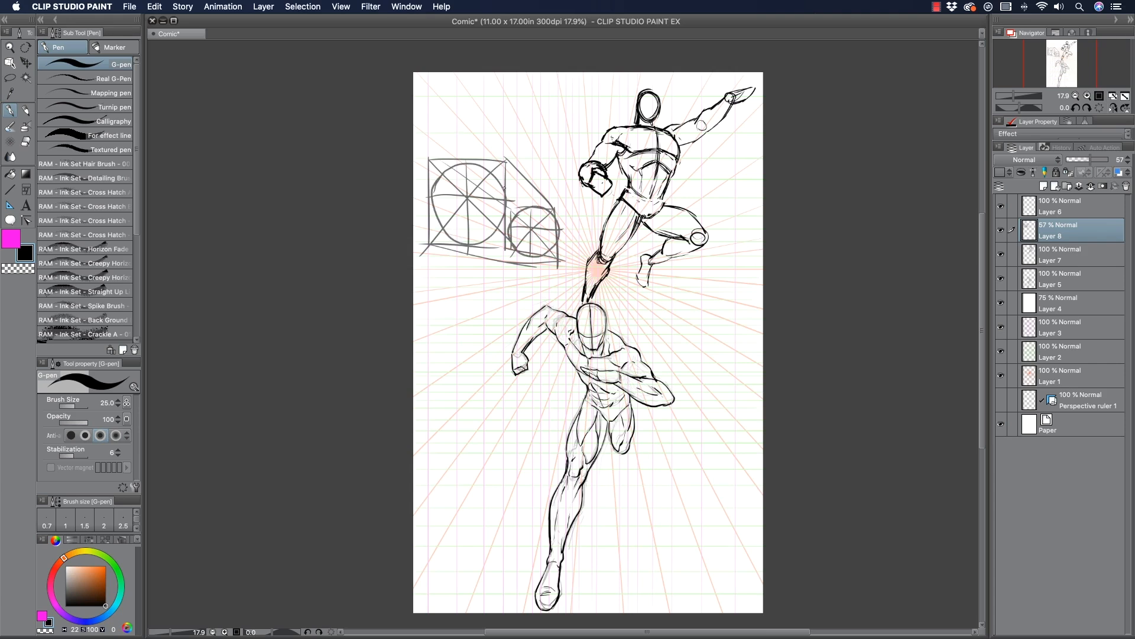
pyautogui.moveTo(439, 176)
pyautogui.mouseDown()
pyautogui.moveTo(502, 220)
pyautogui.moveTo(434, 188)
pyautogui.moveTo(505, 201)
pyautogui.moveTo(455, 167)
pyautogui.moveTo(541, 206)
pyautogui.mouseUp()
pyautogui.moveTo(453, 235); pyautogui.dragTo(536, 261)
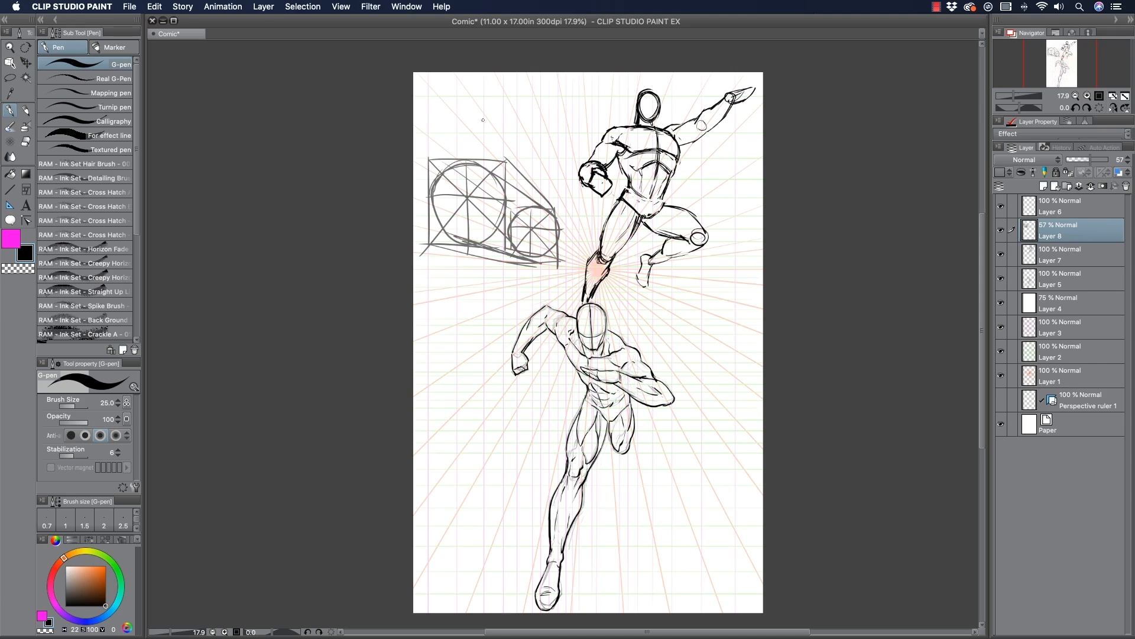
# Erase the box lines around the cylinder with the transparent G-pen at size 60, and clear the layer.
pyautogui.click(13, 270)
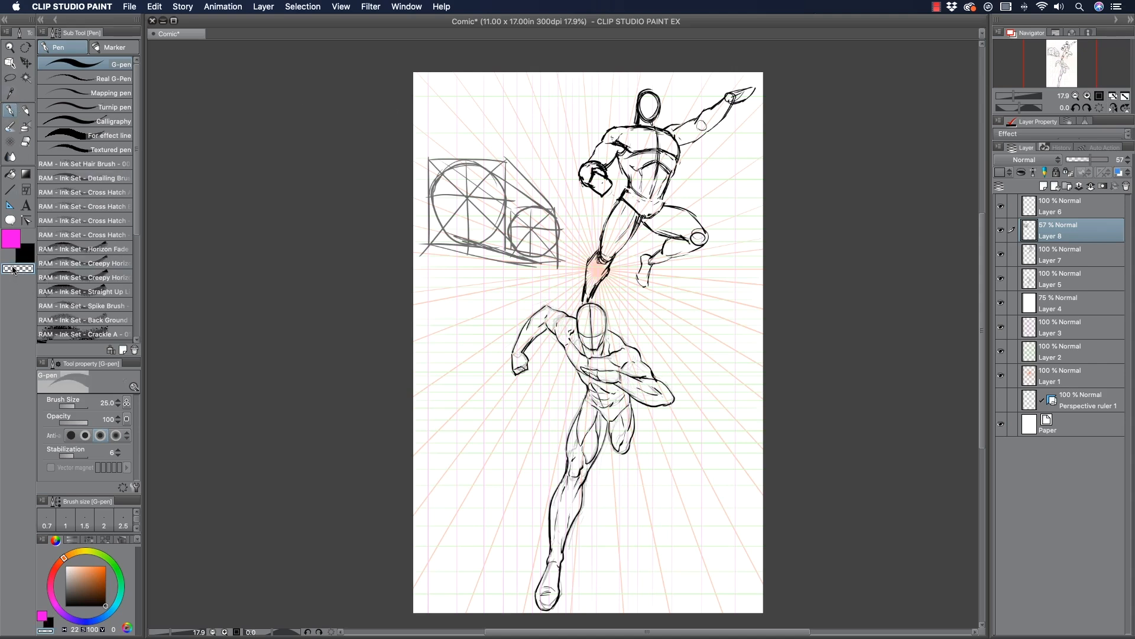
pyautogui.press(']')
pyautogui.press(']')
pyautogui.press(']')
pyautogui.moveTo(506, 160); pyautogui.dragTo(532, 184)
pyautogui.moveTo(505, 167)
pyautogui.mouseDown()
pyautogui.moveTo(487, 156)
pyautogui.moveTo(551, 203)
pyautogui.mouseUp()
pyautogui.moveTo(489, 160)
pyautogui.mouseDown()
pyautogui.moveTo(550, 190)
pyautogui.moveTo(521, 168)
pyautogui.moveTo(437, 154)
pyautogui.moveTo(428, 176)
pyautogui.moveTo(458, 154)
pyautogui.mouseUp()
pyautogui.moveTo(425, 210)
pyautogui.mouseDown()
pyautogui.moveTo(438, 251)
pyautogui.moveTo(435, 237)
pyautogui.moveTo(544, 274)
pyautogui.moveTo(501, 256)
pyautogui.moveTo(557, 265)
pyautogui.moveTo(556, 253)
pyautogui.moveTo(541, 267)
pyautogui.mouseUp()
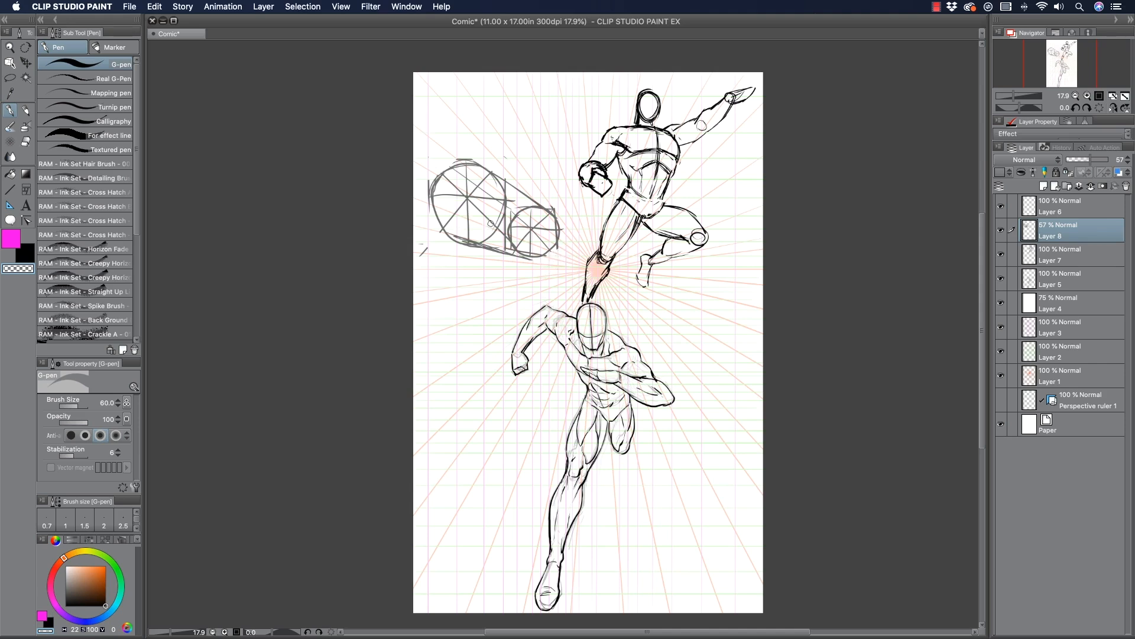
pyautogui.press('Delete')
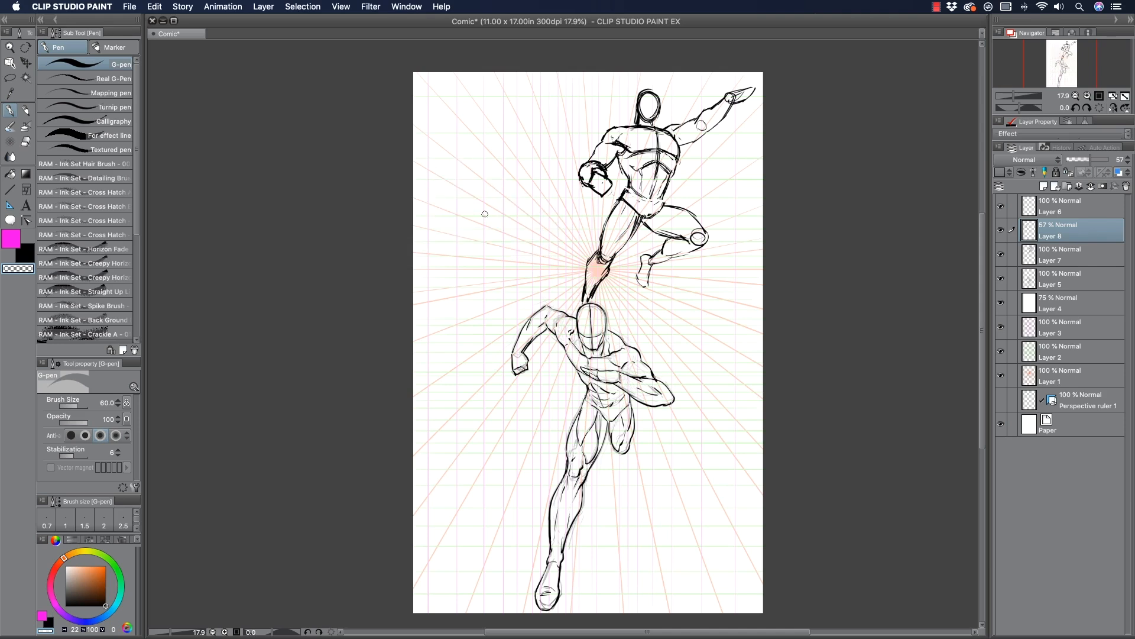
# Add another new layer above the cleared one and set the G-pen to black at size 20.
pyautogui.click(28, 254)
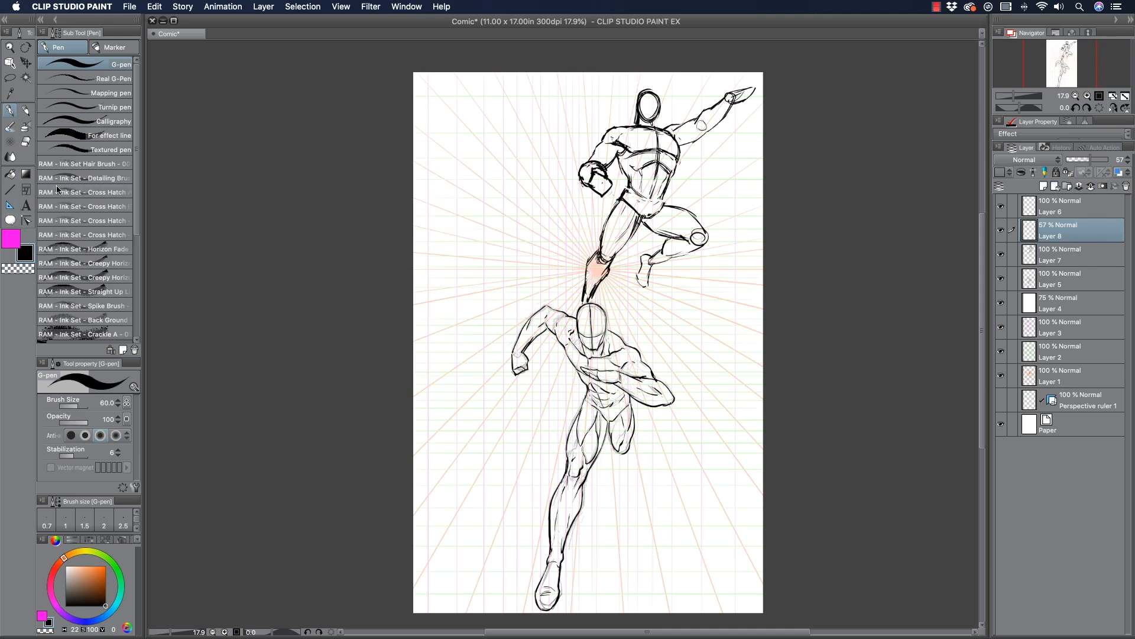
pyautogui.click(1044, 186)
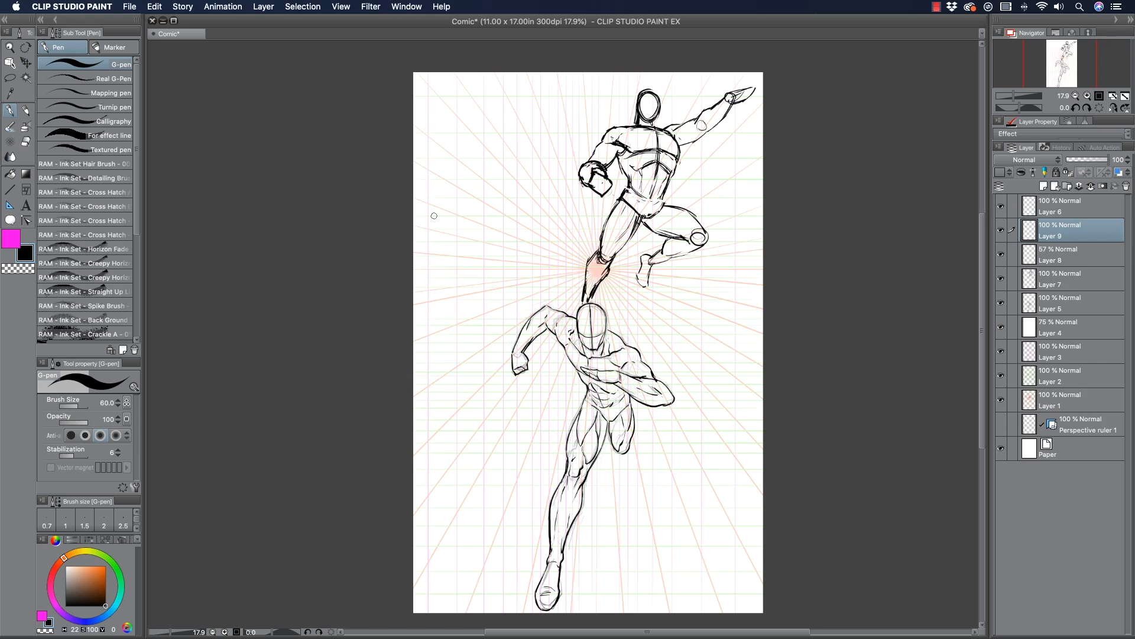
pyautogui.press('super+space')
pyautogui.moveTo(475, 332); pyautogui.dragTo(524, 361)
pyautogui.click(16, 110)
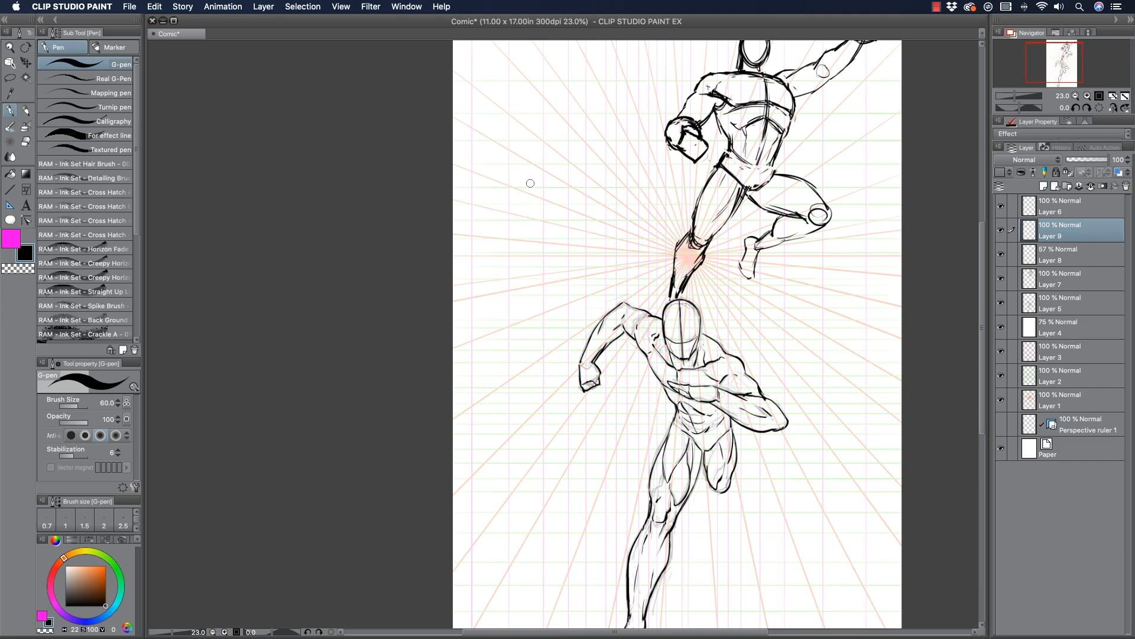
pyautogui.press('[')
pyautogui.press('[')
# Sketch a small figure's oval head, two shoulder circles and bent arm lines in the space beside the runner's raised arm.
pyautogui.moveTo(513, 274)
pyautogui.mouseDown()
pyautogui.moveTo(520, 261)
pyautogui.moveTo(490, 321)
pyautogui.moveTo(526, 283)
pyautogui.moveTo(565, 265)
pyautogui.moveTo(568, 277)
pyautogui.mouseUp()
pyautogui.moveTo(493, 300)
pyautogui.mouseDown()
pyautogui.moveTo(562, 265)
pyautogui.moveTo(496, 303)
pyautogui.mouseUp()
pyautogui.moveTo(551, 274); pyautogui.dragTo(563, 262)
pyautogui.moveTo(499, 306); pyautogui.dragTo(492, 360)
pyautogui.moveTo(547, 333); pyautogui.dragTo(491, 365)
pyautogui.moveTo(561, 266)
pyautogui.mouseDown()
pyautogui.moveTo(602, 243)
pyautogui.moveTo(625, 258)
pyautogui.mouseUp()
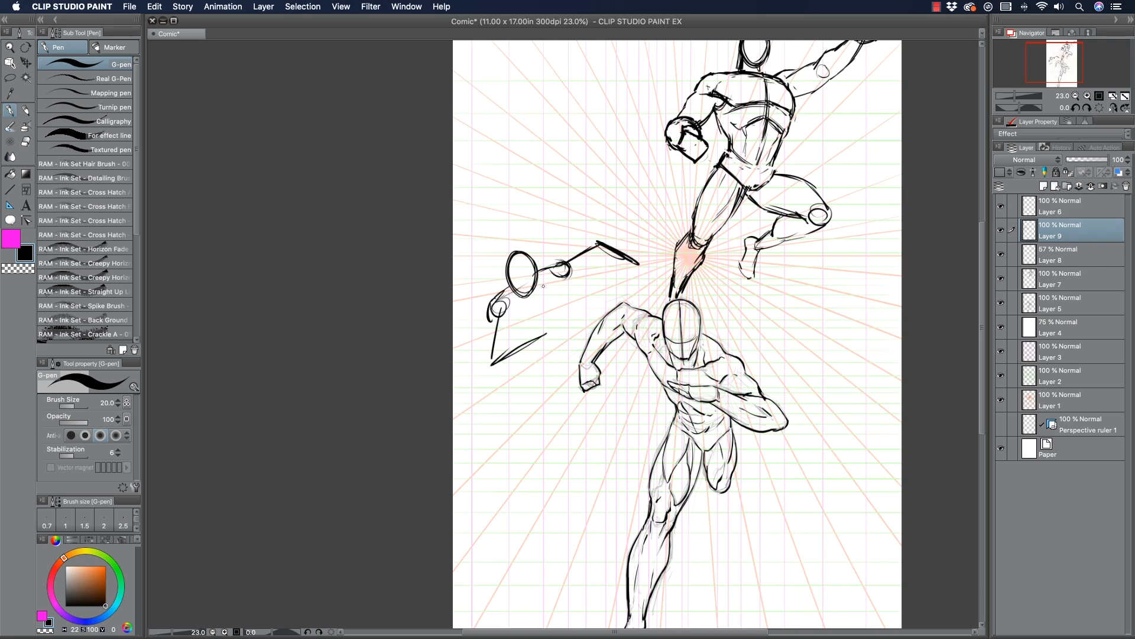
# Add a long curved oval around the small figure's raised forearm line and sketch its rounded chest below the shoulders.
pyautogui.moveTo(618, 249)
pyautogui.mouseDown()
pyautogui.moveTo(582, 223)
pyautogui.moveTo(661, 281)
pyautogui.moveTo(605, 242)
pyautogui.moveTo(625, 231)
pyautogui.moveTo(669, 281)
pyautogui.mouseUp()
pyautogui.moveTo(555, 278)
pyautogui.mouseDown()
pyautogui.moveTo(551, 298)
pyautogui.moveTo(503, 316)
pyautogui.moveTo(554, 323)
pyautogui.moveTo(568, 307)
pyautogui.moveTo(536, 326)
pyautogui.moveTo(512, 320)
pyautogui.moveTo(567, 310)
pyautogui.moveTo(575, 333)
pyautogui.moveTo(557, 340)
pyautogui.moveTo(532, 325)
pyautogui.mouseUp()
pyautogui.moveTo(570, 307); pyautogui.dragTo(562, 321)
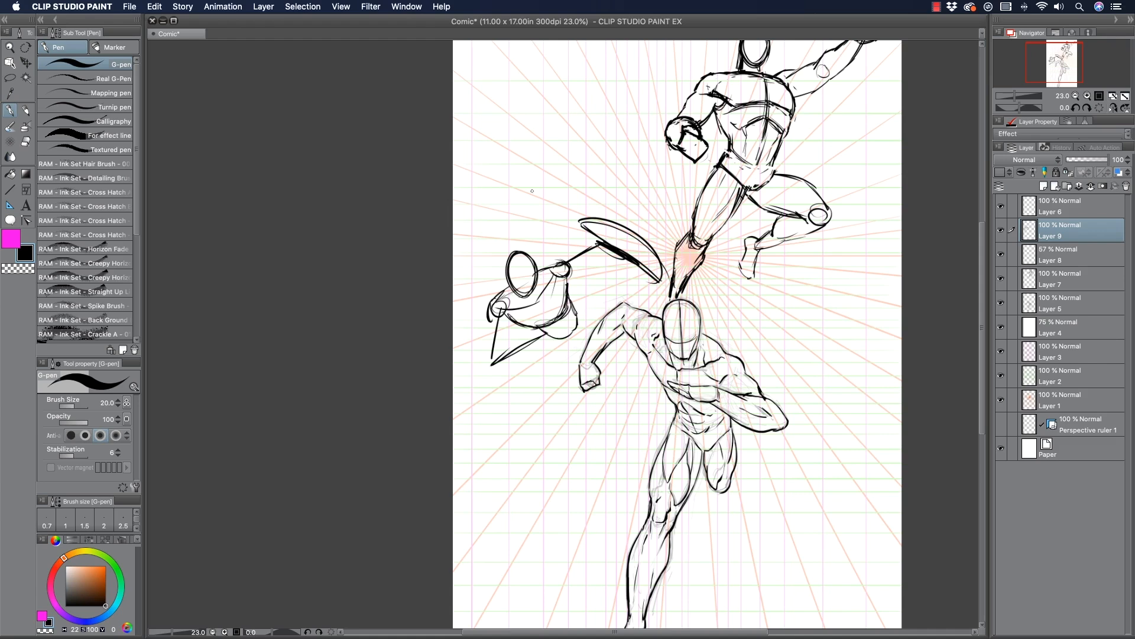
# Sketch a simplified front-view torso above the small figure, with a boxy chest, tapered waist, pelvis block and centre line.
pyautogui.moveTo(501, 83)
pyautogui.mouseDown()
pyautogui.moveTo(496, 132)
pyautogui.moveTo(592, 76)
pyautogui.moveTo(592, 139)
pyautogui.moveTo(471, 137)
pyautogui.moveTo(587, 130)
pyautogui.moveTo(488, 131)
pyautogui.moveTo(500, 89)
pyautogui.moveTo(594, 86)
pyautogui.moveTo(515, 168)
pyautogui.moveTo(570, 162)
pyautogui.moveTo(587, 133)
pyautogui.mouseUp()
pyautogui.moveTo(509, 161); pyautogui.dragTo(518, 201)
pyautogui.moveTo(567, 159)
pyautogui.mouseDown()
pyautogui.moveTo(568, 193)
pyautogui.moveTo(516, 200)
pyautogui.moveTo(507, 221)
pyautogui.moveTo(540, 239)
pyautogui.mouseUp()
pyautogui.moveTo(562, 190)
pyautogui.mouseDown()
pyautogui.moveTo(580, 212)
pyautogui.moveTo(538, 237)
pyautogui.mouseUp()
pyautogui.moveTo(543, 72); pyautogui.dragTo(539, 197)
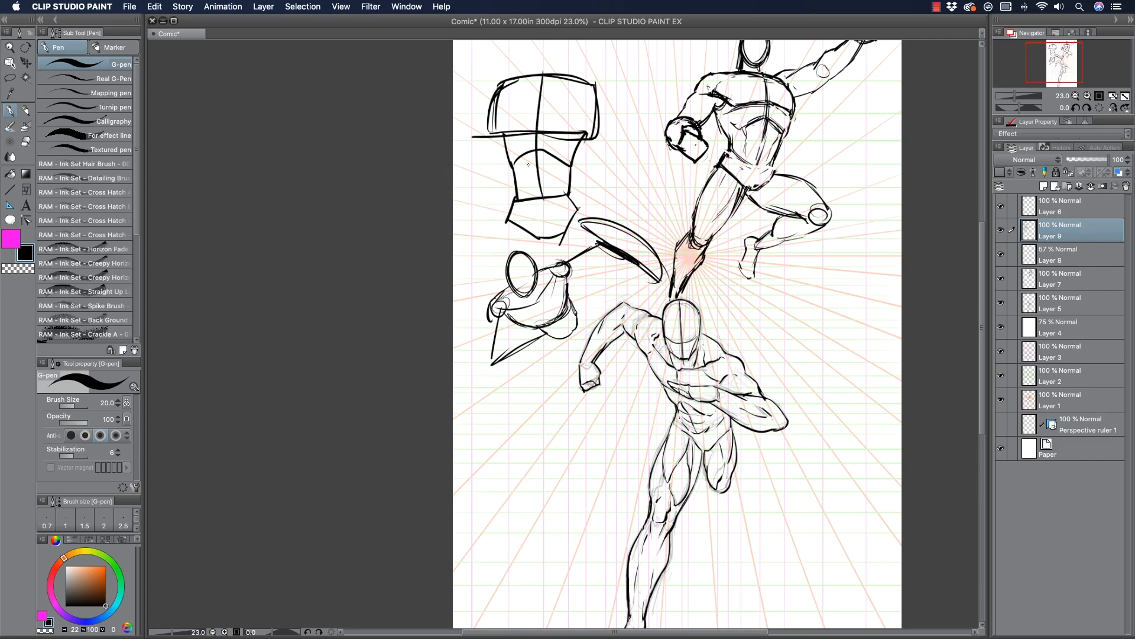
pyautogui.moveTo(507, 119); pyautogui.dragTo(609, 117)
# Undo all strokes of the simplified front-view torso above the small figure.
pyautogui.press('super+z')
pyautogui.press('super+z')
pyautogui.press('super+z')
pyautogui.press('super+z')
pyautogui.press('super+z')
pyautogui.press('super+z')
pyautogui.press('super+z')
pyautogui.press('super+z')
pyautogui.press('super+z')
pyautogui.press('super+z')
pyautogui.press('super+z')
pyautogui.press('super+z')
pyautogui.press('super+z')
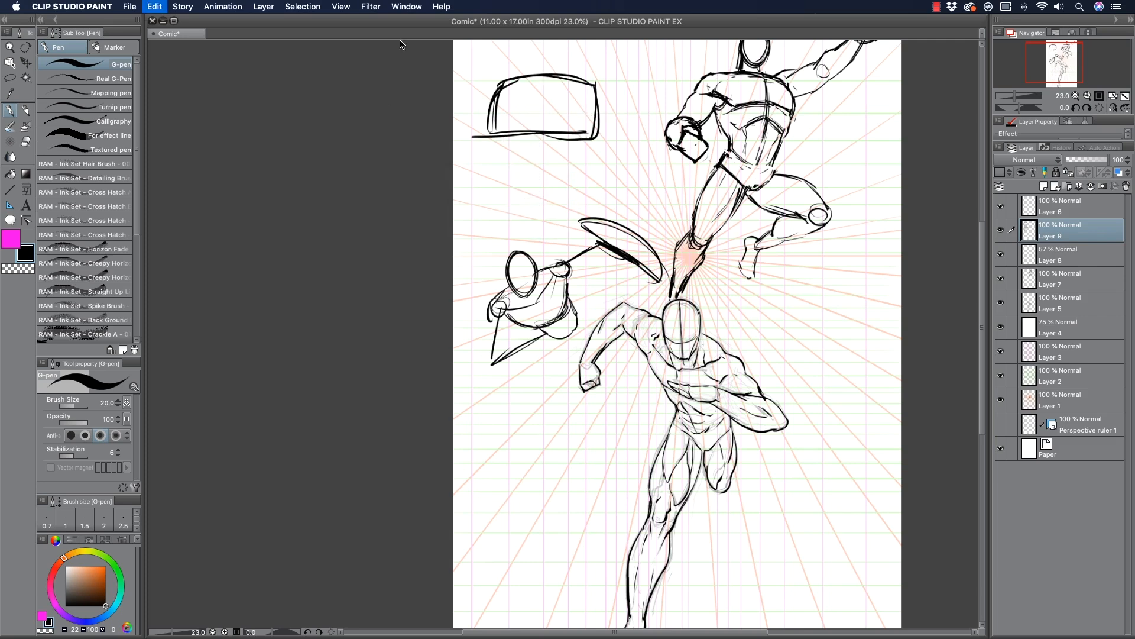
pyautogui.press('super+z')
pyautogui.press('super+z')
pyautogui.press('super+z')
pyautogui.press('super+z')
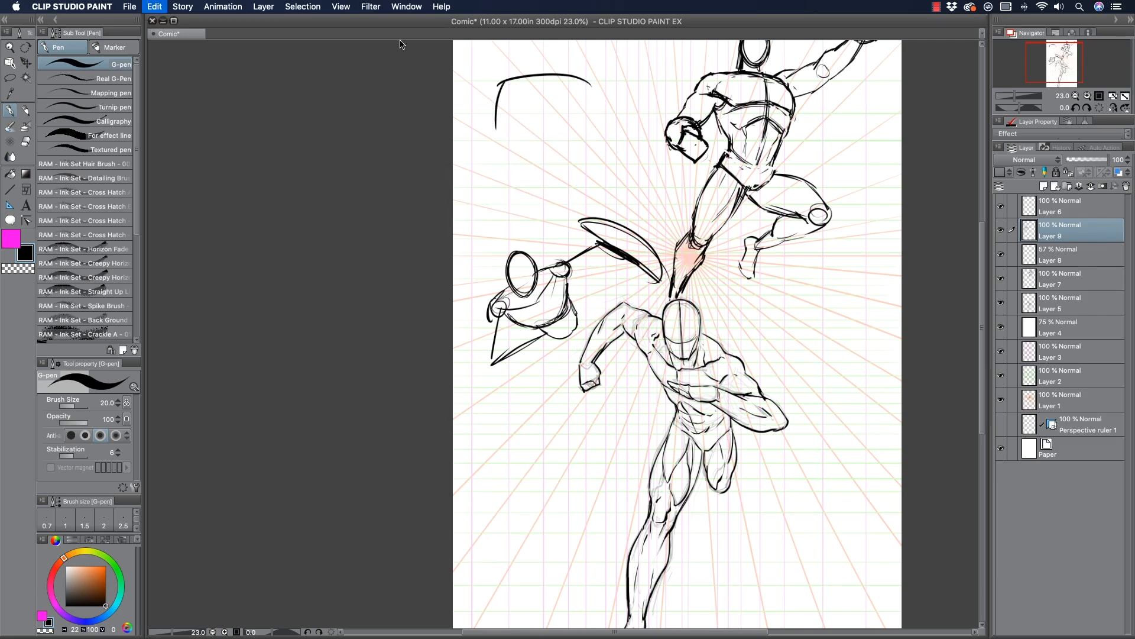
# Sketch the small figure's bent forearm and fist, the waist lines below the chest, and a tapering near thigh.
pyautogui.moveTo(531, 336)
pyautogui.mouseDown()
pyautogui.moveTo(547, 325)
pyautogui.moveTo(553, 348)
pyautogui.moveTo(539, 341)
pyautogui.moveTo(500, 359)
pyautogui.moveTo(512, 374)
pyautogui.moveTo(541, 345)
pyautogui.moveTo(503, 349)
pyautogui.mouseUp()
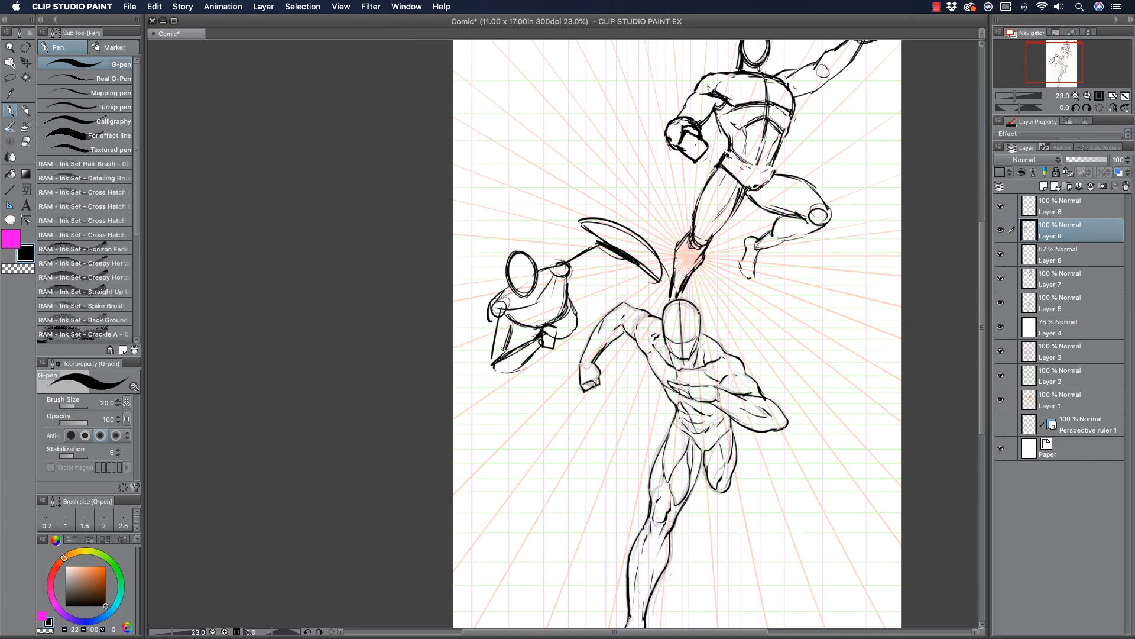
pyautogui.moveTo(573, 304)
pyautogui.mouseDown()
pyautogui.moveTo(578, 338)
pyautogui.moveTo(557, 347)
pyautogui.moveTo(579, 337)
pyautogui.moveTo(563, 357)
pyautogui.mouseUp()
pyautogui.moveTo(578, 335)
pyautogui.mouseDown()
pyautogui.moveTo(564, 413)
pyautogui.moveTo(587, 394)
pyautogui.moveTo(594, 327)
pyautogui.moveTo(594, 375)
pyautogui.moveTo(604, 353)
pyautogui.moveTo(573, 413)
pyautogui.mouseUp()
pyautogui.moveTo(549, 351); pyautogui.dragTo(562, 366)
# Try to sketch the small figure's far leg reaching past the near thigh with a short lower leg.
pyautogui.moveTo(551, 357)
pyautogui.mouseDown()
pyautogui.moveTo(566, 373)
pyautogui.moveTo(559, 419)
pyautogui.moveTo(577, 407)
pyautogui.moveTo(574, 424)
pyautogui.moveTo(594, 404)
pyautogui.mouseUp()
pyautogui.moveTo(596, 408)
pyautogui.mouseDown()
pyautogui.moveTo(566, 419)
pyautogui.moveTo(608, 416)
pyautogui.mouseUp()
pyautogui.press('super+z')
pyautogui.press('super+z')
pyautogui.press('super+z')
pyautogui.press('super+z')
pyautogui.press('super+z')
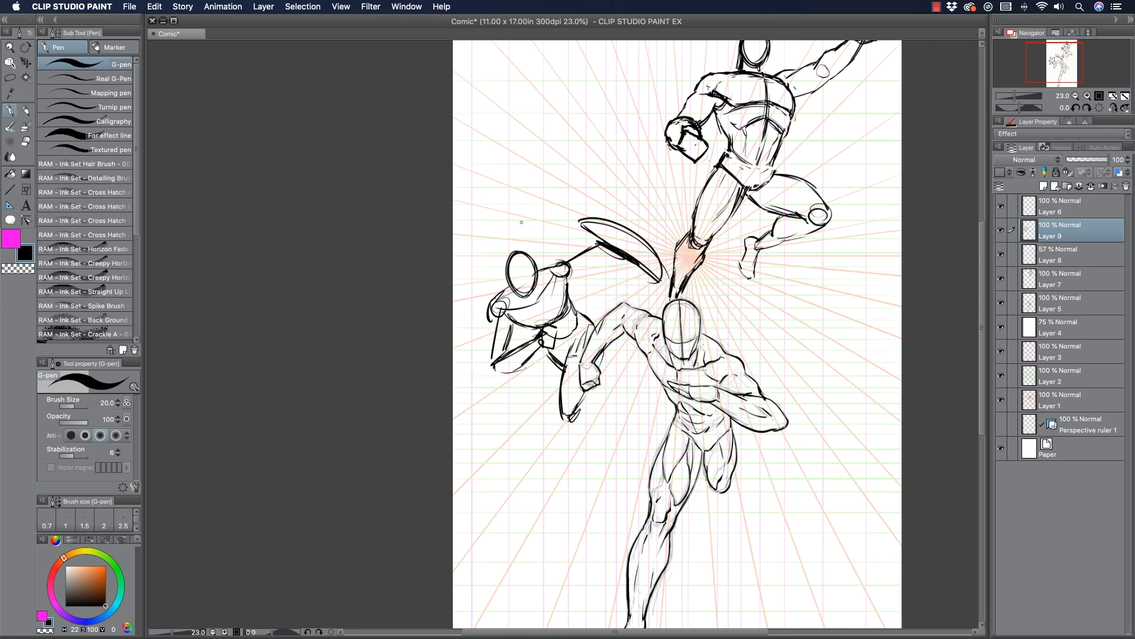
# Try to extend a lower leg backward from the end of the near thigh.
pyautogui.moveTo(574, 413)
pyautogui.mouseDown()
pyautogui.moveTo(598, 405)
pyautogui.moveTo(565, 421)
pyautogui.moveTo(615, 414)
pyautogui.mouseUp()
pyautogui.moveTo(587, 418)
pyautogui.mouseDown()
pyautogui.moveTo(620, 406)
pyautogui.moveTo(614, 444)
pyautogui.mouseUp()
pyautogui.press('super+z')
pyautogui.press('super+z')
pyautogui.press('super+z')
pyautogui.press('super+z')
pyautogui.press('super+z')
pyautogui.press('super+z')
# Try to block in the lower leg with slanted and horizontal guides and a diagonal line from head to hips.
pyautogui.moveTo(604, 405); pyautogui.dragTo(573, 456)
pyautogui.moveTo(605, 408)
pyautogui.mouseDown()
pyautogui.moveTo(571, 416)
pyautogui.moveTo(550, 443)
pyautogui.moveTo(586, 446)
pyautogui.mouseUp()
pyautogui.moveTo(507, 250); pyautogui.dragTo(607, 396)
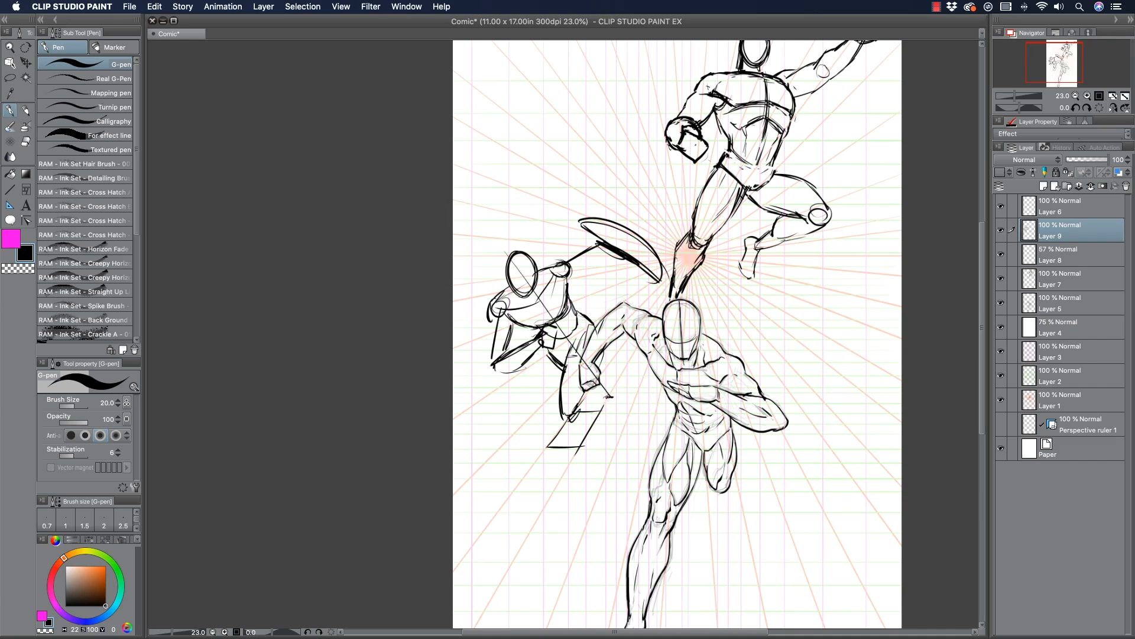
pyautogui.moveTo(608, 391); pyautogui.dragTo(592, 423)
pyautogui.press('super+z')
pyautogui.press('super+z')
pyautogui.press('super+z')
pyautogui.press('super+z')
pyautogui.press('super+z')
pyautogui.press('super+z')
pyautogui.press('super+z')
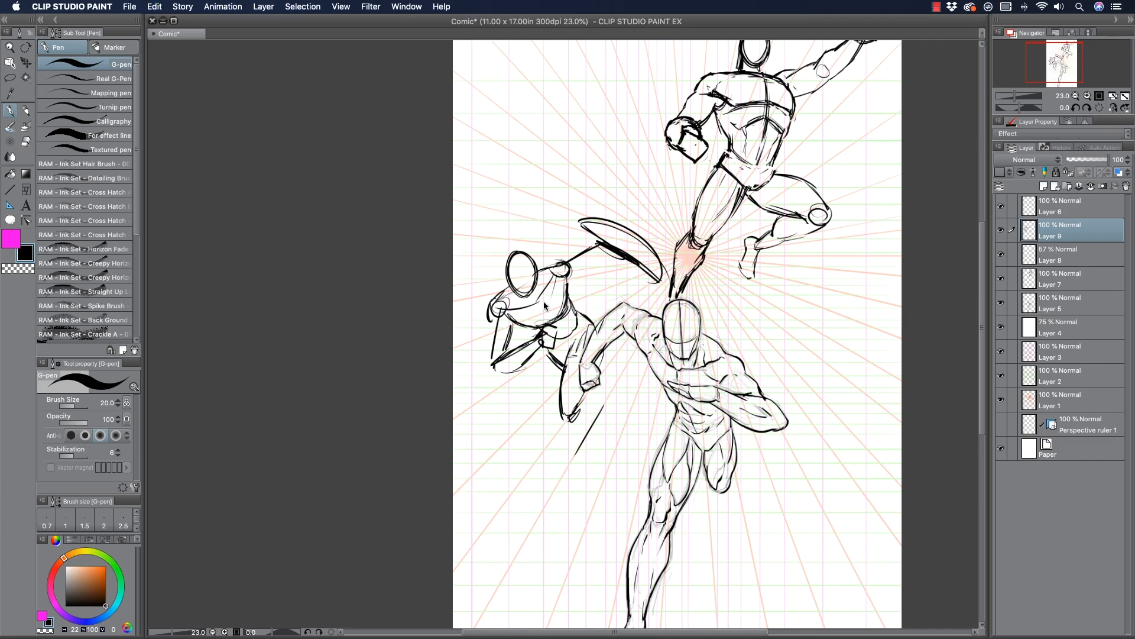
# Try to sketch a round knee with a short, pointed lower leg folding behind the near thigh.
pyautogui.moveTo(583, 398)
pyautogui.mouseDown()
pyautogui.moveTo(571, 415)
pyautogui.moveTo(621, 412)
pyautogui.moveTo(599, 438)
pyautogui.moveTo(620, 441)
pyautogui.mouseUp()
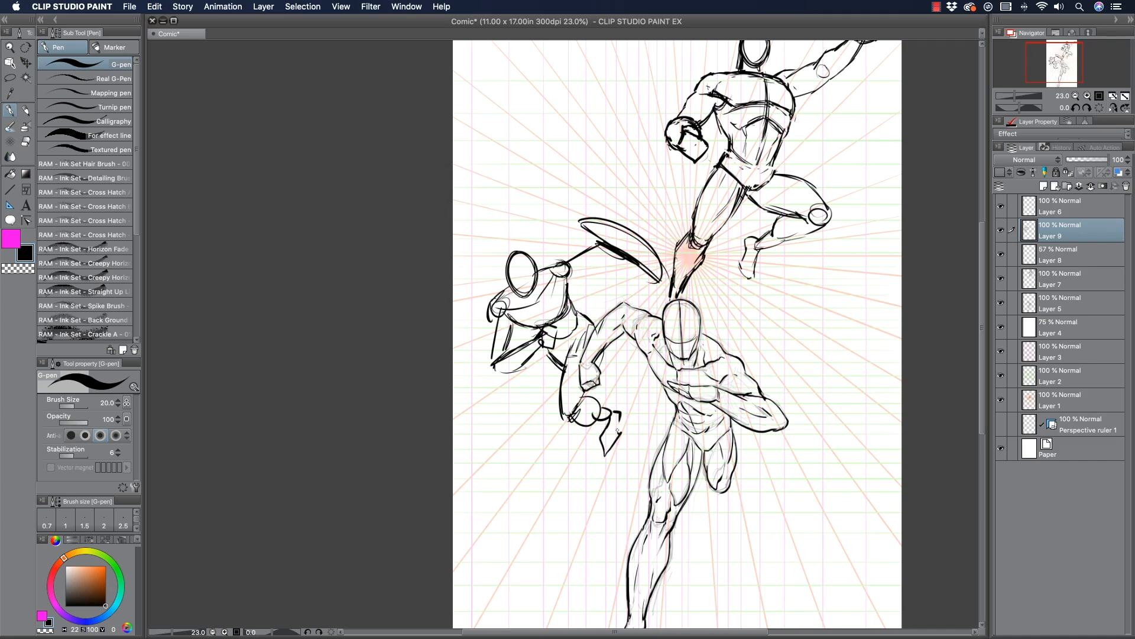
pyautogui.press('super+z')
pyautogui.press('super+z')
pyautogui.press('super+z')
pyautogui.press('super+z')
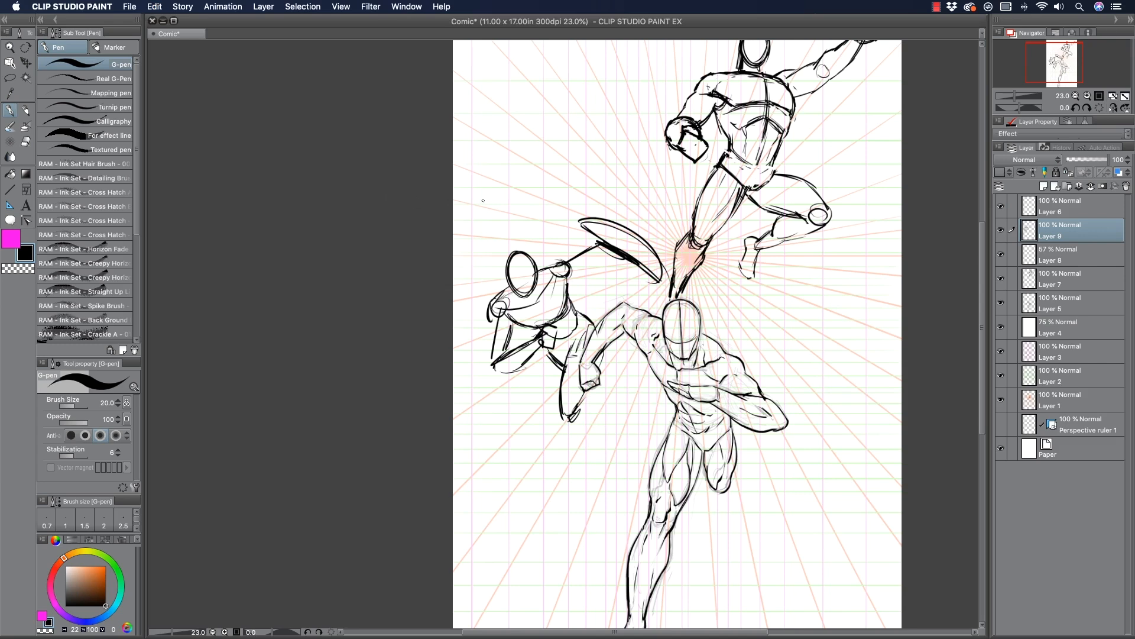
pyautogui.moveTo(583, 398)
pyautogui.mouseDown()
pyautogui.moveTo(566, 416)
pyautogui.moveTo(592, 427)
pyautogui.moveTo(577, 459)
pyautogui.moveTo(594, 425)
pyautogui.mouseUp()
pyautogui.press('super+z')
pyautogui.press('super+z')
pyautogui.press('super+z')
pyautogui.press('super+z')
# Sketch a foreshortened knee, folded lower leg and small foot behind the end of the near thigh.
pyautogui.moveTo(586, 392); pyautogui.dragTo(580, 412)
pyautogui.moveTo(584, 399)
pyautogui.mouseDown()
pyautogui.moveTo(593, 395)
pyautogui.moveTo(593, 417)
pyautogui.moveTo(577, 418)
pyautogui.moveTo(616, 392)
pyautogui.moveTo(622, 403)
pyautogui.moveTo(601, 433)
pyautogui.moveTo(607, 408)
pyautogui.mouseUp()
pyautogui.moveTo(602, 418)
pyautogui.mouseDown()
pyautogui.moveTo(598, 428)
pyautogui.moveTo(617, 421)
pyautogui.mouseUp()
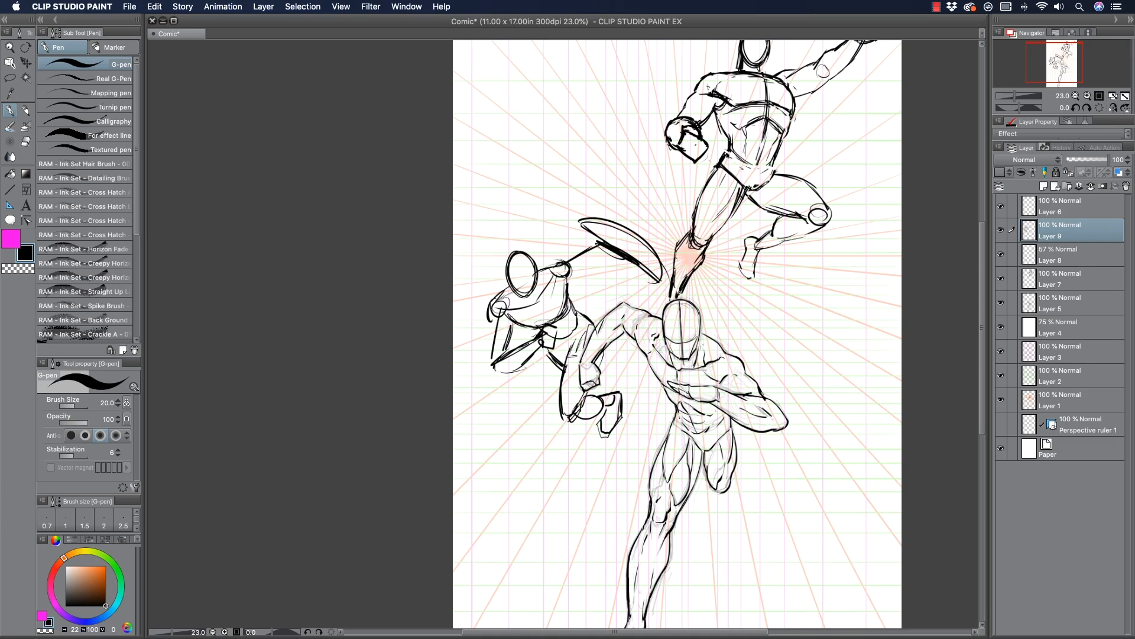
# Try a long vertical guide line from the leaping figure's foot down through the running hero.
pyautogui.moveTo(679, 294)
pyautogui.mouseDown()
pyautogui.moveTo(704, 572)
pyautogui.moveTo(692, 572)
pyautogui.mouseUp()
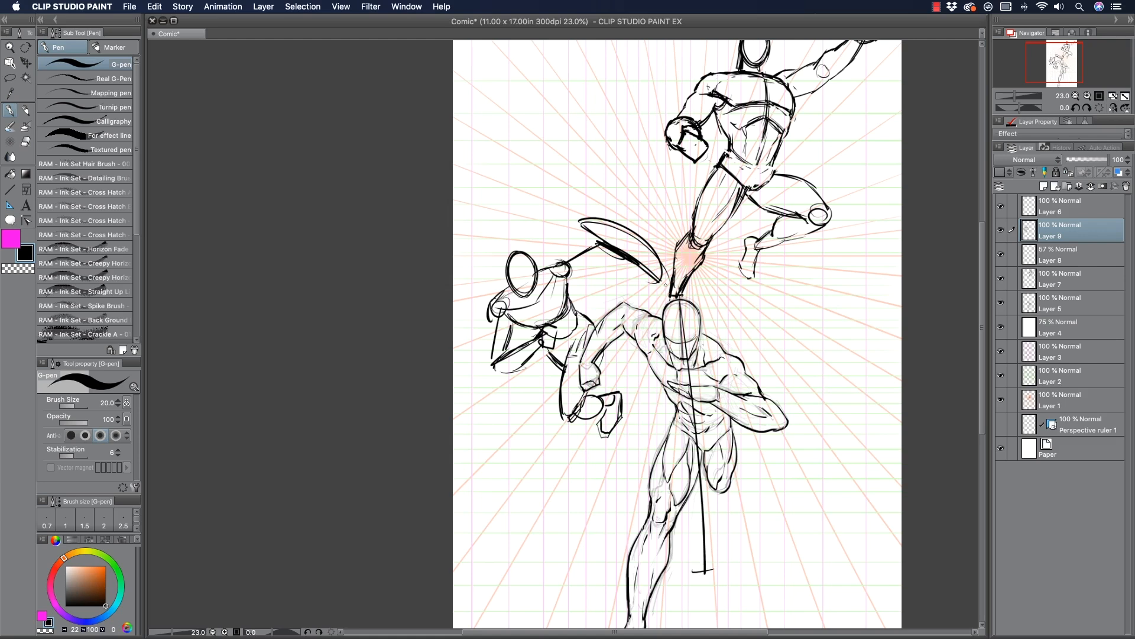
pyautogui.press('super+z')
pyautogui.press('super+z')
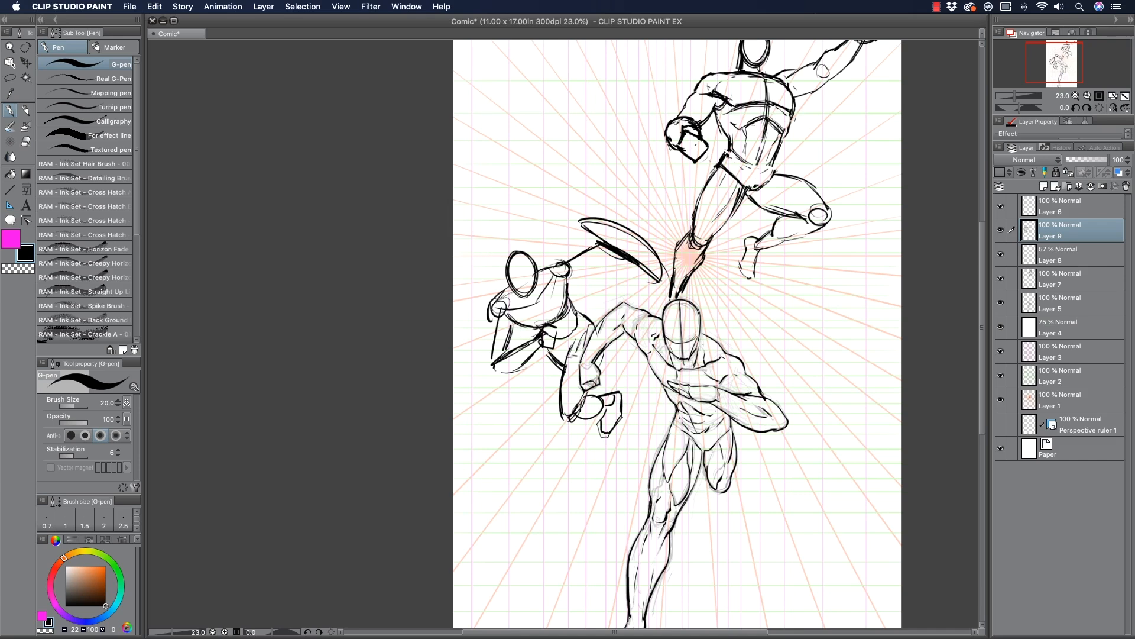
# Undo the extra strokes and the foreshortened lower leg, leaving the small figure's near thigh.
pyautogui.moveTo(556, 321)
pyautogui.mouseDown()
pyautogui.moveTo(564, 450)
pyautogui.moveTo(554, 265)
pyautogui.mouseUp()
pyautogui.hotkey('ctrl', 'z')
pyautogui.hotkey('ctrl', 'z')
pyautogui.hotkey('ctrl', 'z')
pyautogui.press('super+z')
pyautogui.press('super+z')
pyautogui.press('super+z')
pyautogui.press('super+z')
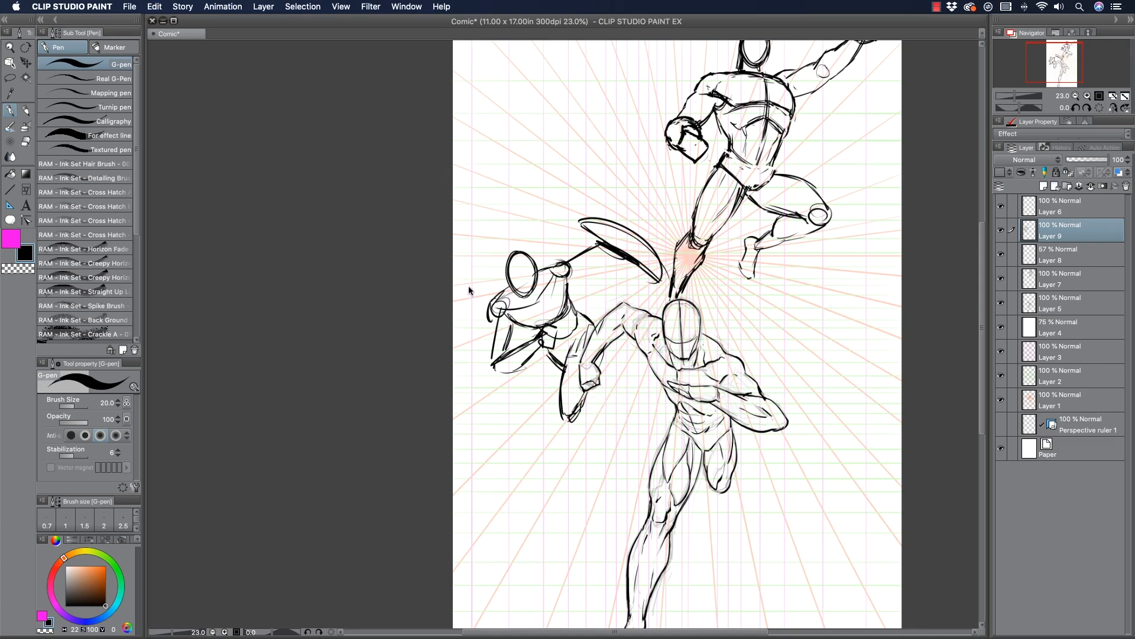
# Strengthen the back edge of the near thigh and fade the running hero on Layer 5 to 40% opacity.
pyautogui.moveTo(601, 358); pyautogui.dragTo(579, 416)
pyautogui.click(1001, 282)
pyautogui.click(1001, 283)
pyautogui.click(1002, 304)
pyautogui.click(1001, 304)
pyautogui.click(1050, 305)
pyautogui.moveTo(1097, 160); pyautogui.dragTo(1076, 159)
pyautogui.click(1001, 278)
pyautogui.click(1001, 278)
pyautogui.click(1001, 230)
pyautogui.click(1001, 230)
pyautogui.click(1058, 232)
# Sketch a knee and folded foot at the end of the near thigh and a second foot behind it on Layer 9.
pyautogui.moveTo(598, 357)
pyautogui.mouseDown()
pyautogui.moveTo(574, 423)
pyautogui.moveTo(600, 403)
pyautogui.moveTo(584, 435)
pyautogui.moveTo(602, 438)
pyautogui.moveTo(606, 419)
pyautogui.mouseUp()
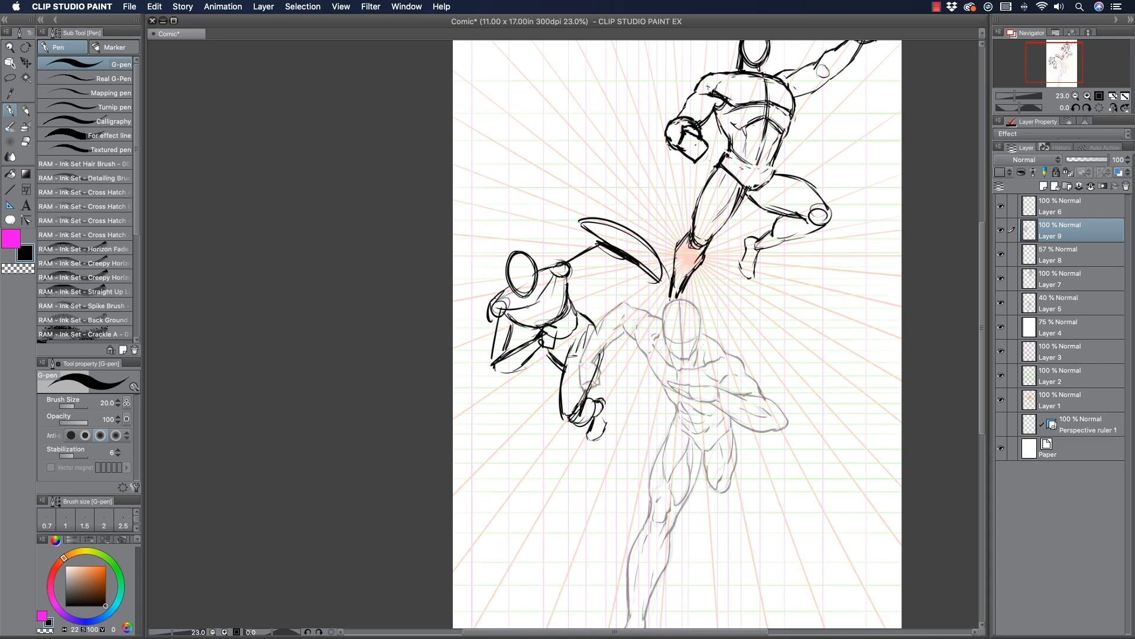
pyautogui.moveTo(598, 343)
pyautogui.mouseDown()
pyautogui.moveTo(601, 377)
pyautogui.moveTo(621, 368)
pyautogui.moveTo(602, 374)
pyautogui.mouseUp()
pyautogui.moveTo(616, 348)
pyautogui.mouseDown()
pyautogui.moveTo(617, 365)
pyautogui.moveTo(605, 360)
pyautogui.mouseUp()
# Hide Layer 7 and Layer 5 to isolate the small figure on the perspective grid.
pyautogui.click(1002, 283)
pyautogui.click(1001, 303)
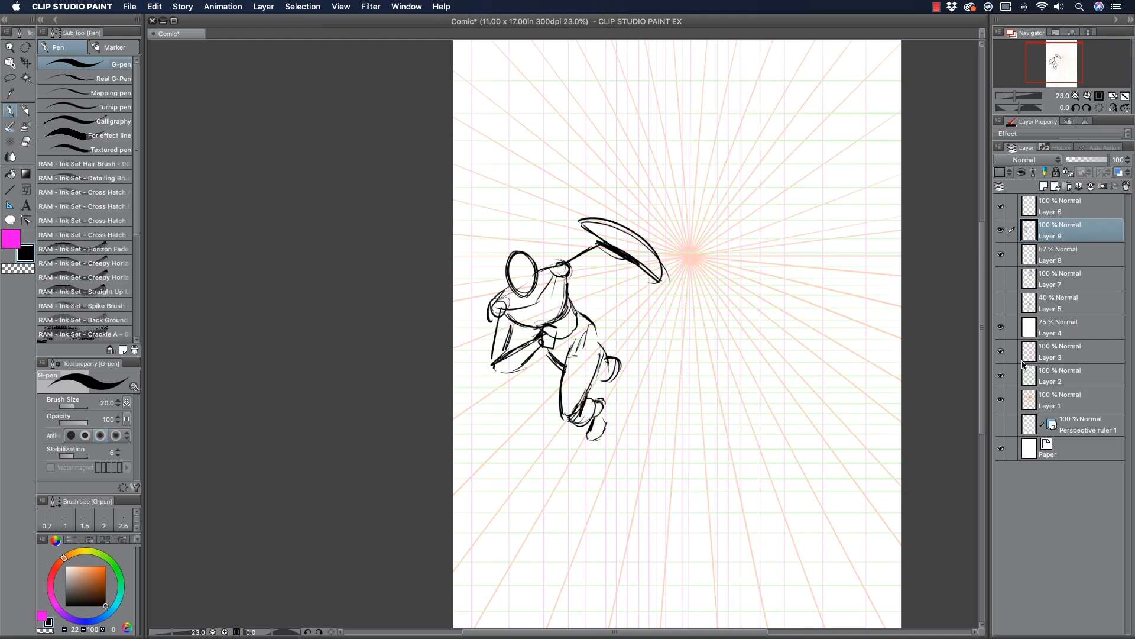
pyautogui.click(1000, 230)
pyautogui.click(1000, 230)
# Lasso the small figure's legs on Layer 9, delete them and clear the selection.
pyautogui.press('m')
pyautogui.moveTo(547, 427)
pyautogui.mouseDown()
pyautogui.moveTo(552, 384)
pyautogui.moveTo(572, 345)
pyautogui.moveTo(615, 459)
pyautogui.mouseUp()
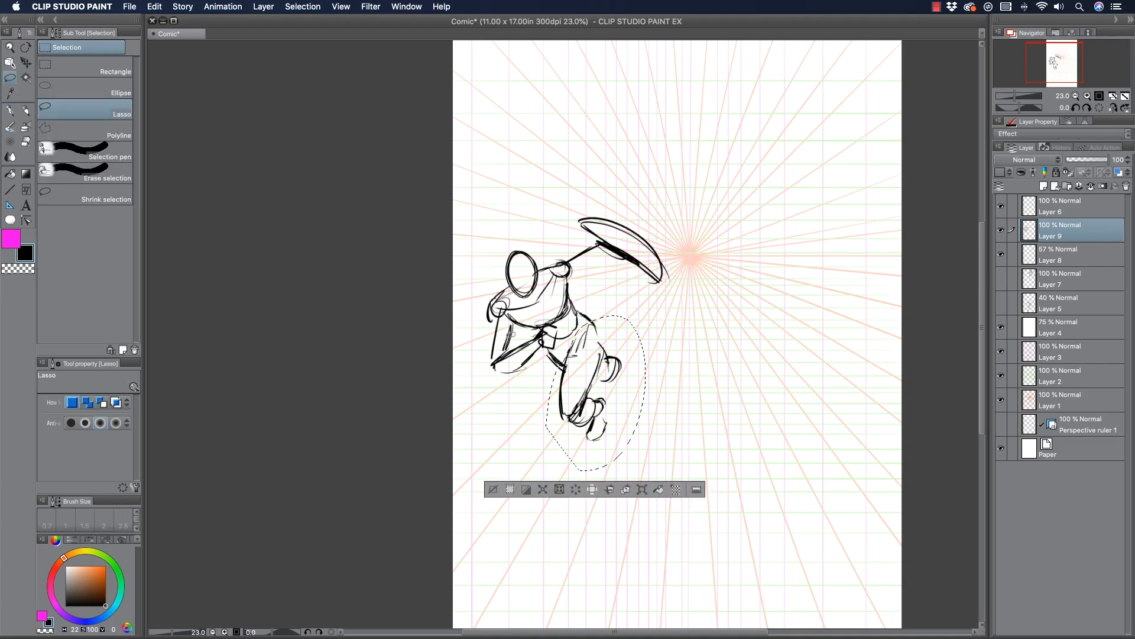
pyautogui.press('Delete')
pyautogui.hotkey('ctrl', 'd')
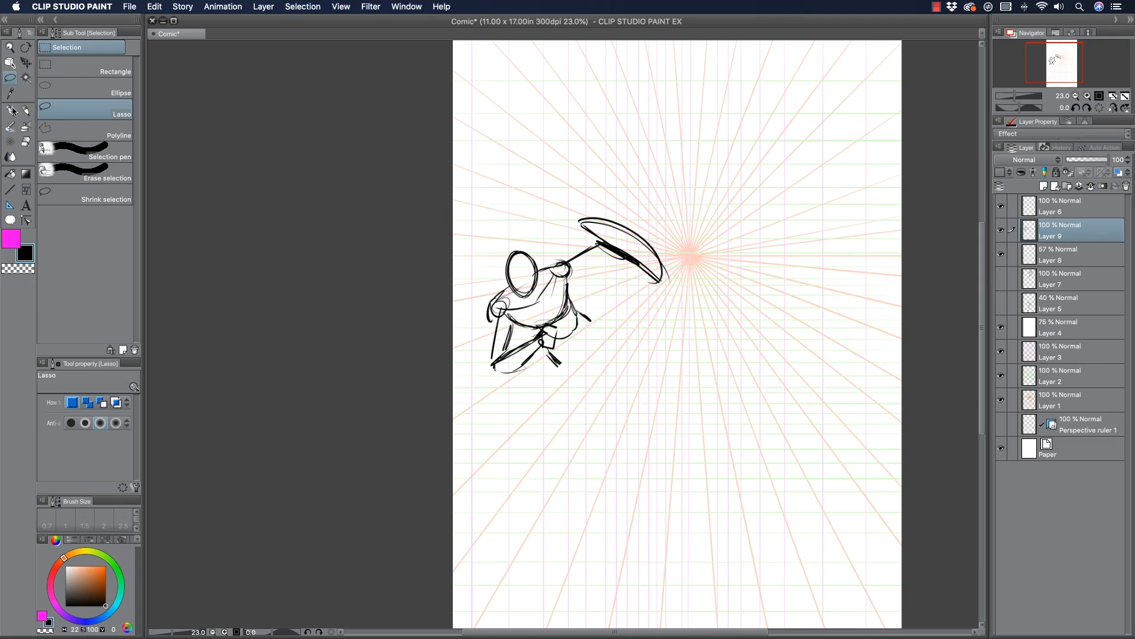
# Sketch a long extended near leg with a full rounded thigh, knee and tapered lower leg using the G-pen.
pyautogui.press('p')
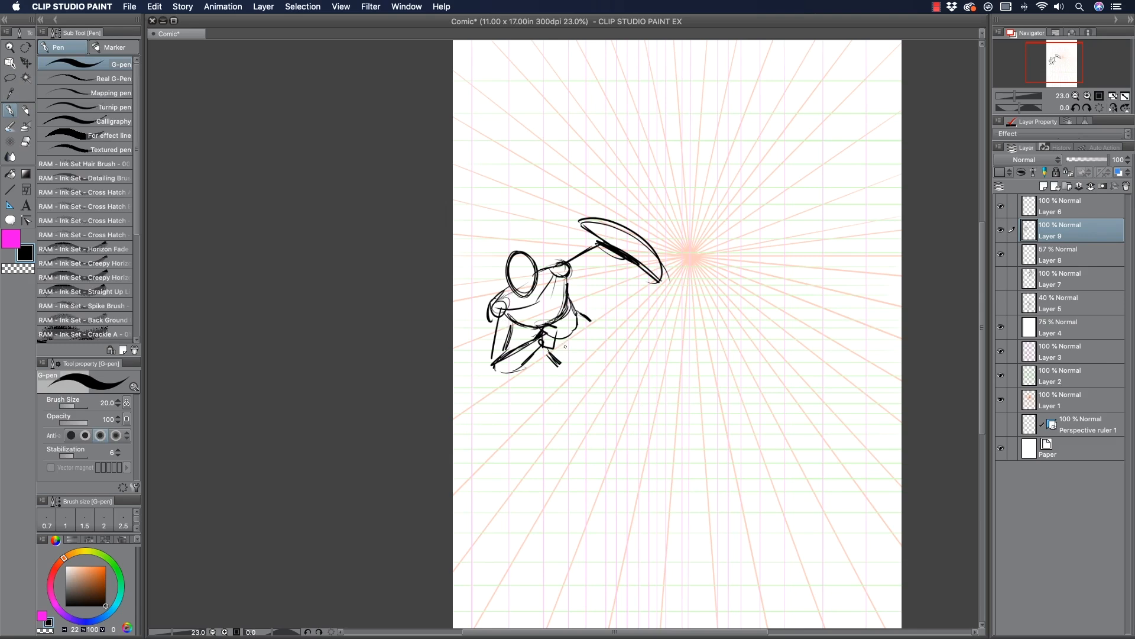
pyautogui.moveTo(581, 345); pyautogui.dragTo(561, 401)
pyautogui.moveTo(584, 313)
pyautogui.mouseDown()
pyautogui.moveTo(607, 365)
pyautogui.moveTo(583, 408)
pyautogui.moveTo(563, 398)
pyautogui.moveTo(566, 424)
pyautogui.moveTo(561, 409)
pyautogui.moveTo(541, 470)
pyautogui.mouseUp()
pyautogui.moveTo(562, 408); pyautogui.dragTo(553, 438)
pyautogui.moveTo(565, 430)
pyautogui.mouseDown()
pyautogui.moveTo(554, 441)
pyautogui.moveTo(565, 436)
pyautogui.mouseUp()
pyautogui.moveTo(582, 411)
pyautogui.mouseDown()
pyautogui.moveTo(565, 465)
pyautogui.moveTo(528, 503)
pyautogui.mouseUp()
pyautogui.moveTo(543, 450); pyautogui.dragTo(532, 487)
pyautogui.moveTo(535, 480); pyautogui.dragTo(524, 510)
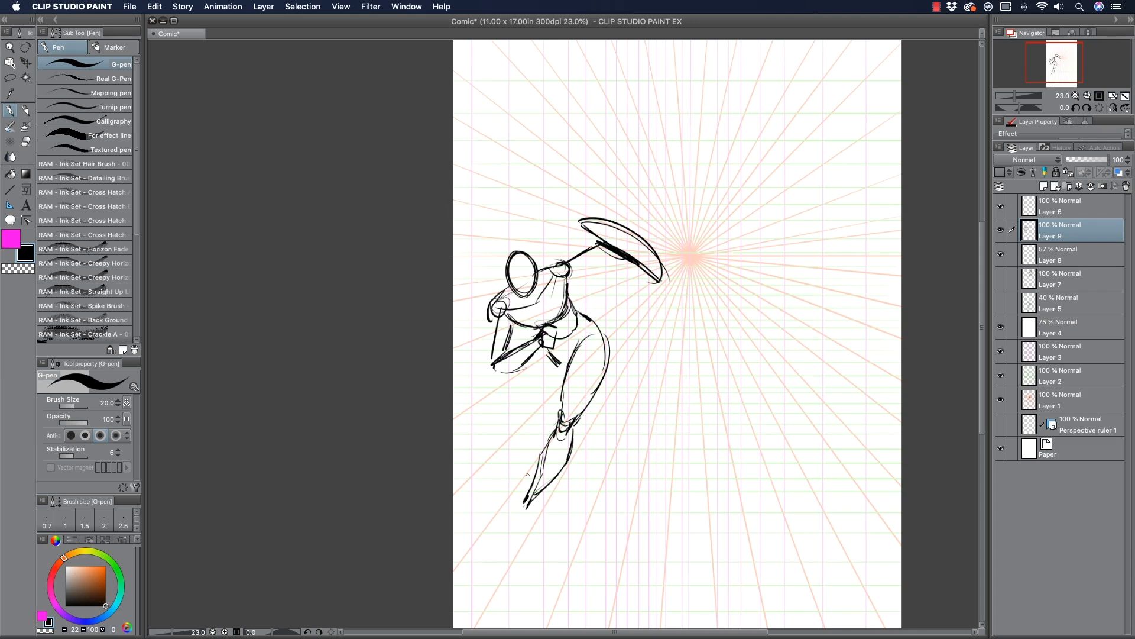
# Reinforce the hip and inner thigh, circle the knee and widen the calf of the extended leg.
pyautogui.moveTo(597, 327); pyautogui.dragTo(604, 361)
pyautogui.moveTo(592, 322)
pyautogui.mouseDown()
pyautogui.moveTo(595, 389)
pyautogui.moveTo(586, 324)
pyautogui.moveTo(564, 369)
pyautogui.mouseUp()
pyautogui.moveTo(578, 347); pyautogui.dragTo(553, 404)
pyautogui.moveTo(573, 354)
pyautogui.mouseDown()
pyautogui.moveTo(551, 409)
pyautogui.moveTo(560, 421)
pyautogui.mouseUp()
pyautogui.moveTo(565, 418)
pyautogui.mouseDown()
pyautogui.moveTo(604, 341)
pyautogui.moveTo(563, 421)
pyautogui.moveTo(550, 417)
pyautogui.mouseUp()
pyautogui.moveTo(550, 417)
pyautogui.mouseDown()
pyautogui.moveTo(577, 408)
pyautogui.moveTo(523, 504)
pyautogui.mouseUp()
pyautogui.moveTo(566, 444); pyautogui.dragTo(539, 491)
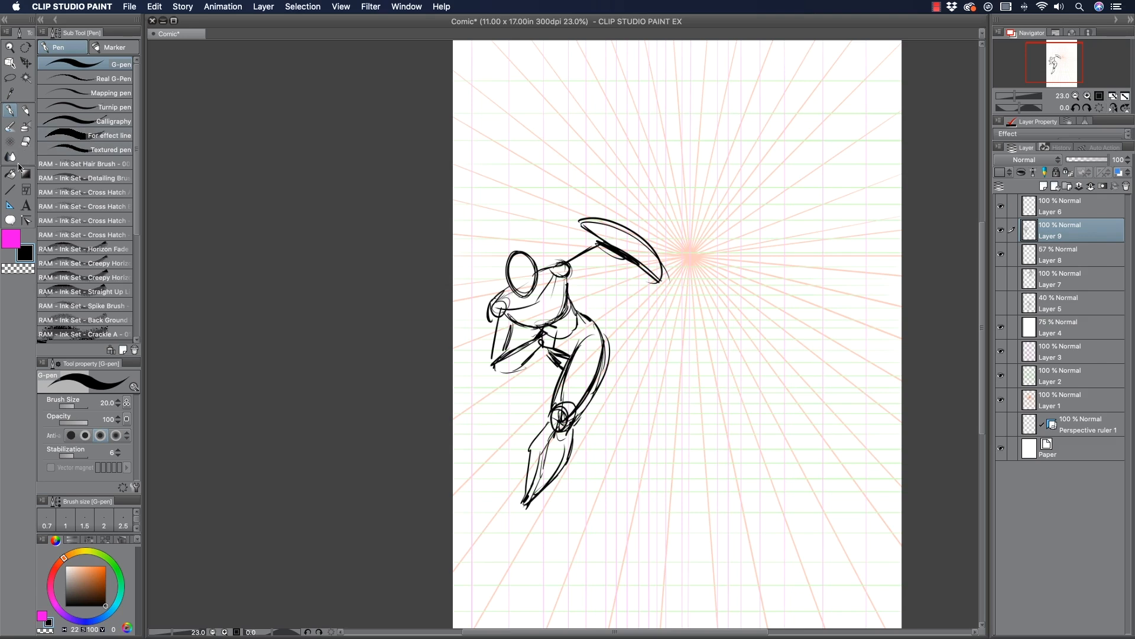
# Undo the extended leg back to the lasso selection, then redo the deletion of the old legs and the deselection.
pyautogui.press('super+z')
pyautogui.press('super+z')
pyautogui.press('super+z')
pyautogui.press('super+z')
pyautogui.press('super+z')
pyautogui.press('super+z')
pyautogui.press('super+z')
pyautogui.press('super+z')
pyautogui.press('super+z')
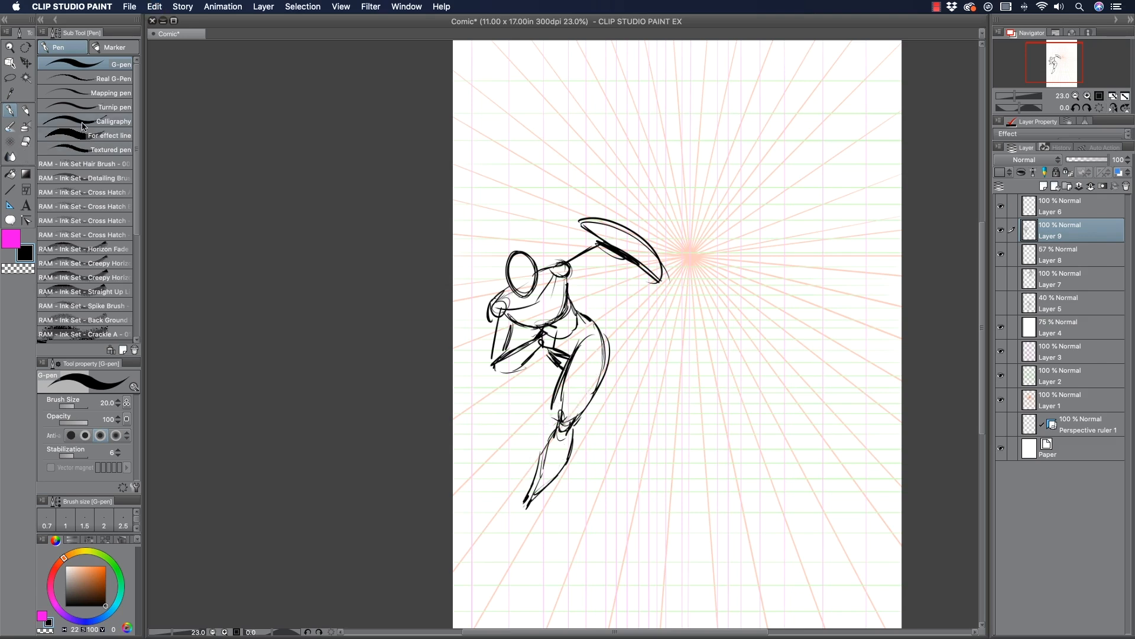
pyautogui.press('super+z')
pyautogui.press('super+z')
pyautogui.press('super+z')
pyautogui.press('super+z')
pyautogui.press('super+z')
pyautogui.press('super+z')
pyautogui.press('super+z')
pyautogui.press('super+z')
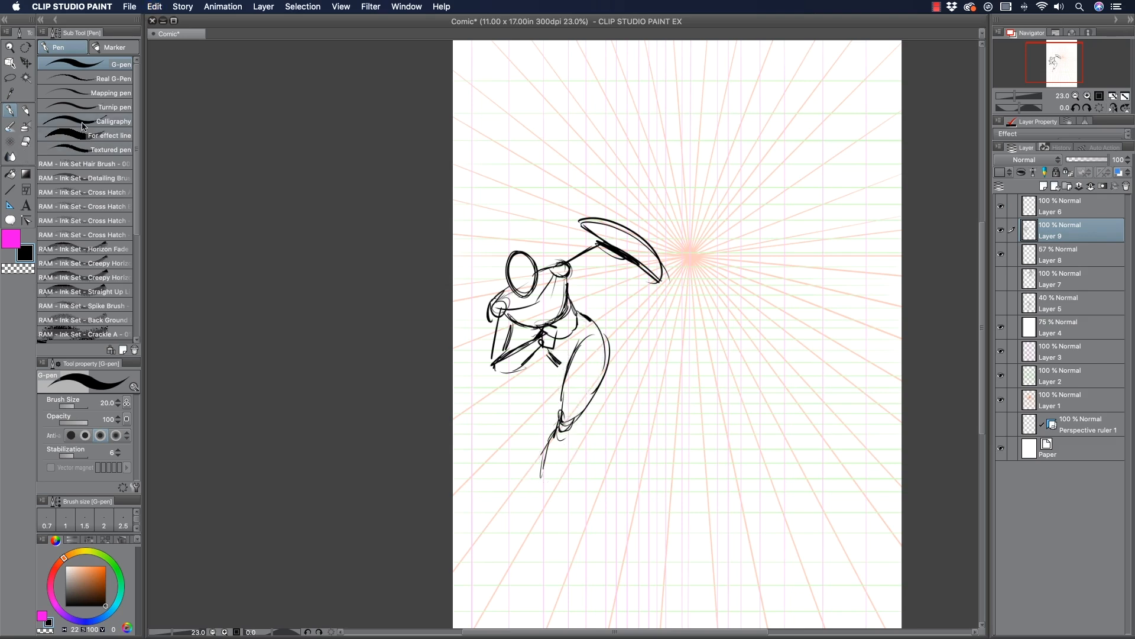
pyautogui.press('super+z')
pyautogui.press('super+z')
pyautogui.press('super+z')
pyautogui.press('super+z')
pyautogui.press('super+z')
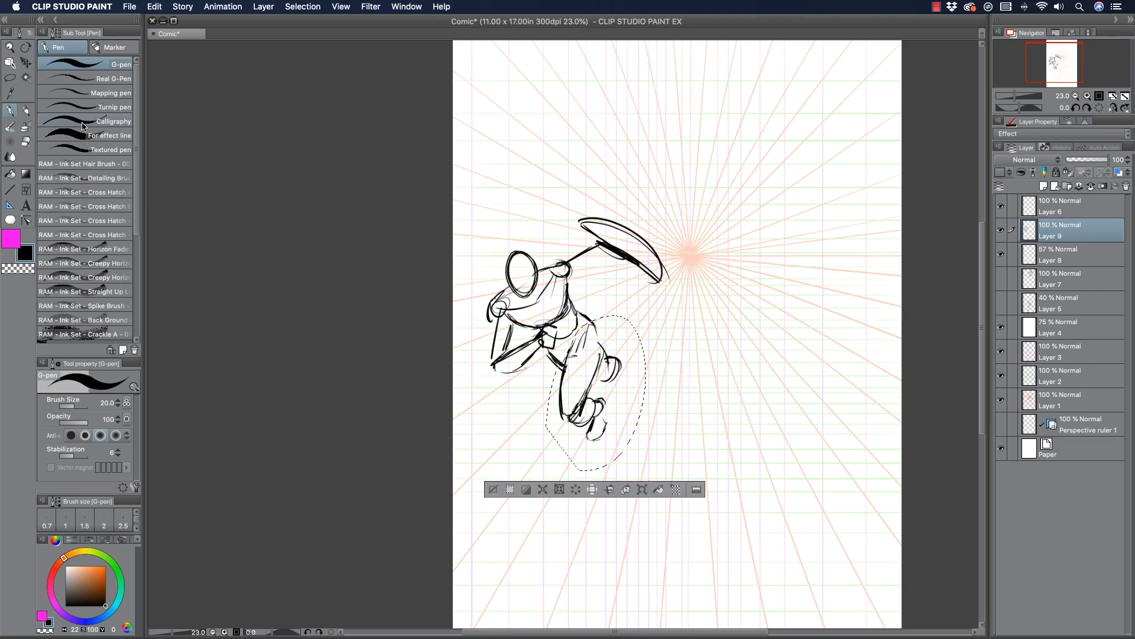
pyautogui.press('super+shift+z')
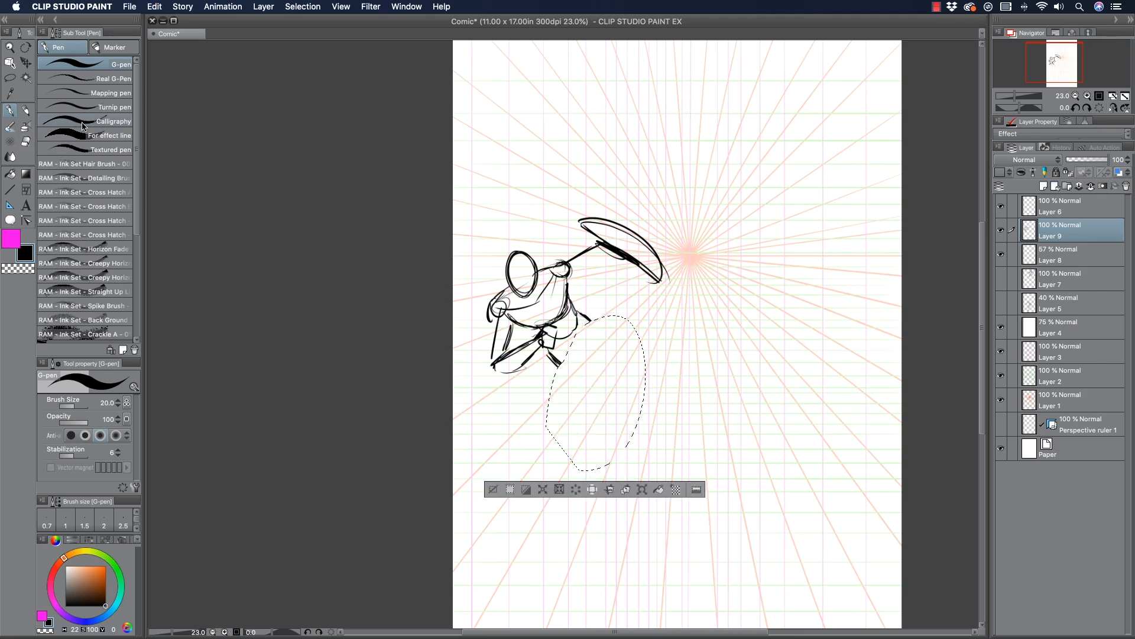
pyautogui.press('super+shift+z')
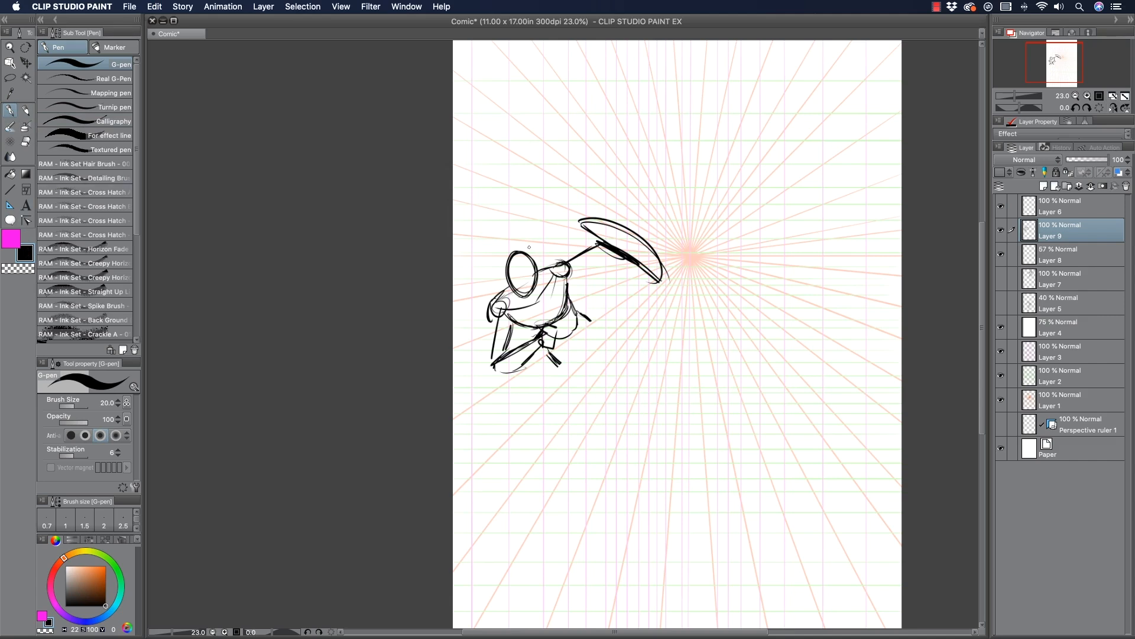
# Thicken the small figure's raised arm, add a fist at the forearm's end and sketch the pelvis lines below the waist.
pyautogui.moveTo(562, 262)
pyautogui.mouseDown()
pyautogui.moveTo(598, 242)
pyautogui.moveTo(566, 273)
pyautogui.moveTo(615, 264)
pyautogui.moveTo(655, 281)
pyautogui.moveTo(646, 292)
pyautogui.moveTo(658, 283)
pyautogui.mouseUp()
pyautogui.moveTo(559, 328); pyautogui.dragTo(576, 359)
pyautogui.moveTo(587, 317); pyautogui.dragTo(601, 330)
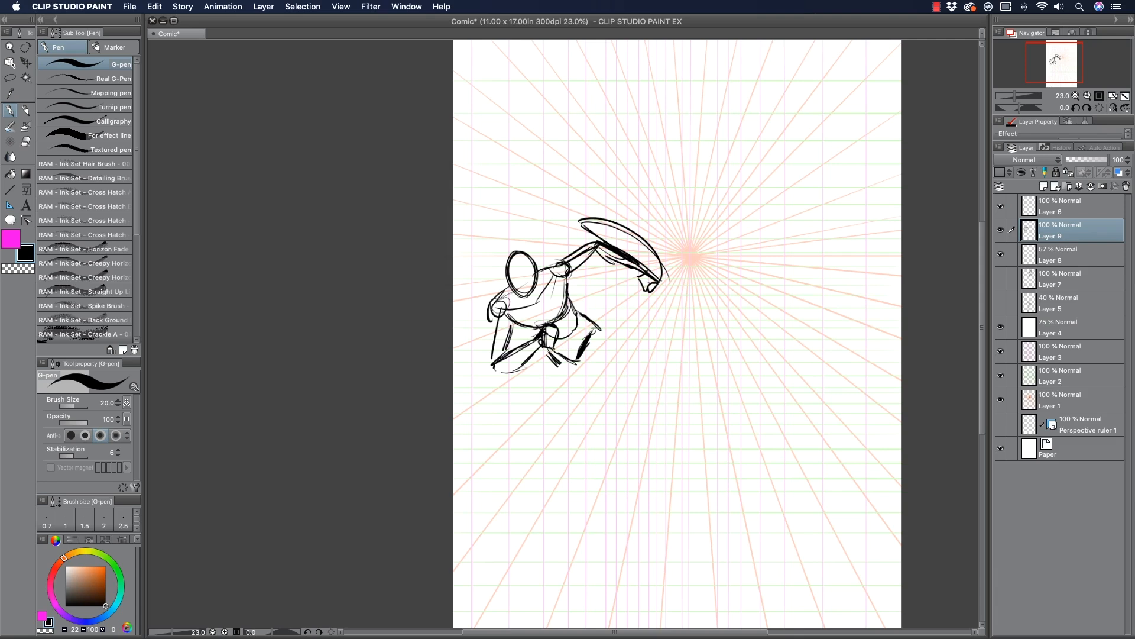
# Draw a centre line down the small figure's torso and sketch a tapering, foreshortened near thigh from the hip.
pyautogui.moveTo(529, 299); pyautogui.dragTo(573, 362)
pyautogui.moveTo(583, 341); pyautogui.dragTo(559, 397)
pyautogui.moveTo(580, 343)
pyautogui.mouseDown()
pyautogui.moveTo(559, 404)
pyautogui.moveTo(571, 358)
pyautogui.moveTo(606, 345)
pyautogui.moveTo(604, 384)
pyautogui.moveTo(569, 424)
pyautogui.mouseUp()
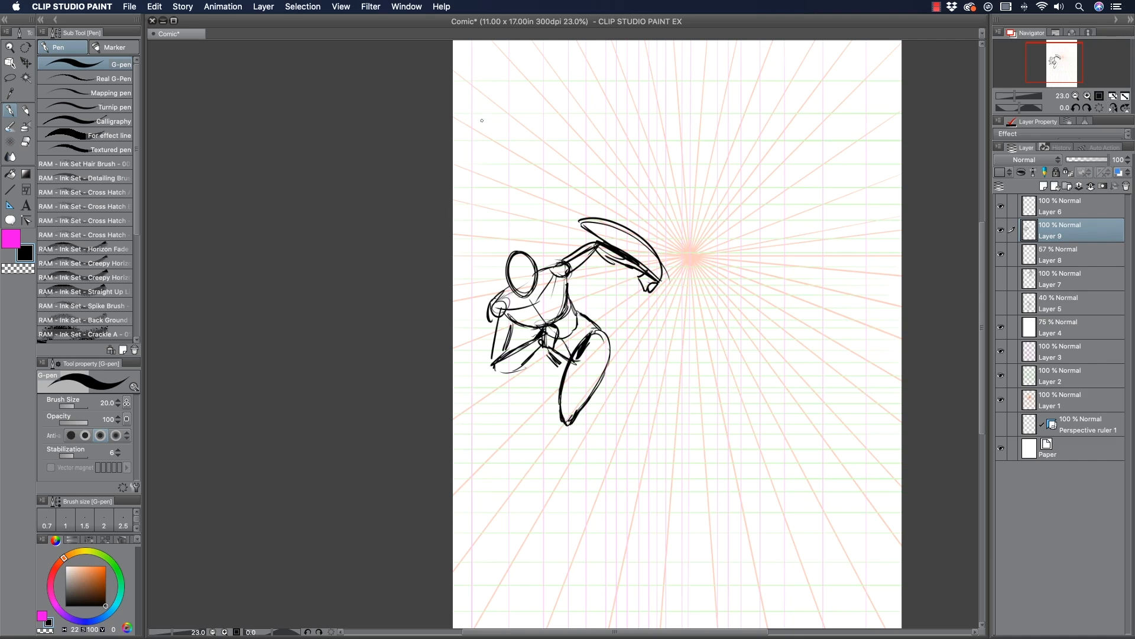
# Try to sketch the far leg behind the near thigh with a knee circle and a foot pointing backward.
pyautogui.moveTo(550, 351)
pyautogui.mouseDown()
pyautogui.moveTo(580, 384)
pyautogui.moveTo(599, 364)
pyautogui.moveTo(597, 375)
pyautogui.moveTo(583, 379)
pyautogui.moveTo(589, 364)
pyautogui.moveTo(612, 363)
pyautogui.moveTo(588, 382)
pyautogui.moveTo(625, 367)
pyautogui.moveTo(613, 360)
pyautogui.moveTo(625, 365)
pyautogui.moveTo(593, 382)
pyautogui.mouseUp()
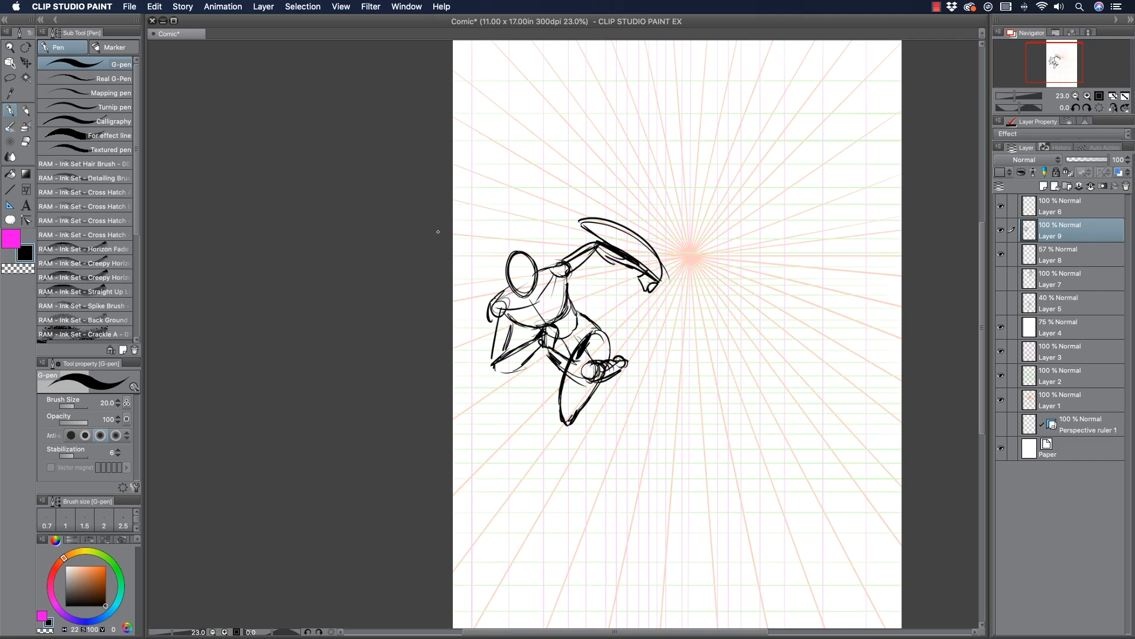
pyautogui.press('super+z')
pyautogui.press('super+z')
pyautogui.press('super+z')
pyautogui.press('super+z')
pyautogui.press('super+z')
pyautogui.press('super+z')
pyautogui.press('super+z')
pyautogui.press('super+z')
pyautogui.press('super+z')
pyautogui.press('super+z')
pyautogui.press('super+z')
pyautogui.press('super+z')
pyautogui.press('super+z')
pyautogui.press('super+z')
pyautogui.press('super+z')
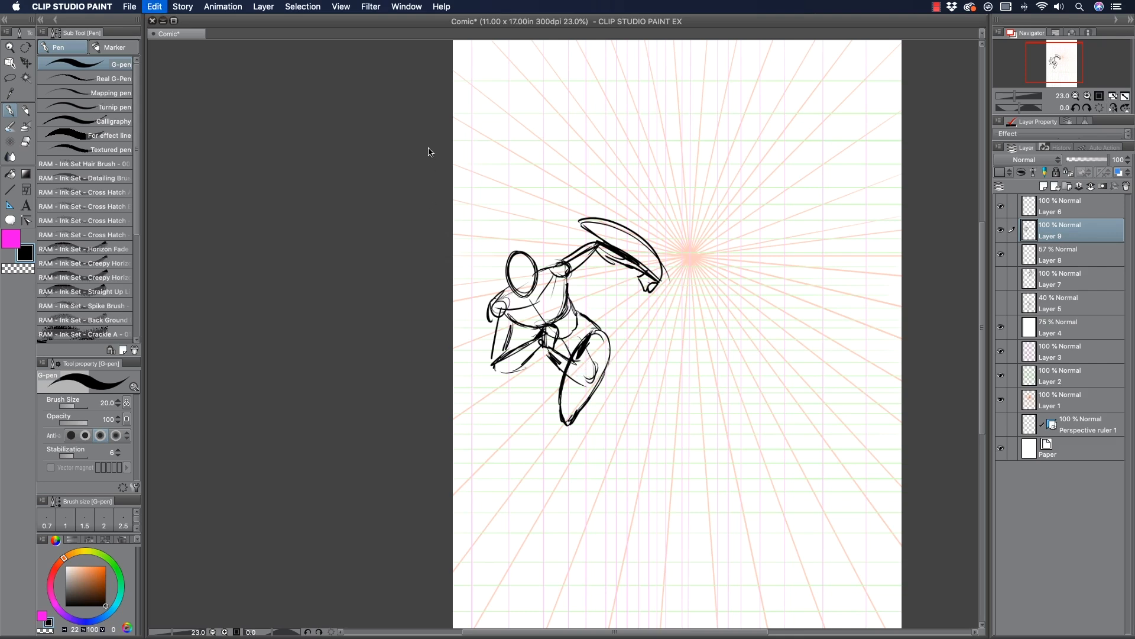
pyautogui.press('super+z')
# Sketch the far leg behind the near thigh with a small knee oval and a lower leg and foot hanging downward.
pyautogui.moveTo(541, 344)
pyautogui.mouseDown()
pyautogui.moveTo(560, 373)
pyautogui.moveTo(585, 379)
pyautogui.moveTo(579, 370)
pyautogui.moveTo(576, 384)
pyautogui.moveTo(581, 345)
pyautogui.moveTo(588, 388)
pyautogui.moveTo(595, 372)
pyautogui.moveTo(599, 381)
pyautogui.moveTo(617, 369)
pyautogui.moveTo(605, 405)
pyautogui.moveTo(618, 385)
pyautogui.mouseUp()
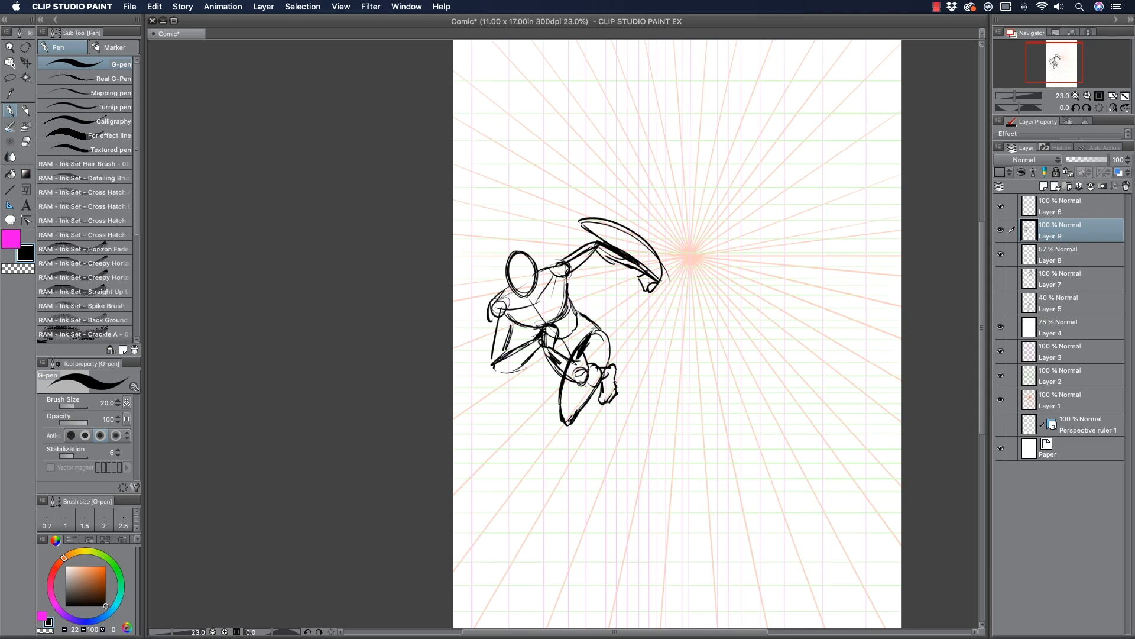
# Undo the strokes of the small figure's far knee, lower leg and foot behind the near thigh.
pyautogui.press('super+z')
pyautogui.press('super+z')
pyautogui.press('super+z')
pyautogui.press('super+z')
pyautogui.press('super+z')
pyautogui.press('super+z')
pyautogui.press('super+z')
pyautogui.press('super+z')
pyautogui.press('super+z')
pyautogui.press('super+z')
pyautogui.press('super+z')
pyautogui.press('super+z')
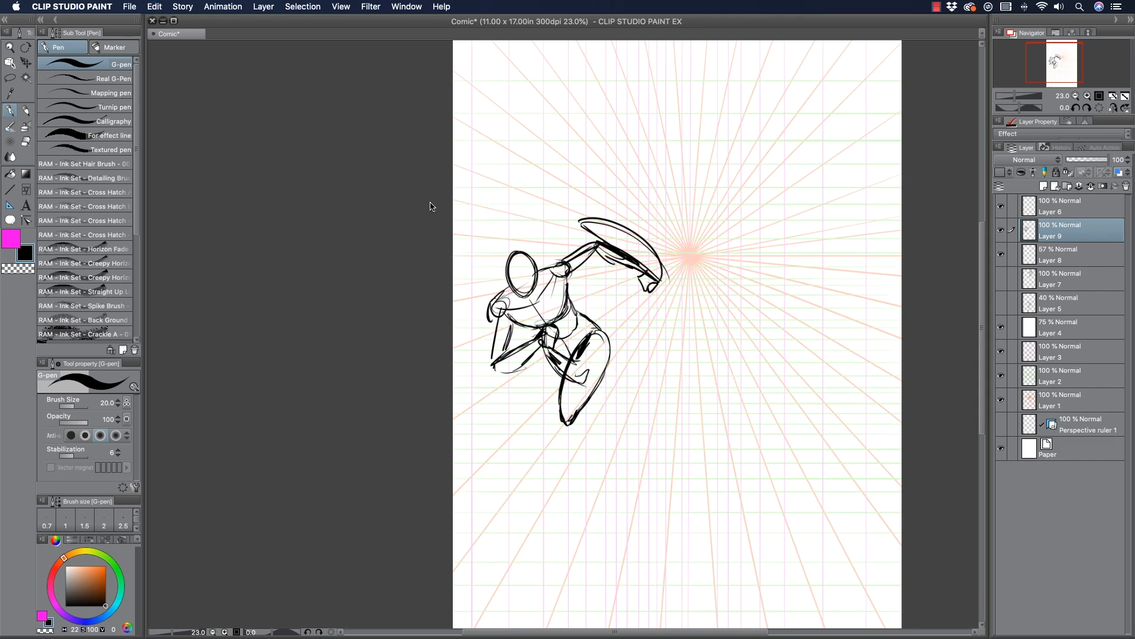
pyautogui.press('super+z')
pyautogui.press('super+z')
# Sketch the small figure's near knee and a long lower leg tapering down to the ankle.
pyautogui.moveTo(561, 414); pyautogui.dragTo(579, 408)
pyautogui.moveTo(565, 370); pyautogui.dragTo(546, 350)
pyautogui.moveTo(562, 417)
pyautogui.mouseDown()
pyautogui.moveTo(560, 433)
pyautogui.moveTo(579, 412)
pyautogui.mouseUp()
pyautogui.moveTo(579, 412)
pyautogui.mouseDown()
pyautogui.moveTo(561, 434)
pyautogui.moveTo(580, 453)
pyautogui.moveTo(567, 471)
pyautogui.moveTo(548, 470)
pyautogui.moveTo(542, 513)
pyautogui.mouseUp()
pyautogui.moveTo(570, 466); pyautogui.dragTo(548, 509)
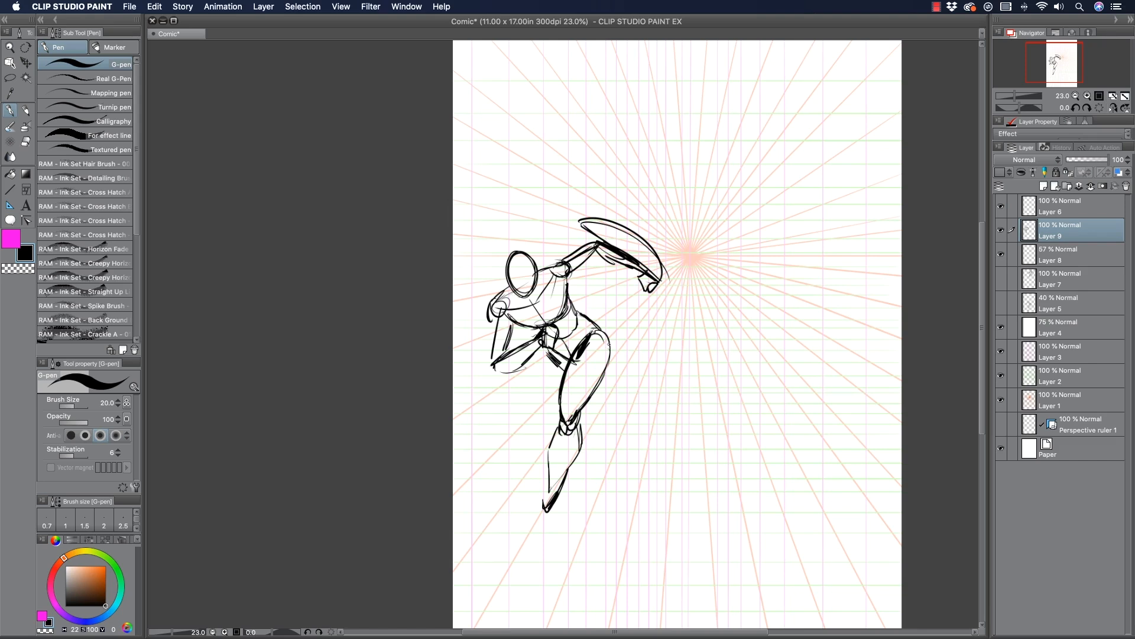
pyautogui.moveTo(622, 337)
pyautogui.mouseDown()
pyautogui.moveTo(628, 366)
pyautogui.moveTo(618, 355)
pyautogui.mouseUp()
pyautogui.press('super+z')
pyautogui.press('super+z')
pyautogui.press('super+z')
# Sketch a pointed near foot below the ankle and loose, curly hair around the small figure's head.
pyautogui.moveTo(538, 513)
pyautogui.mouseDown()
pyautogui.moveTo(524, 535)
pyautogui.moveTo(544, 549)
pyautogui.moveTo(545, 523)
pyautogui.moveTo(527, 554)
pyautogui.mouseUp()
pyautogui.moveTo(506, 274)
pyautogui.mouseDown()
pyautogui.moveTo(512, 229)
pyautogui.moveTo(504, 254)
pyautogui.moveTo(530, 230)
pyautogui.mouseUp()
pyautogui.moveTo(516, 239)
pyautogui.mouseDown()
pyautogui.moveTo(536, 226)
pyautogui.moveTo(557, 225)
pyautogui.moveTo(582, 266)
pyautogui.moveTo(602, 262)
pyautogui.moveTo(591, 279)
pyautogui.moveTo(523, 267)
pyautogui.mouseUp()
pyautogui.moveTo(529, 265)
pyautogui.mouseDown()
pyautogui.moveTo(547, 260)
pyautogui.moveTo(491, 277)
pyautogui.moveTo(531, 274)
pyautogui.moveTo(526, 296)
pyautogui.moveTo(565, 319)
pyautogui.moveTo(538, 331)
pyautogui.mouseUp()
# Try to strengthen the small figure's waist and hip contours and rough in the far thigh.
pyautogui.moveTo(567, 295); pyautogui.dragTo(569, 316)
pyautogui.moveTo(570, 291)
pyautogui.mouseDown()
pyautogui.moveTo(598, 329)
pyautogui.moveTo(602, 377)
pyautogui.moveTo(564, 373)
pyautogui.moveTo(590, 371)
pyautogui.moveTo(586, 382)
pyautogui.mouseUp()
pyautogui.moveTo(579, 379); pyautogui.dragTo(567, 372)
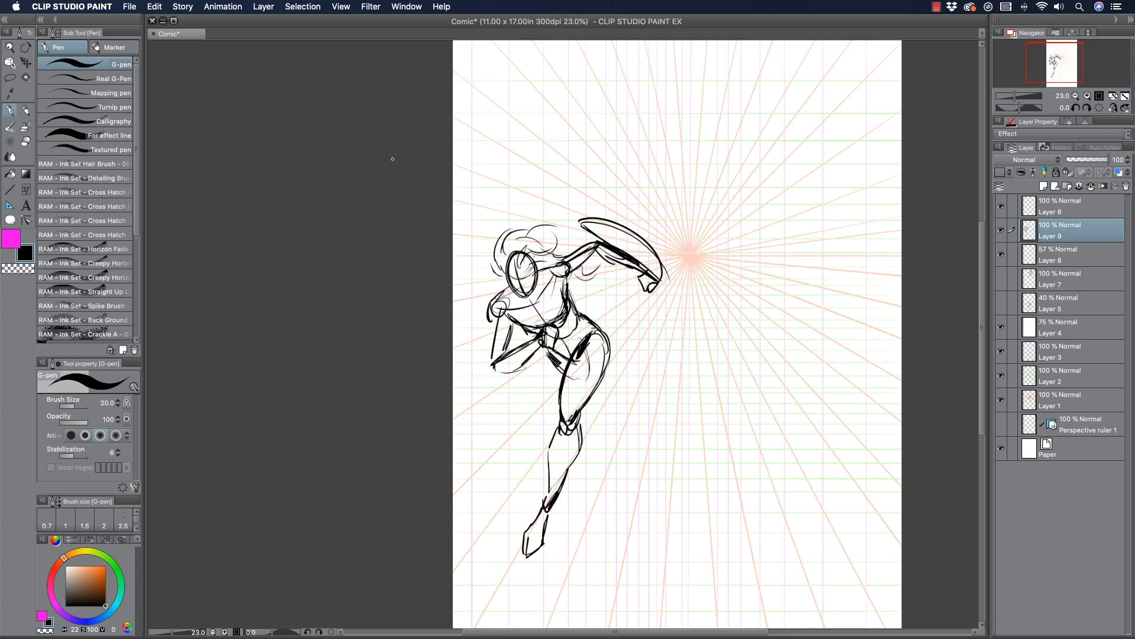
pyautogui.press('super+z')
pyautogui.press('super+z')
pyautogui.press('super+z')
pyautogui.press('super+z')
pyautogui.press('super+z')
# Thicken the near thigh's outer contour and sketch the far lower leg and foot kicking out behind it.
pyautogui.moveTo(581, 314)
pyautogui.mouseDown()
pyautogui.moveTo(607, 337)
pyautogui.moveTo(609, 361)
pyautogui.mouseUp()
pyautogui.moveTo(546, 357); pyautogui.dragTo(581, 394)
pyautogui.moveTo(609, 373)
pyautogui.mouseDown()
pyautogui.moveTo(603, 395)
pyautogui.moveTo(585, 397)
pyautogui.moveTo(613, 379)
pyautogui.moveTo(619, 354)
pyautogui.moveTo(628, 385)
pyautogui.moveTo(619, 353)
pyautogui.mouseUp()
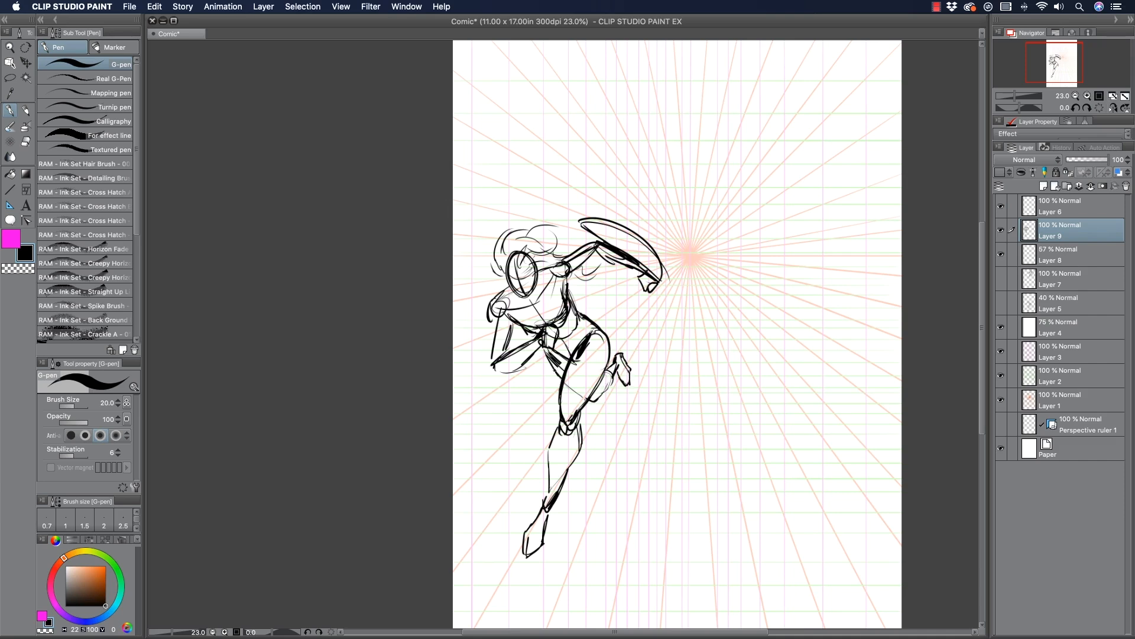
pyautogui.moveTo(610, 377); pyautogui.dragTo(600, 395)
# Toggle the visibility of the figure layers for comparison and leave the running hero on Layer 5 shown.
pyautogui.click(1001, 278)
pyautogui.click(1001, 278)
pyautogui.click(1001, 302)
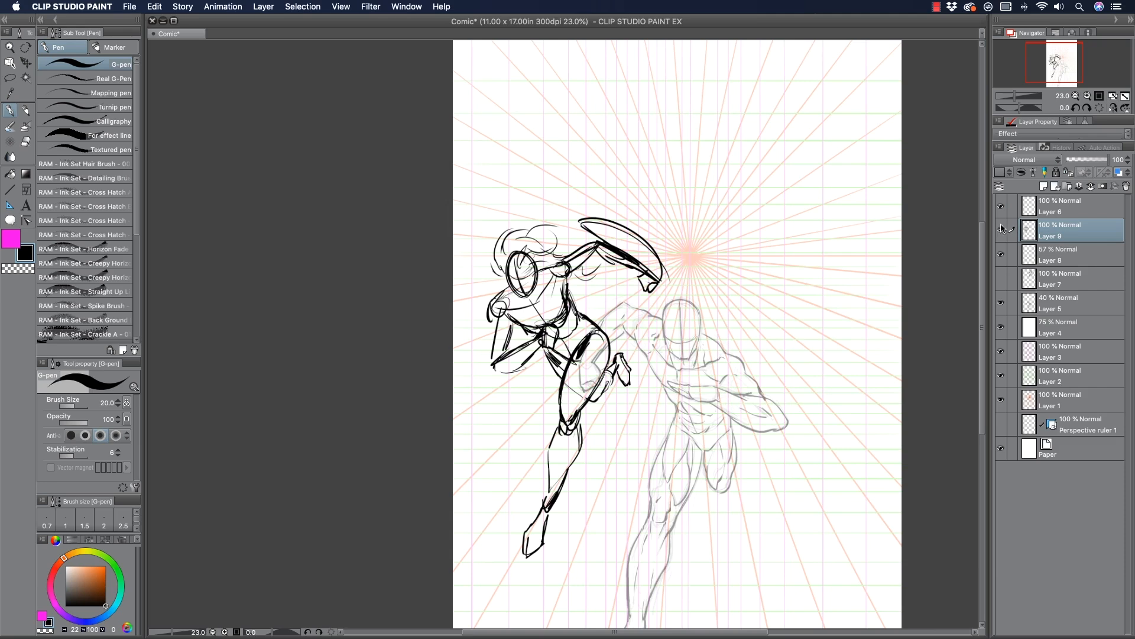
pyautogui.click(1001, 302)
pyautogui.click(1001, 303)
pyautogui.click(1001, 280)
pyautogui.click(1001, 230)
pyautogui.click(1001, 230)
# Move the small shield figure on Layer 9 upward, scale it to 90% and tilt it slightly counterclockwise.
pyautogui.click(25, 62)
pyautogui.moveTo(522, 315); pyautogui.dragTo(512, 281)
pyautogui.press('super+t')
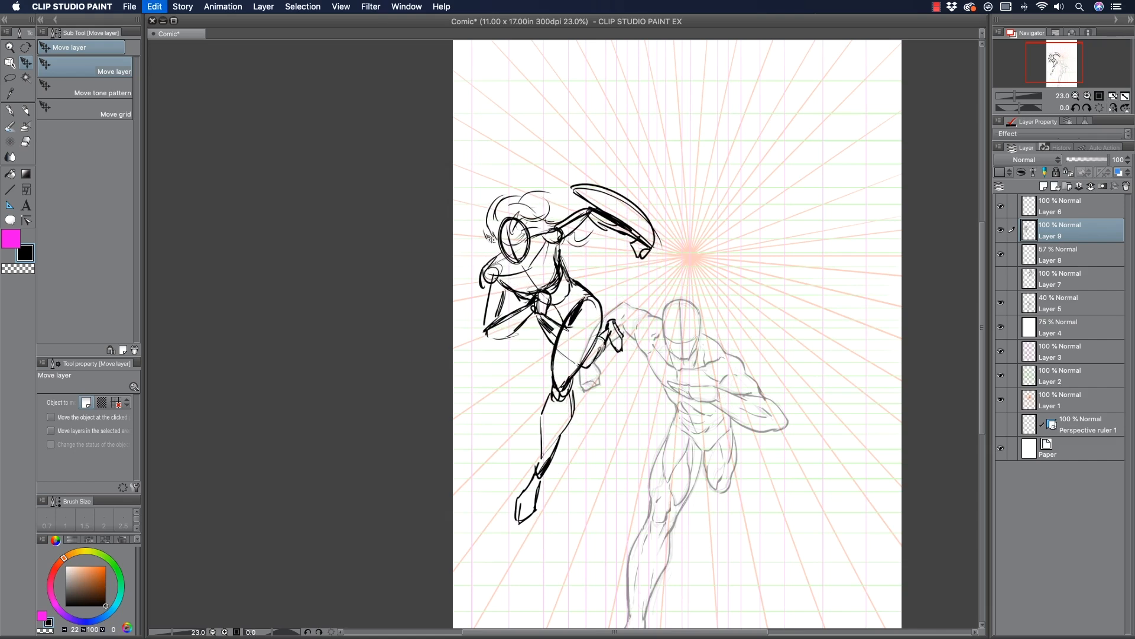
pyautogui.moveTo(482, 201)
pyautogui.mouseDown()
pyautogui.moveTo(516, 250)
pyautogui.moveTo(510, 243)
pyautogui.mouseUp()
pyautogui.moveTo(488, 200); pyautogui.dragTo(491, 206)
pyautogui.moveTo(528, 278); pyautogui.dragTo(529, 276)
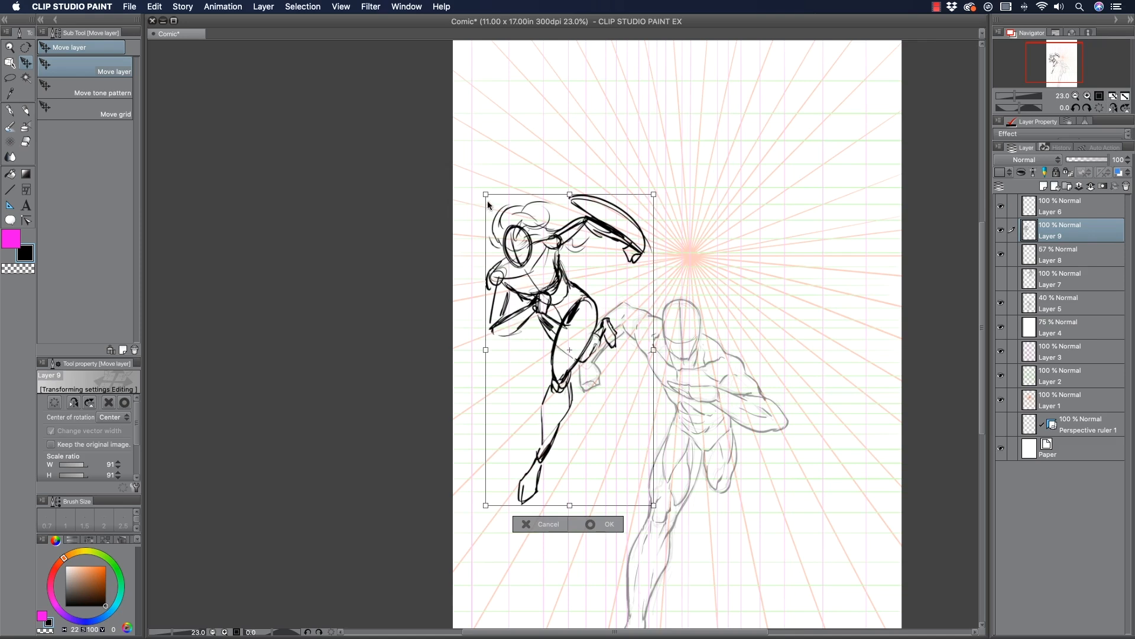
pyautogui.moveTo(473, 194)
pyautogui.mouseDown()
pyautogui.moveTo(458, 202)
pyautogui.moveTo(459, 190)
pyautogui.moveTo(484, 202)
pyautogui.mouseUp()
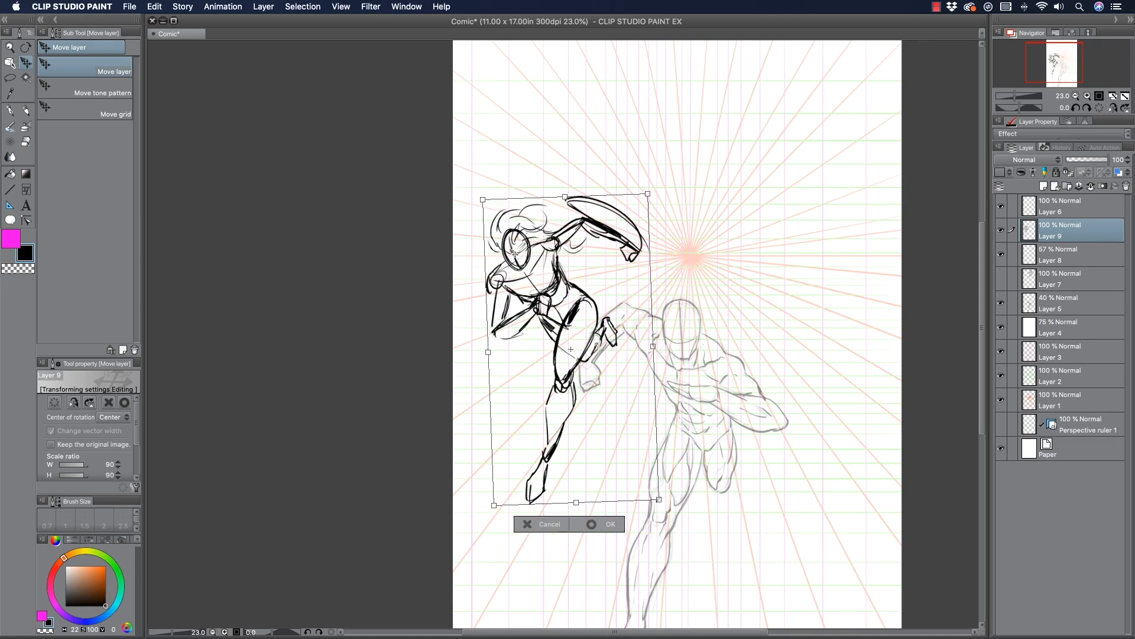
pyautogui.click(592, 526)
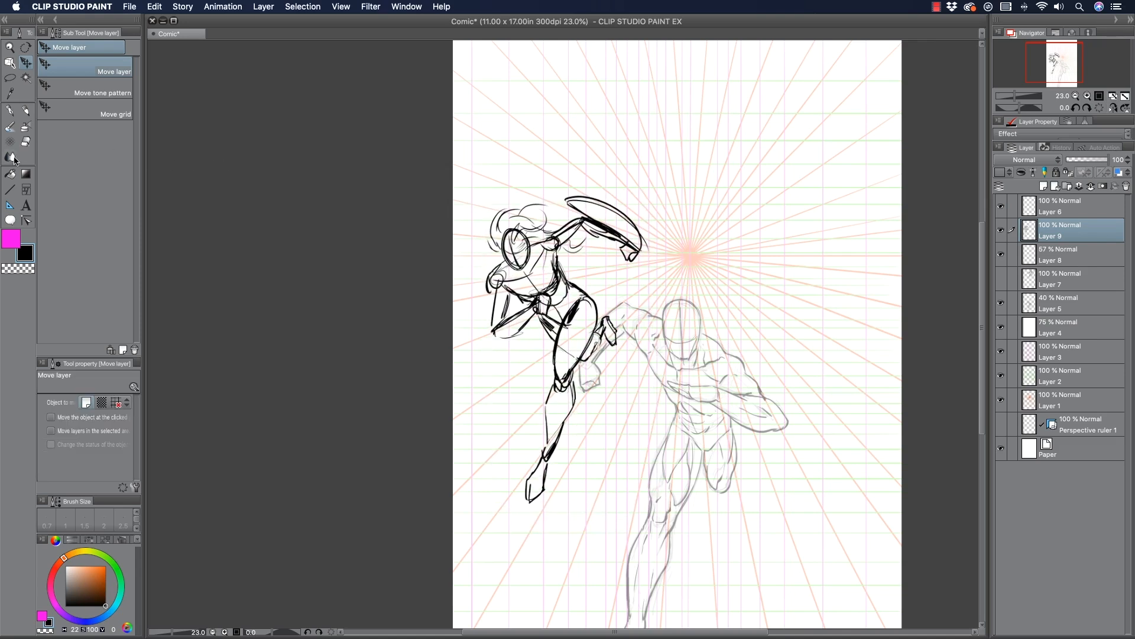
# Erase the small figure's far foot near the hero's fist with the transparent G-pen, raising the brush size to 40.
pyautogui.click(10, 110)
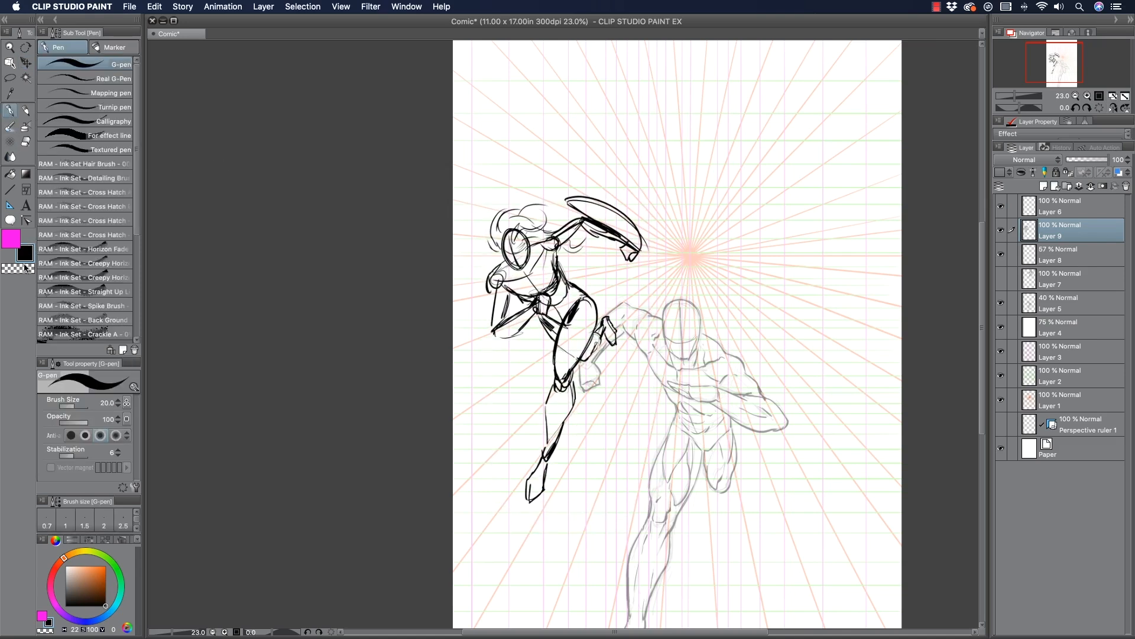
pyautogui.click(26, 268)
pyautogui.moveTo(611, 311)
pyautogui.mouseDown()
pyautogui.moveTo(598, 358)
pyautogui.moveTo(613, 351)
pyautogui.moveTo(618, 317)
pyautogui.mouseUp()
pyautogui.press(']')
pyautogui.press(']')
# Raise Layer 8 and Layer 5 to 100% opacity and show the upper leaping figure on Layer 7.
pyautogui.click(1045, 256)
pyautogui.moveTo(1091, 160); pyautogui.dragTo(1109, 161)
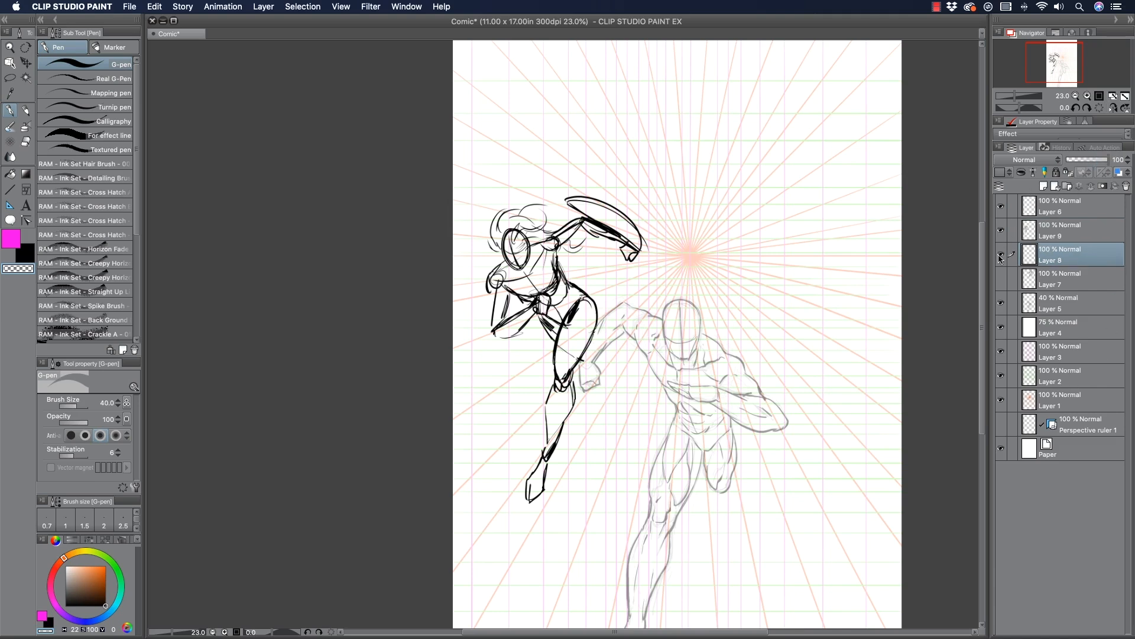
pyautogui.click(1001, 303)
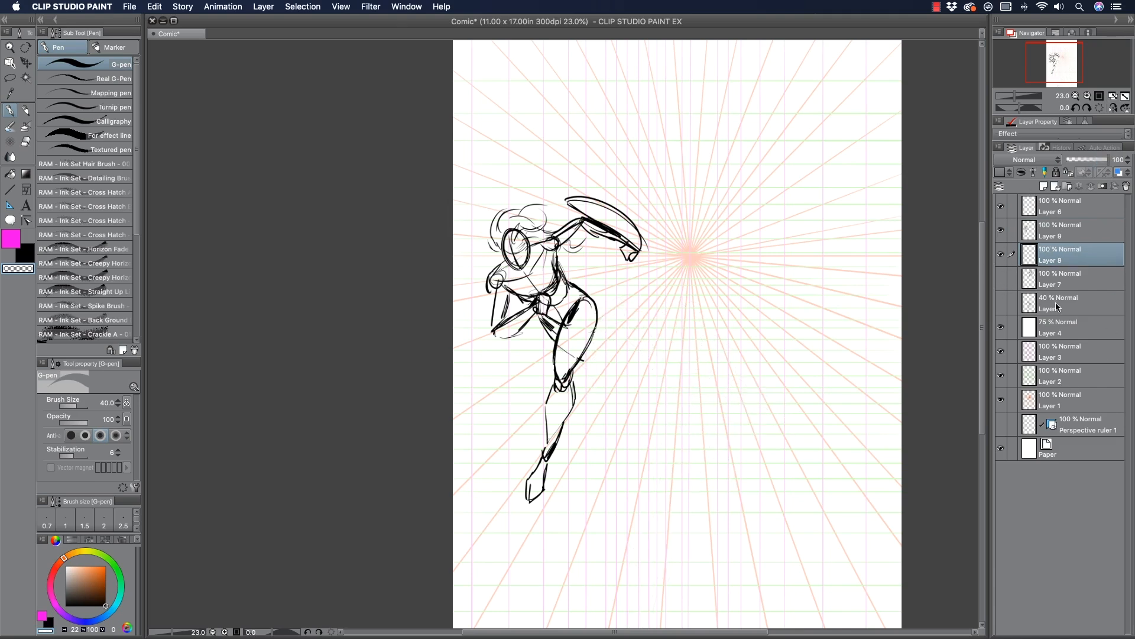
pyautogui.click(1018, 303)
pyautogui.click(1003, 303)
pyautogui.moveTo(1091, 160); pyautogui.dragTo(1134, 178)
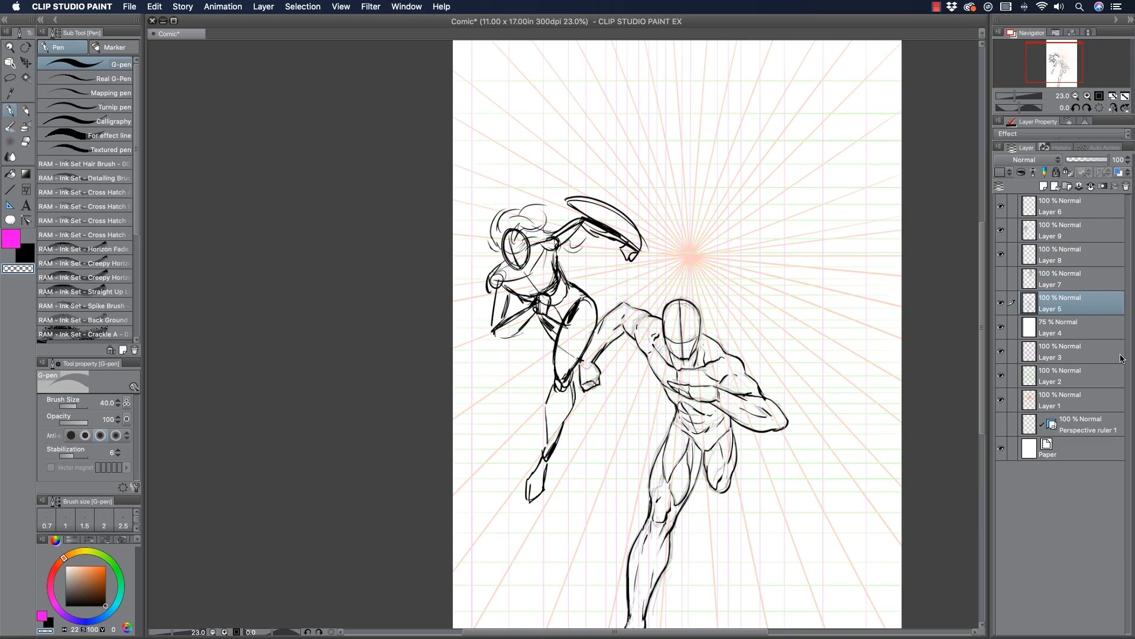
pyautogui.click(1001, 278)
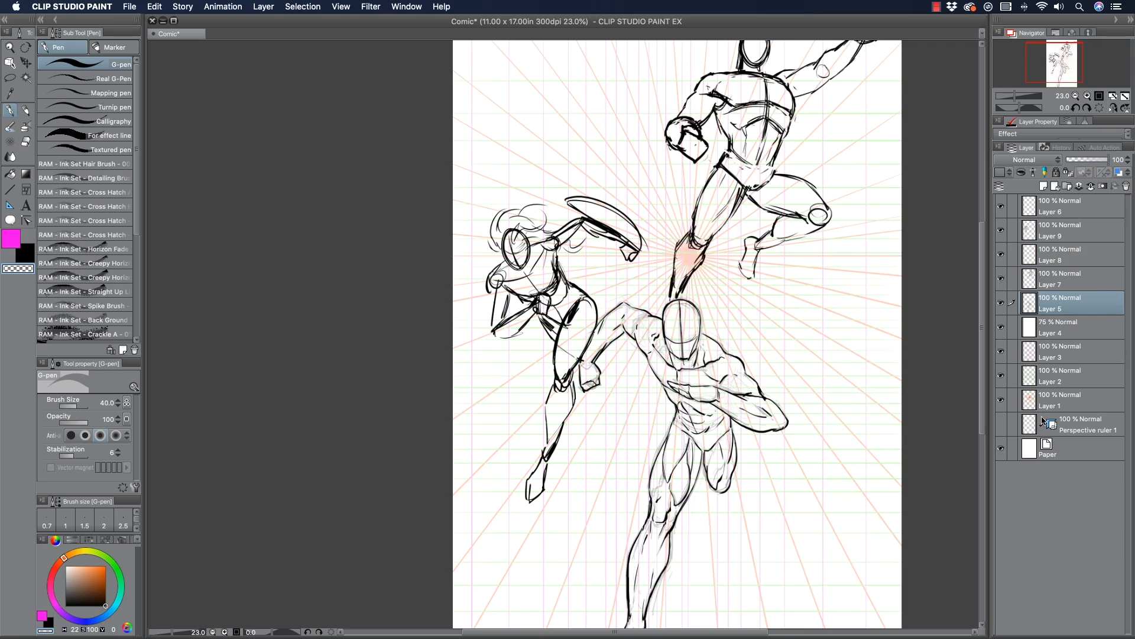
# Scale down the upper leaping figure on Layer 7 slightly and reposition it above the running hero.
pyautogui.click(1050, 278)
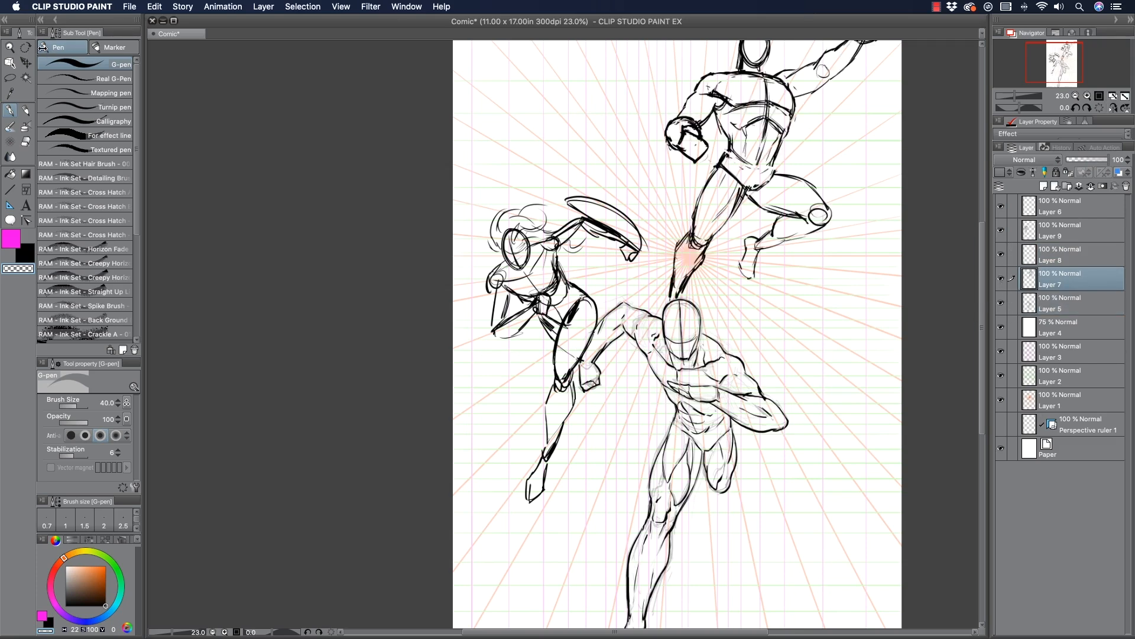
pyautogui.click(10, 48)
pyautogui.scroll(-3, 543, 198)
pyautogui.scroll(1, 543, 198)
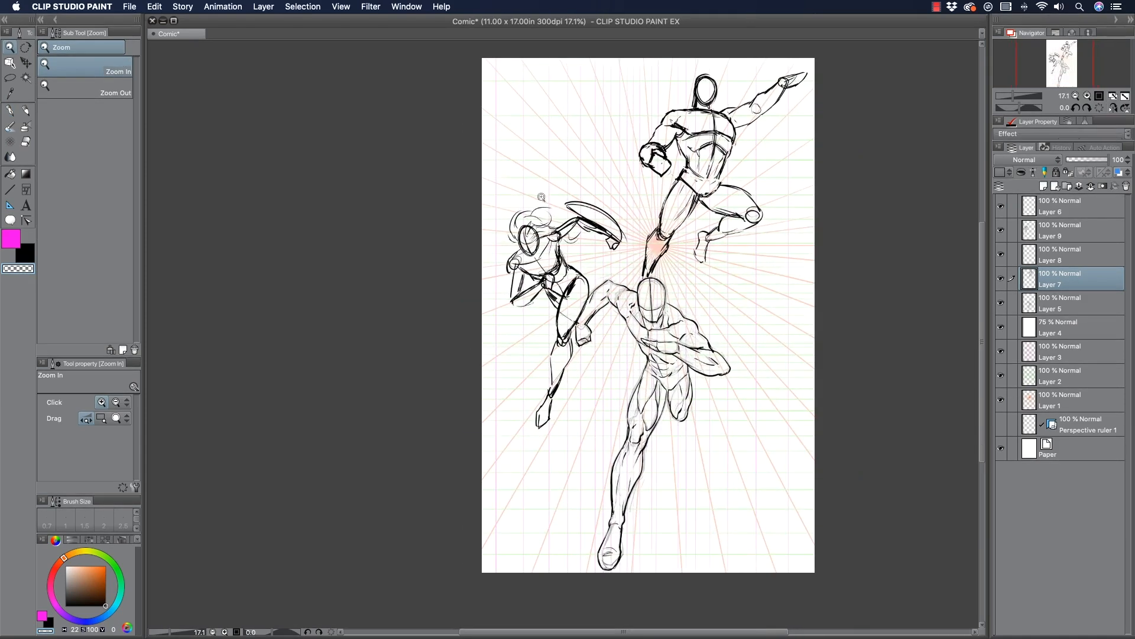
pyautogui.press('super+t')
pyautogui.moveTo(638, 73); pyautogui.dragTo(632, 100)
pyautogui.moveTo(676, 142); pyautogui.dragTo(668, 145)
pyautogui.press('Return')
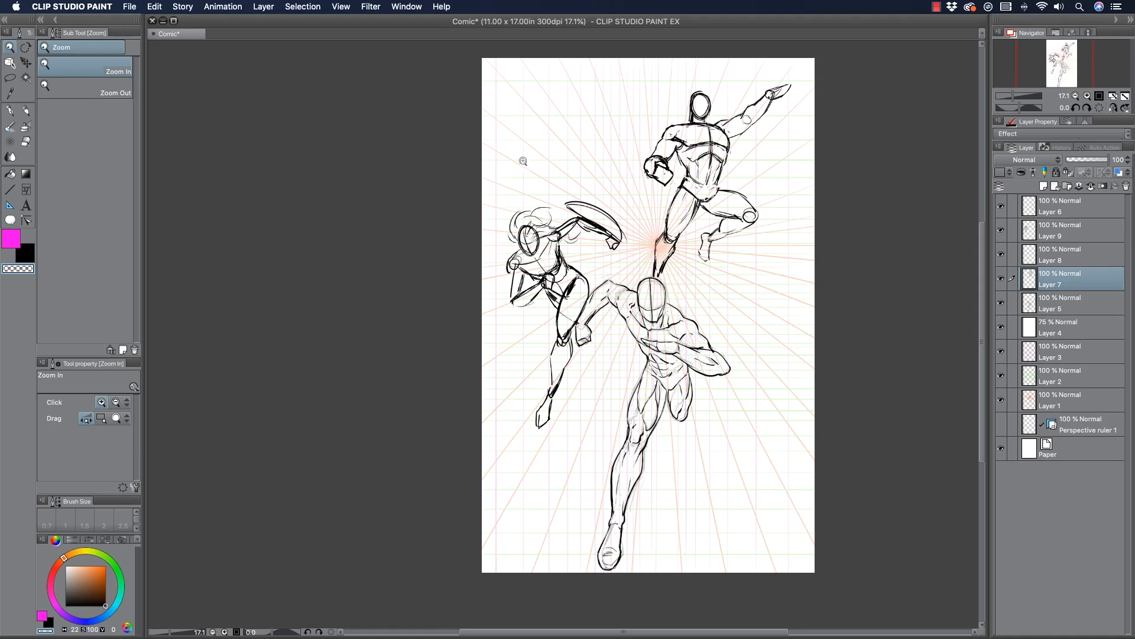
# Switch the G-pen back to black and add a new layer above Layer 7.
pyautogui.click(577, 222)
pyautogui.moveTo(517, 213); pyautogui.dragTo(483, 175)
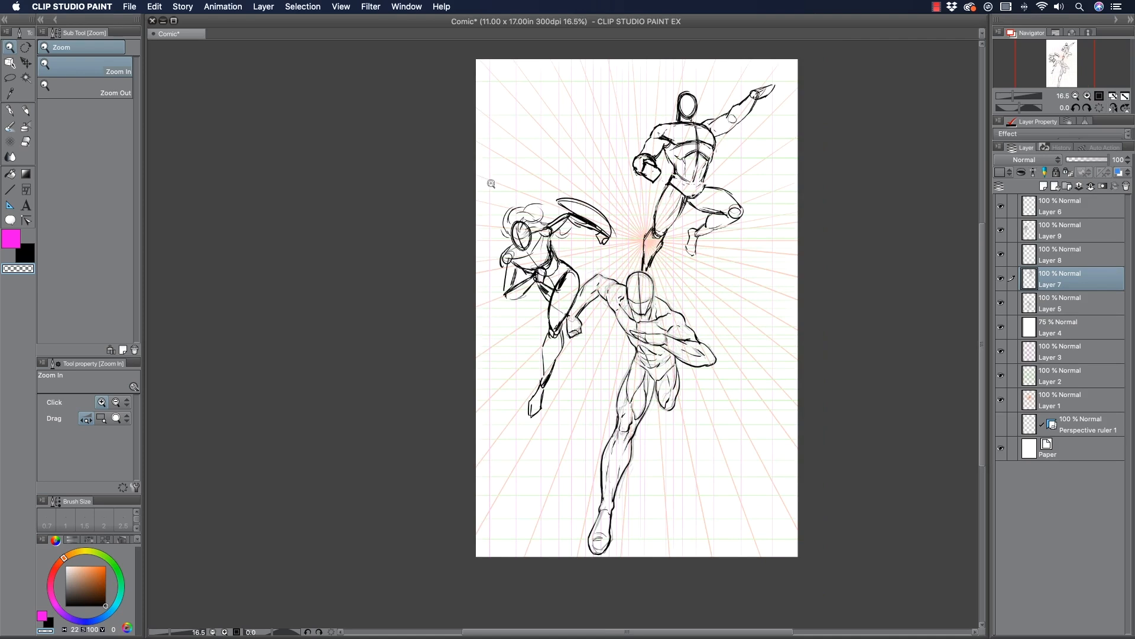
pyautogui.click(11, 108)
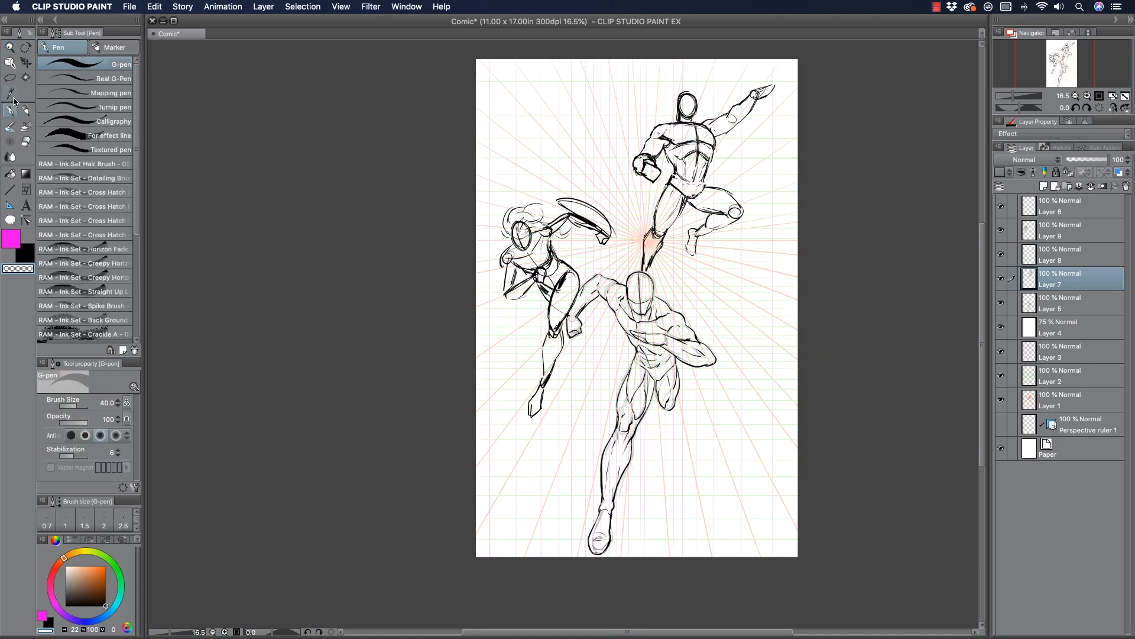
pyautogui.click(27, 251)
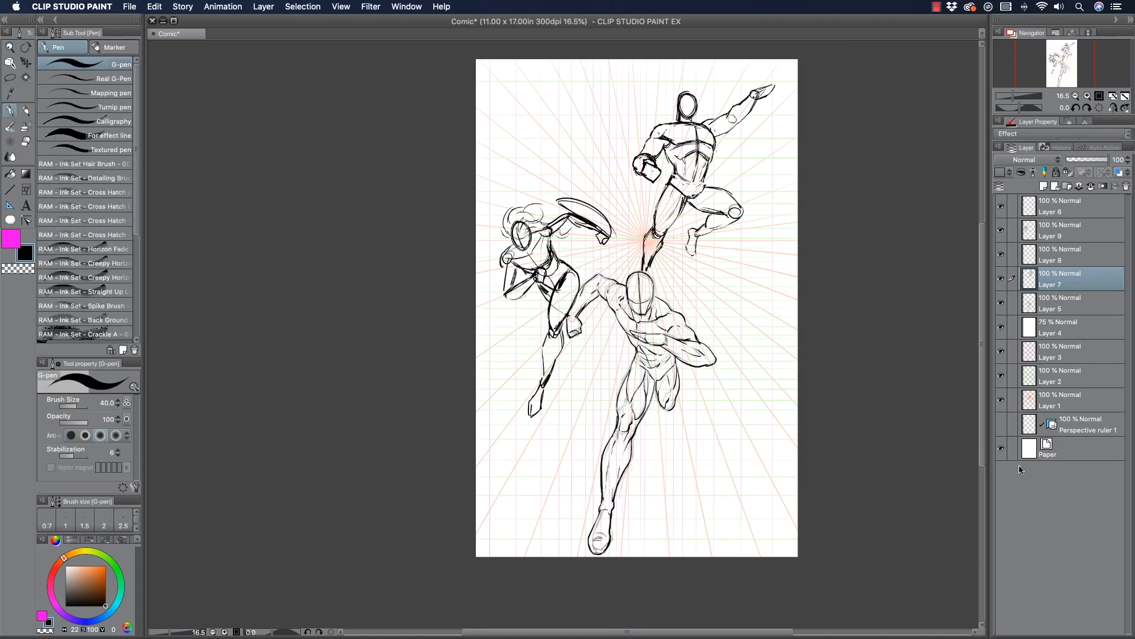
pyautogui.click(1044, 187)
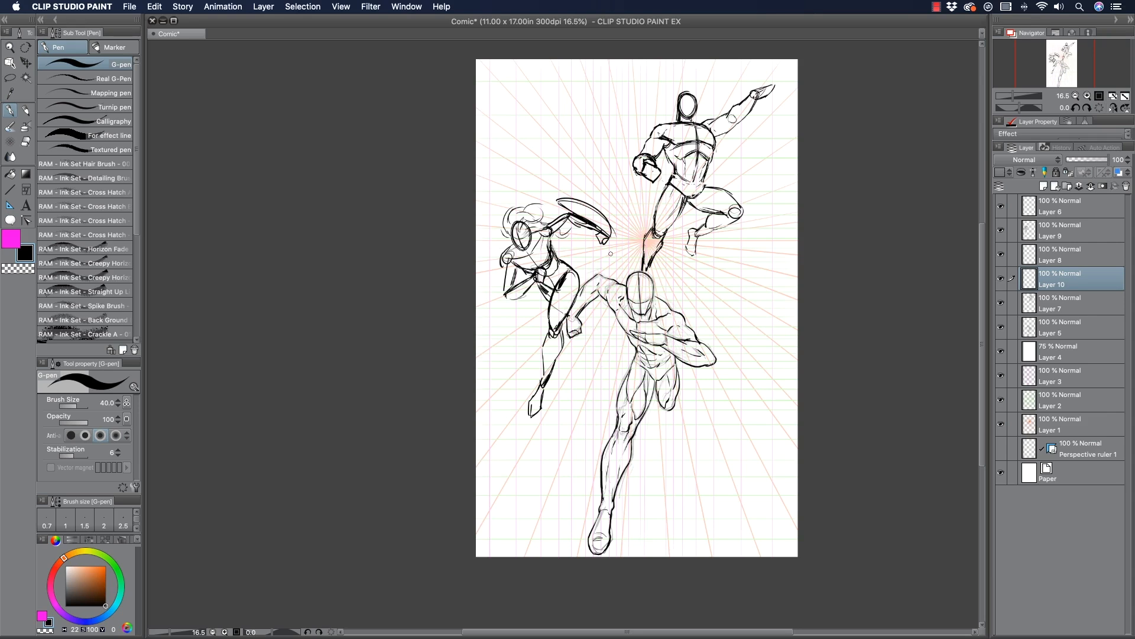
# Try sketching jagged, debris-like shapes along the page's lower left edge and clear them from the layer.
pyautogui.moveTo(475, 421)
pyautogui.mouseDown()
pyautogui.moveTo(500, 430)
pyautogui.moveTo(498, 456)
pyautogui.moveTo(527, 500)
pyautogui.moveTo(515, 520)
pyautogui.mouseUp()
pyautogui.moveTo(479, 393)
pyautogui.mouseDown()
pyautogui.moveTo(476, 425)
pyautogui.moveTo(482, 397)
pyautogui.moveTo(508, 449)
pyautogui.moveTo(534, 430)
pyautogui.mouseUp()
pyautogui.moveTo(545, 422); pyautogui.dragTo(519, 473)
pyautogui.moveTo(487, 427); pyautogui.dragTo(482, 365)
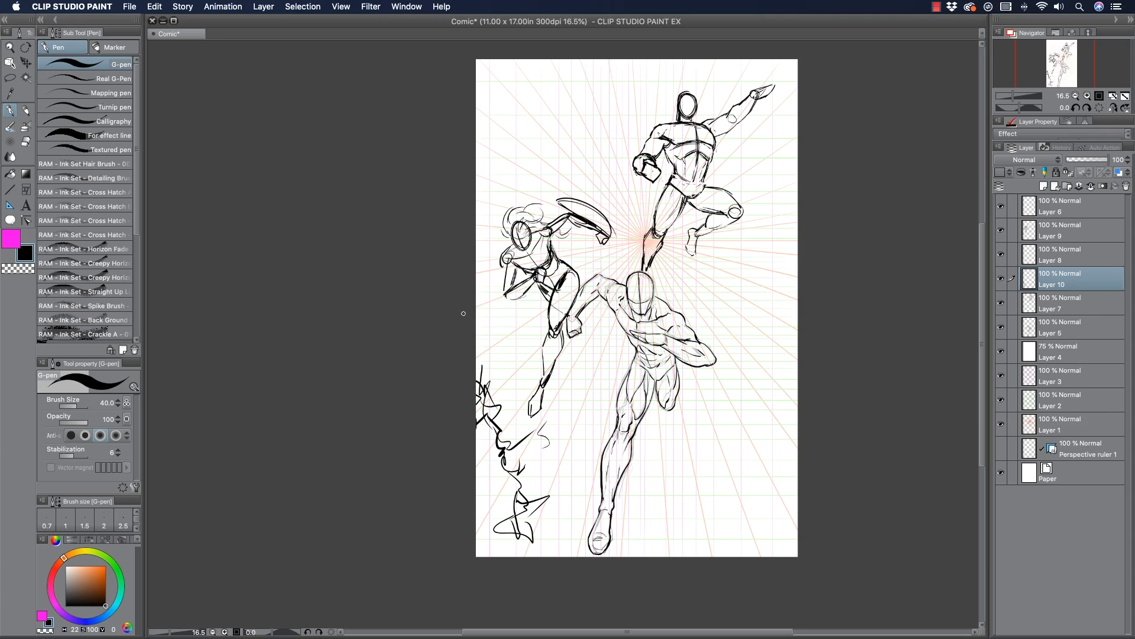
pyautogui.press('Delete')
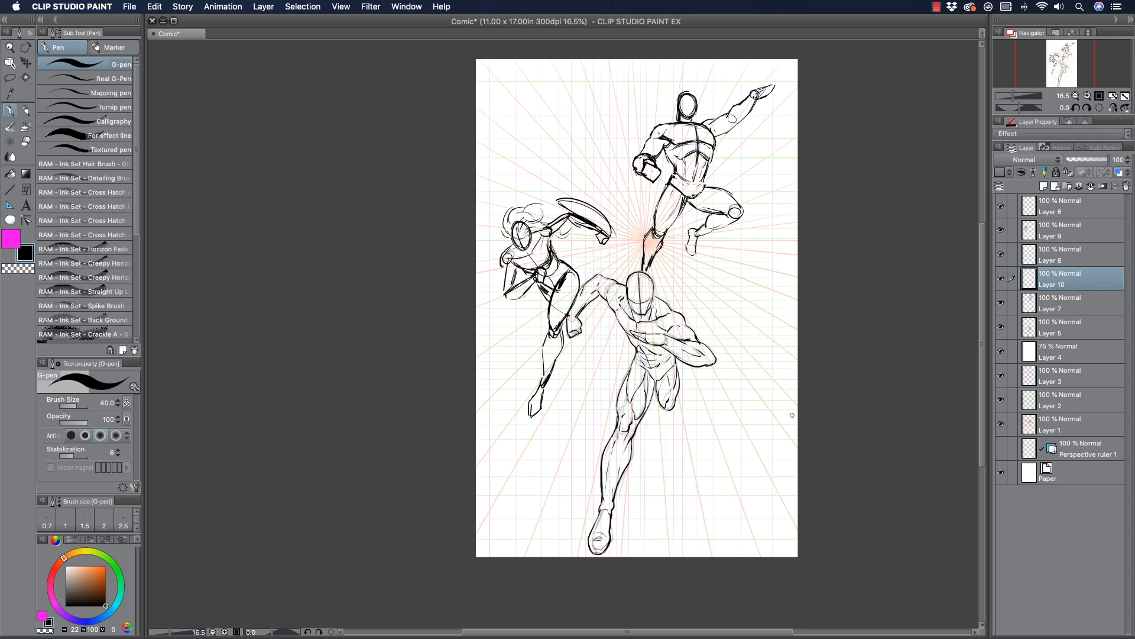
# Try sketching a boxy car in perspective beside the hero at the page's right edge and clear it.
pyautogui.moveTo(749, 282)
pyautogui.mouseDown()
pyautogui.moveTo(765, 274)
pyautogui.moveTo(795, 307)
pyautogui.moveTo(748, 308)
pyautogui.moveTo(708, 274)
pyautogui.moveTo(710, 283)
pyautogui.moveTo(761, 260)
pyautogui.moveTo(797, 277)
pyautogui.mouseUp()
pyautogui.moveTo(729, 249)
pyautogui.mouseDown()
pyautogui.moveTo(753, 259)
pyautogui.moveTo(753, 273)
pyautogui.moveTo(781, 259)
pyautogui.mouseUp()
pyautogui.moveTo(781, 260)
pyautogui.mouseDown()
pyautogui.moveTo(788, 272)
pyautogui.moveTo(747, 273)
pyautogui.mouseUp()
pyautogui.moveTo(782, 258)
pyautogui.mouseDown()
pyautogui.moveTo(744, 253)
pyautogui.moveTo(726, 265)
pyautogui.moveTo(771, 254)
pyautogui.moveTo(753, 275)
pyautogui.moveTo(707, 264)
pyautogui.moveTo(731, 291)
pyautogui.moveTo(751, 282)
pyautogui.mouseUp()
pyautogui.moveTo(751, 282)
pyautogui.mouseDown()
pyautogui.moveTo(793, 281)
pyautogui.moveTo(740, 306)
pyautogui.moveTo(746, 296)
pyautogui.moveTo(713, 299)
pyautogui.moveTo(735, 256)
pyautogui.mouseUp()
pyautogui.moveTo(729, 255); pyautogui.dragTo(790, 279)
pyautogui.moveTo(763, 308); pyautogui.dragTo(791, 311)
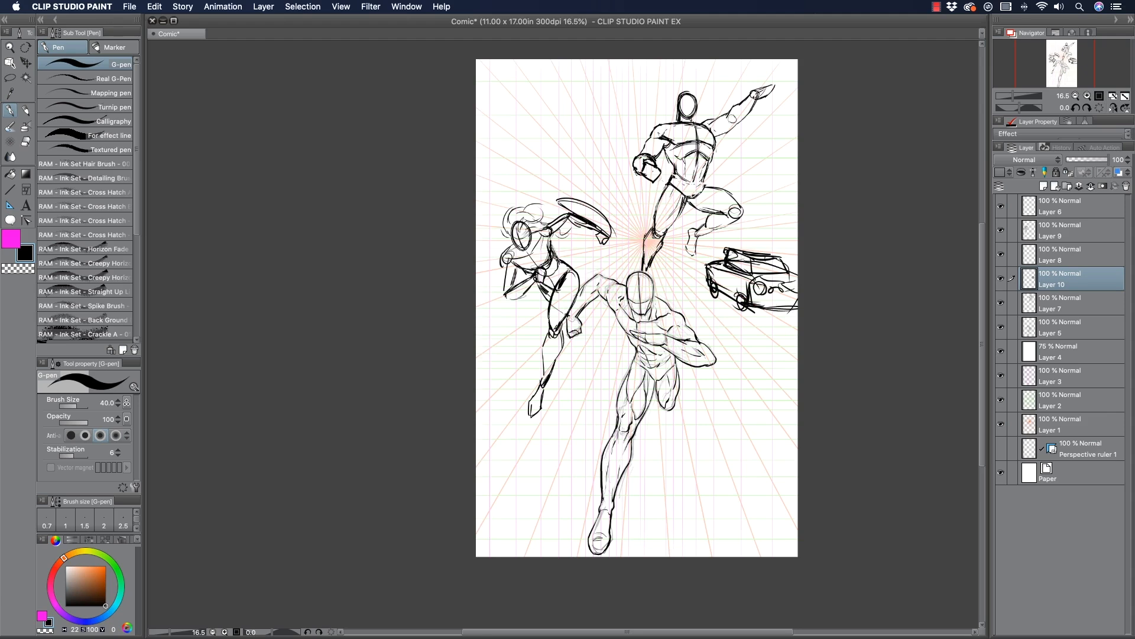
pyautogui.press('Delete')
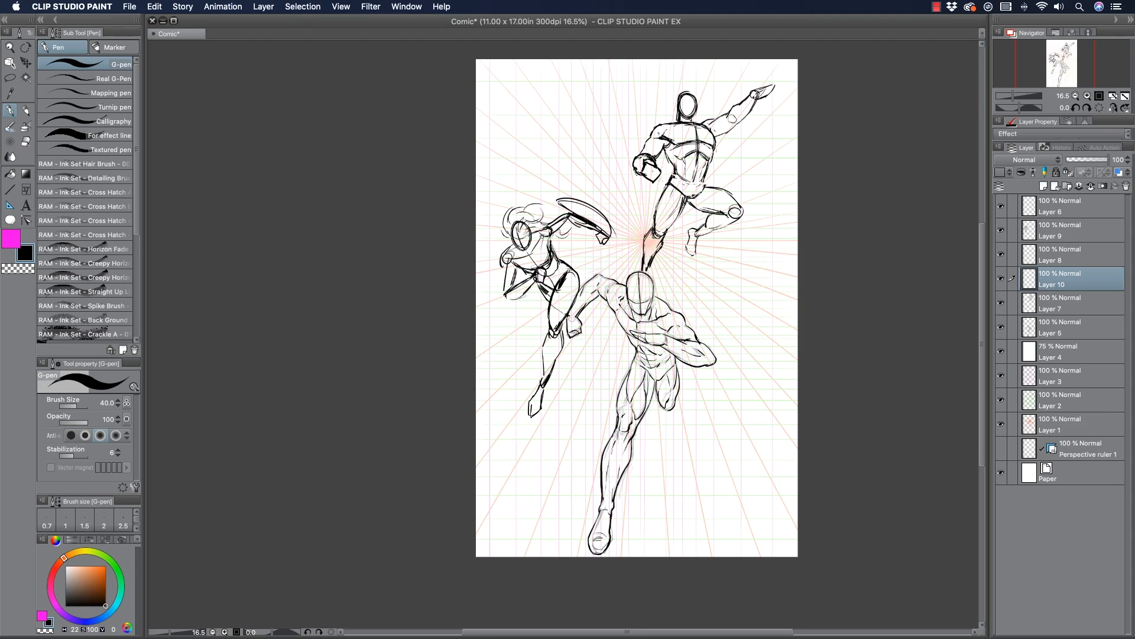
# Identify the shield figure's layer, Layer 9, and transform it to 99% scale, shifted slightly down and left.
pyautogui.click(1001, 303)
pyautogui.click(1002, 303)
pyautogui.click(1001, 327)
pyautogui.click(1001, 326)
pyautogui.click(1001, 230)
pyautogui.click(1002, 230)
pyautogui.click(1033, 238)
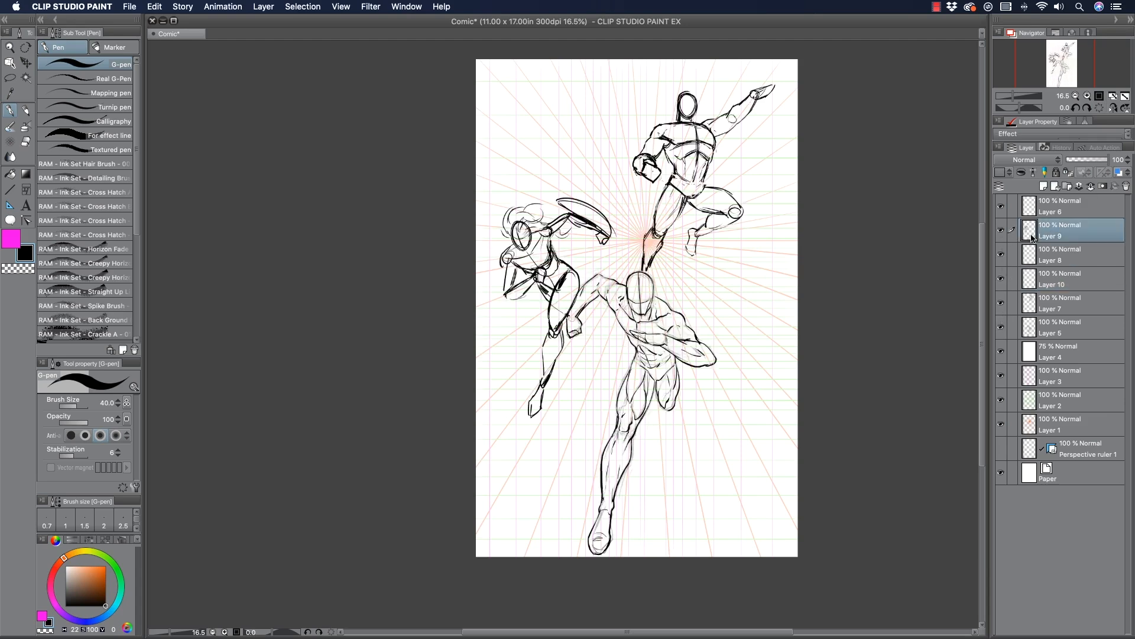
pyautogui.hotkey('ctrl', 't')
pyautogui.moveTo(524, 245); pyautogui.dragTo(520, 261)
pyautogui.moveTo(494, 210); pyautogui.dragTo(479, 215)
pyautogui.moveTo(521, 261); pyautogui.dragTo(520, 258)
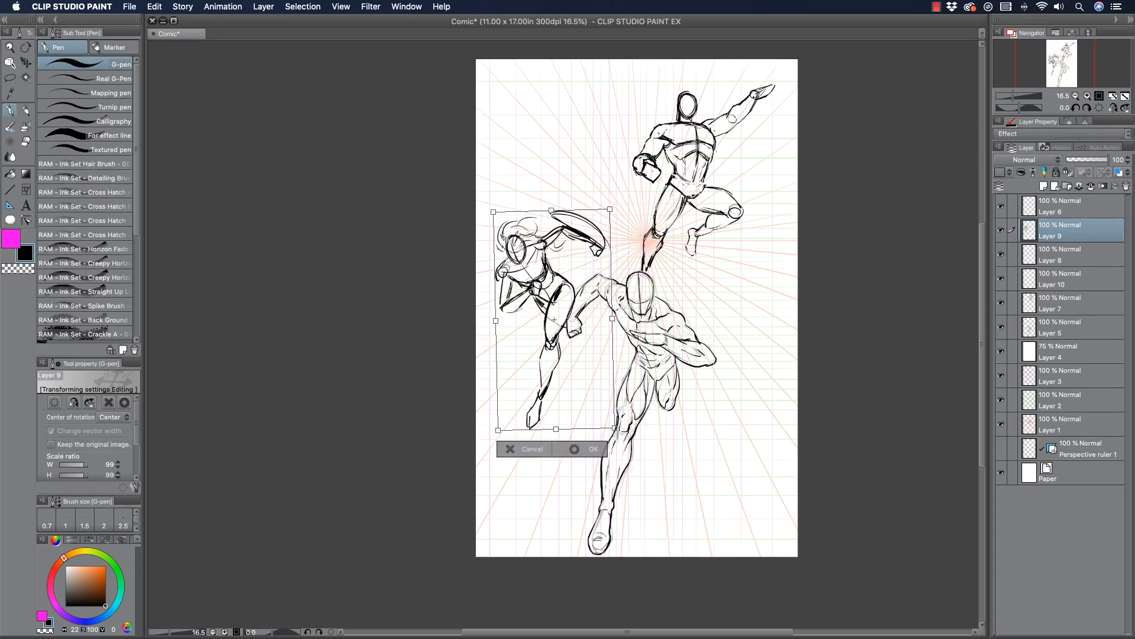
pyautogui.press('Return')
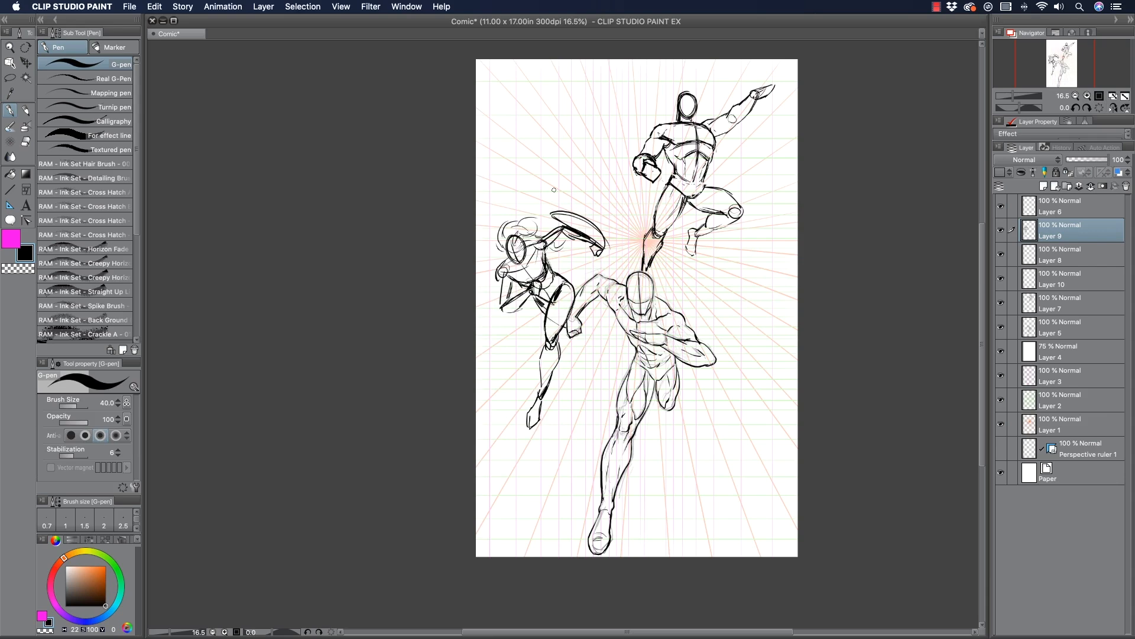
# Add a new layer above Layer 9 and sketch a small boxy torso with a centre line above the shield figure.
pyautogui.click(1044, 186)
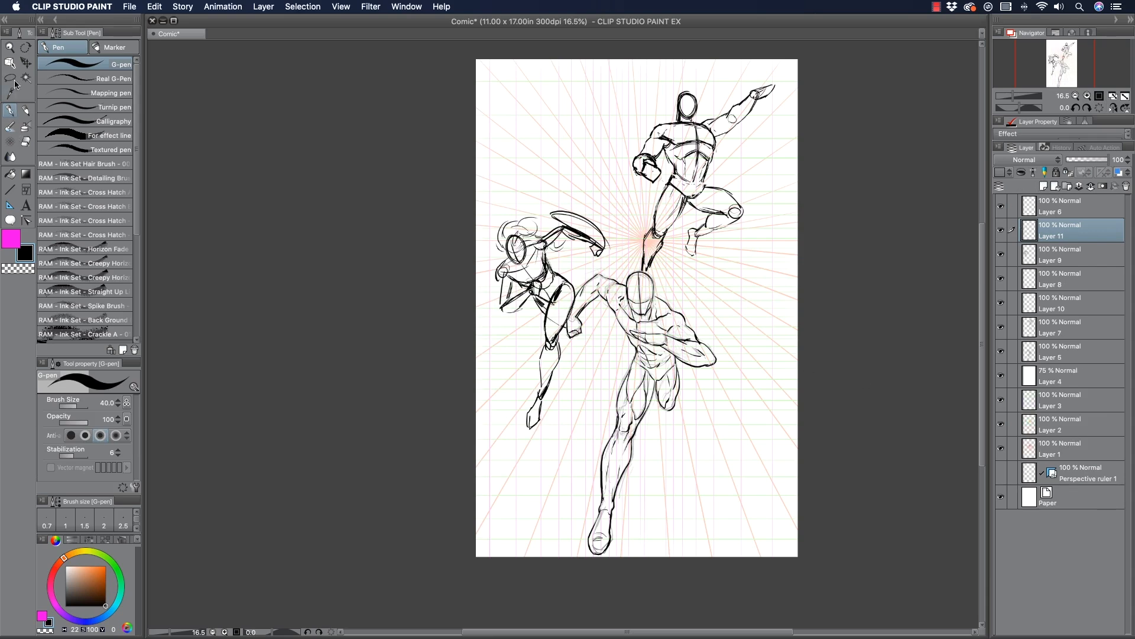
pyautogui.click(10, 47)
pyautogui.click(534, 175)
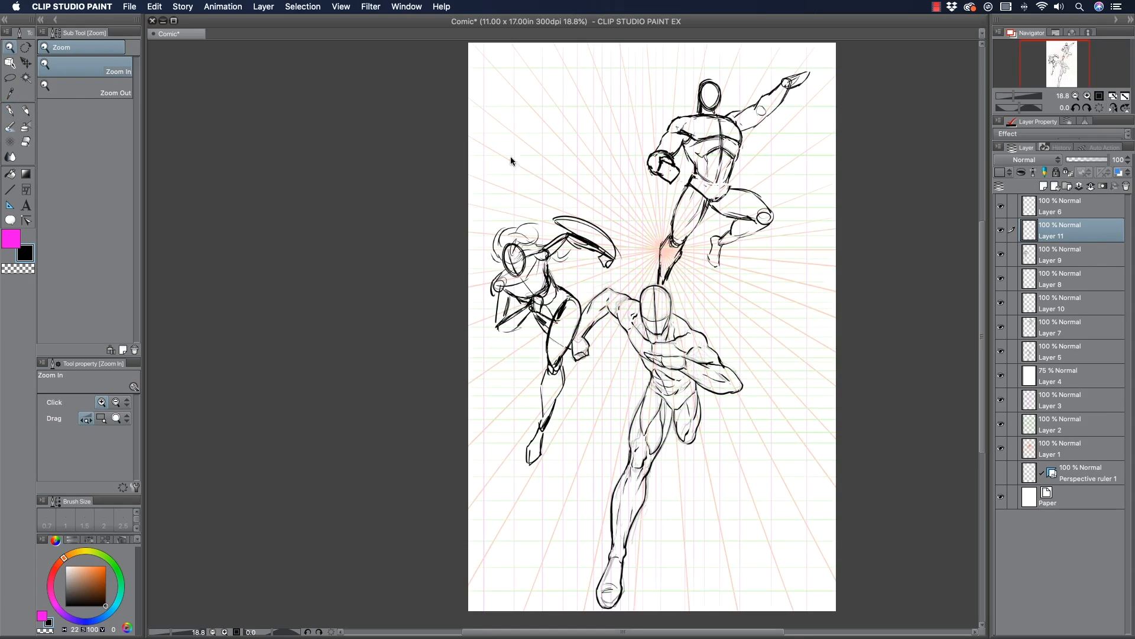
pyautogui.click(11, 110)
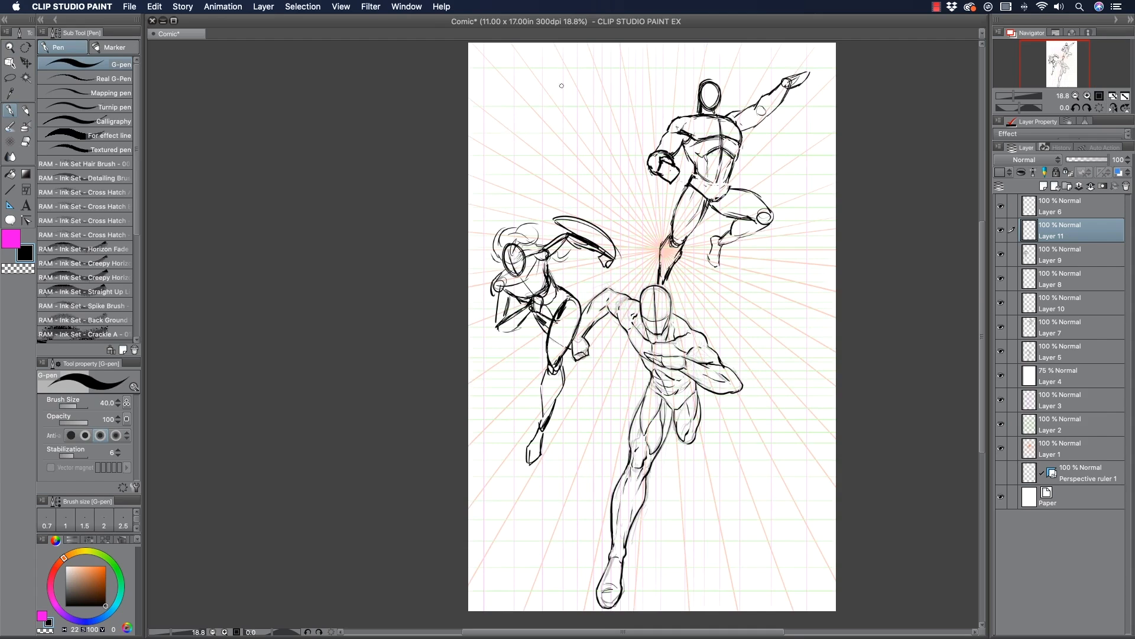
pyautogui.moveTo(538, 126)
pyautogui.mouseDown()
pyautogui.moveTo(537, 154)
pyautogui.moveTo(583, 122)
pyautogui.moveTo(592, 144)
pyautogui.moveTo(538, 150)
pyautogui.moveTo(592, 141)
pyautogui.moveTo(539, 151)
pyautogui.moveTo(562, 127)
pyautogui.moveTo(588, 134)
pyautogui.moveTo(548, 125)
pyautogui.moveTo(566, 168)
pyautogui.moveTo(597, 164)
pyautogui.moveTo(600, 151)
pyautogui.moveTo(599, 166)
pyautogui.moveTo(567, 169)
pyautogui.moveTo(547, 153)
pyautogui.moveTo(579, 166)
pyautogui.moveTo(555, 158)
pyautogui.moveTo(560, 168)
pyautogui.mouseUp()
pyautogui.moveTo(587, 145); pyautogui.dragTo(599, 161)
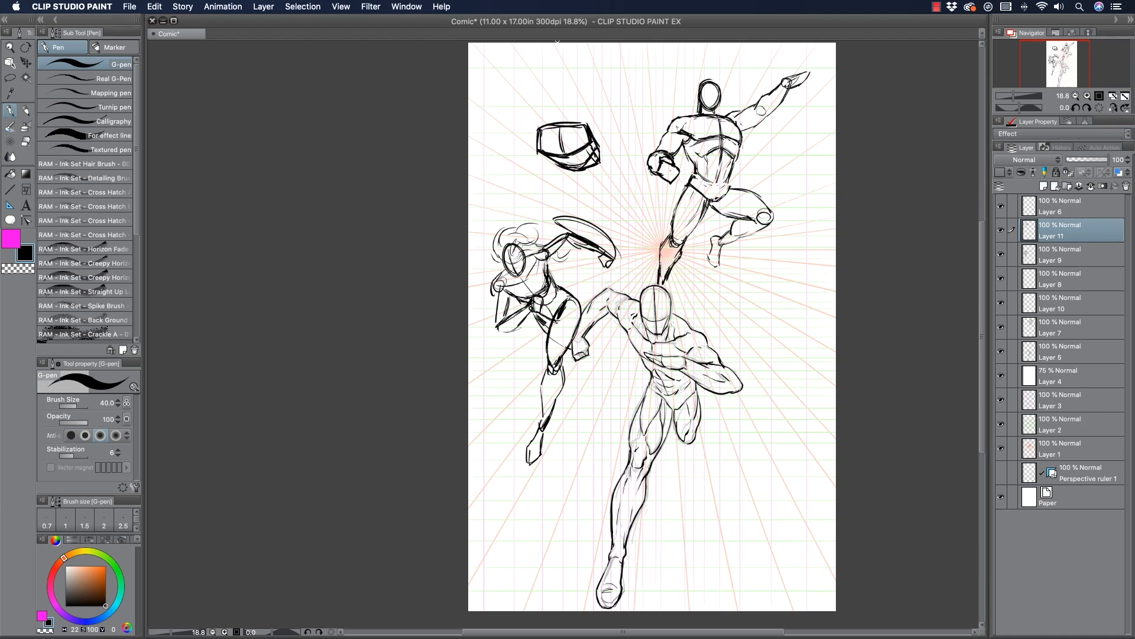
# Erase the stray lines at the boxy torso's lower right corner and along its upper left edge.
pyautogui.press('c')
pyautogui.moveTo(600, 150); pyautogui.dragTo(595, 160)
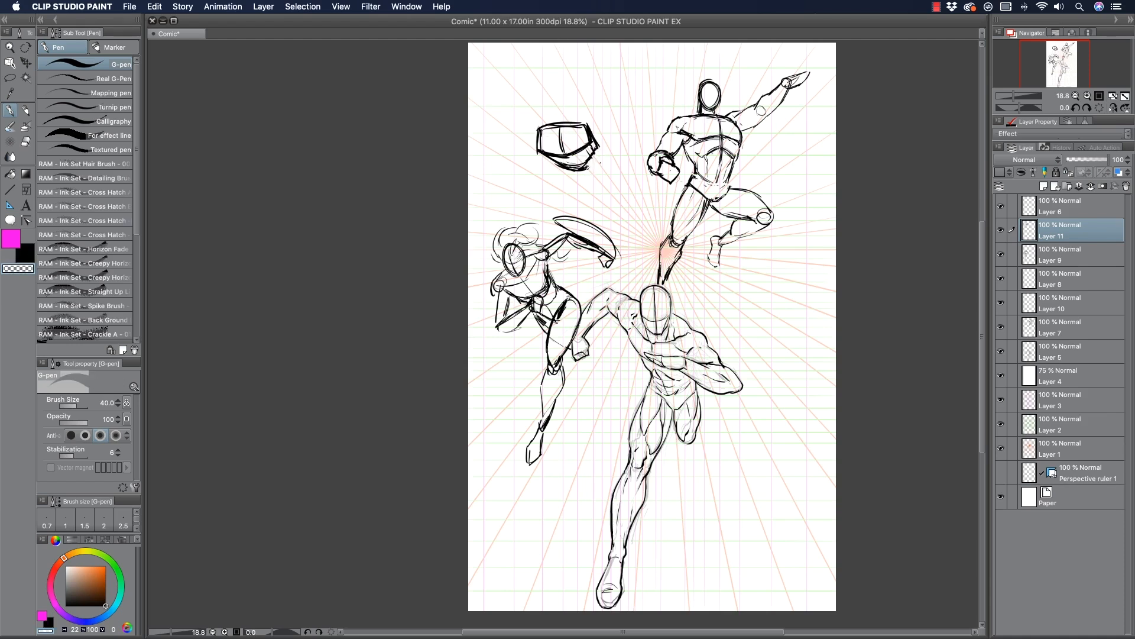
pyautogui.moveTo(551, 124)
pyautogui.mouseDown()
pyautogui.moveTo(590, 127)
pyautogui.moveTo(531, 133)
pyautogui.mouseUp()
# Draw a head oval inside the boxy torso and sketch small foreshortened legs trailing below and to its right.
pyautogui.press('c')
pyautogui.moveTo(537, 136)
pyautogui.mouseDown()
pyautogui.moveTo(589, 127)
pyautogui.moveTo(569, 141)
pyautogui.moveTo(558, 129)
pyautogui.moveTo(594, 177)
pyautogui.moveTo(567, 170)
pyautogui.moveTo(605, 188)
pyautogui.mouseUp()
pyautogui.moveTo(588, 176); pyautogui.dragTo(603, 187)
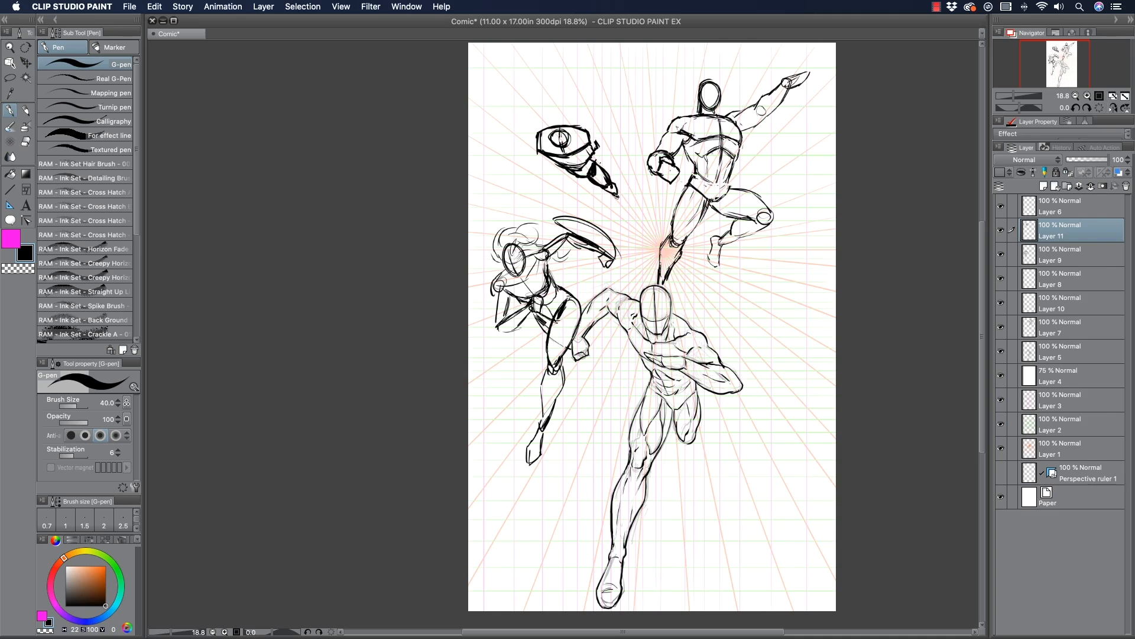
pyautogui.moveTo(597, 181); pyautogui.dragTo(622, 204)
pyautogui.moveTo(568, 191)
pyautogui.mouseDown()
pyautogui.moveTo(573, 209)
pyautogui.moveTo(587, 200)
pyautogui.moveTo(579, 207)
pyautogui.moveTo(566, 179)
pyautogui.mouseUp()
pyautogui.moveTo(585, 196)
pyautogui.mouseDown()
pyautogui.moveTo(603, 207)
pyautogui.moveTo(601, 198)
pyautogui.mouseUp()
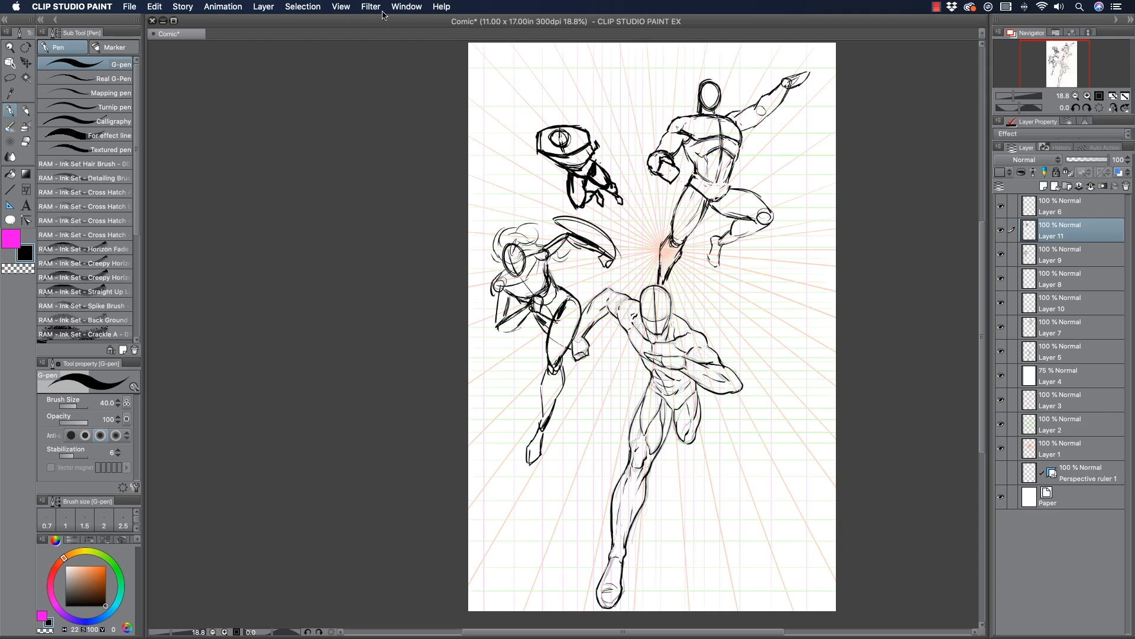
# Sketch and clean up the small flying figure's head, shoulders and raised arms, and add a new layer above it.
pyautogui.moveTo(546, 131)
pyautogui.mouseDown()
pyautogui.moveTo(549, 146)
pyautogui.moveTo(530, 118)
pyautogui.moveTo(523, 128)
pyautogui.moveTo(538, 143)
pyautogui.moveTo(552, 121)
pyautogui.moveTo(557, 139)
pyautogui.moveTo(554, 115)
pyautogui.moveTo(591, 142)
pyautogui.moveTo(581, 144)
pyautogui.moveTo(568, 119)
pyautogui.moveTo(584, 121)
pyautogui.moveTo(552, 93)
pyautogui.moveTo(515, 109)
pyautogui.moveTo(514, 99)
pyautogui.moveTo(533, 132)
pyautogui.moveTo(594, 143)
pyautogui.moveTo(560, 139)
pyautogui.moveTo(570, 121)
pyautogui.mouseUp()
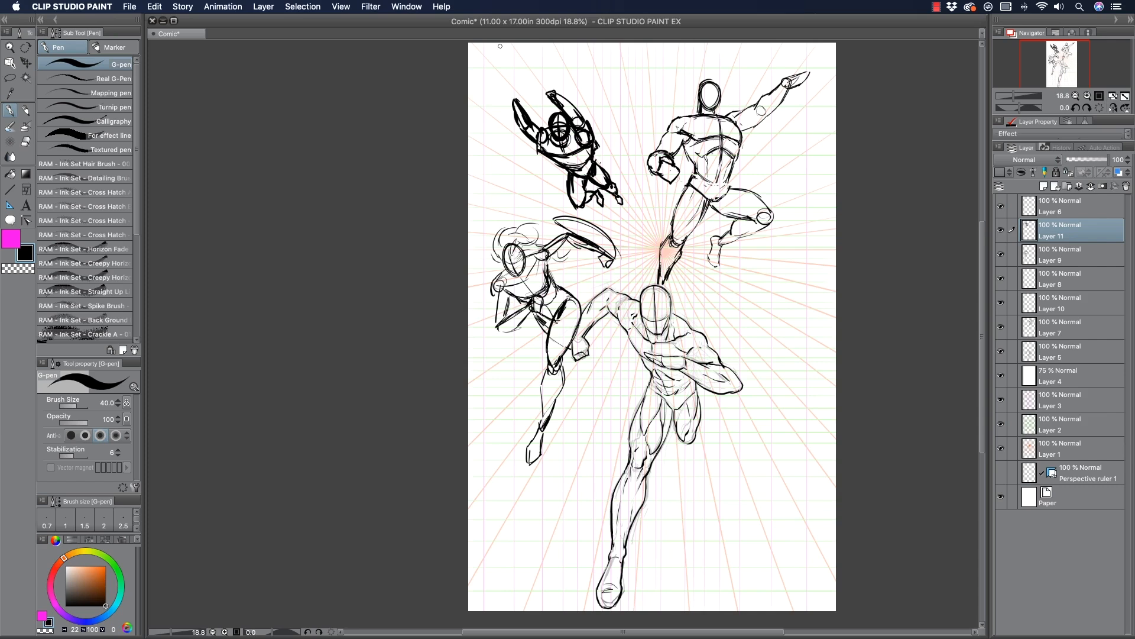
pyautogui.moveTo(547, 96)
pyautogui.mouseDown()
pyautogui.moveTo(542, 81)
pyautogui.moveTo(557, 91)
pyautogui.moveTo(522, 106)
pyautogui.moveTo(504, 82)
pyautogui.moveTo(514, 104)
pyautogui.moveTo(521, 95)
pyautogui.mouseUp()
pyautogui.click(18, 268)
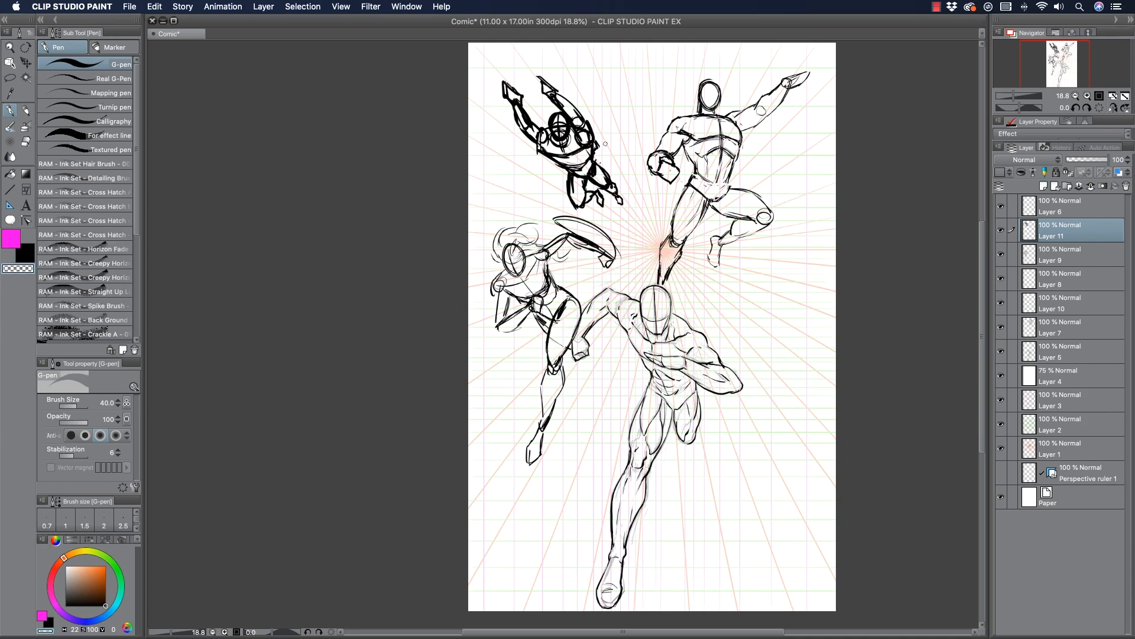
pyautogui.moveTo(597, 140)
pyautogui.mouseDown()
pyautogui.moveTo(564, 148)
pyautogui.moveTo(558, 119)
pyautogui.moveTo(590, 139)
pyautogui.mouseUp()
pyautogui.moveTo(531, 130); pyautogui.dragTo(518, 107)
pyautogui.click(1044, 186)
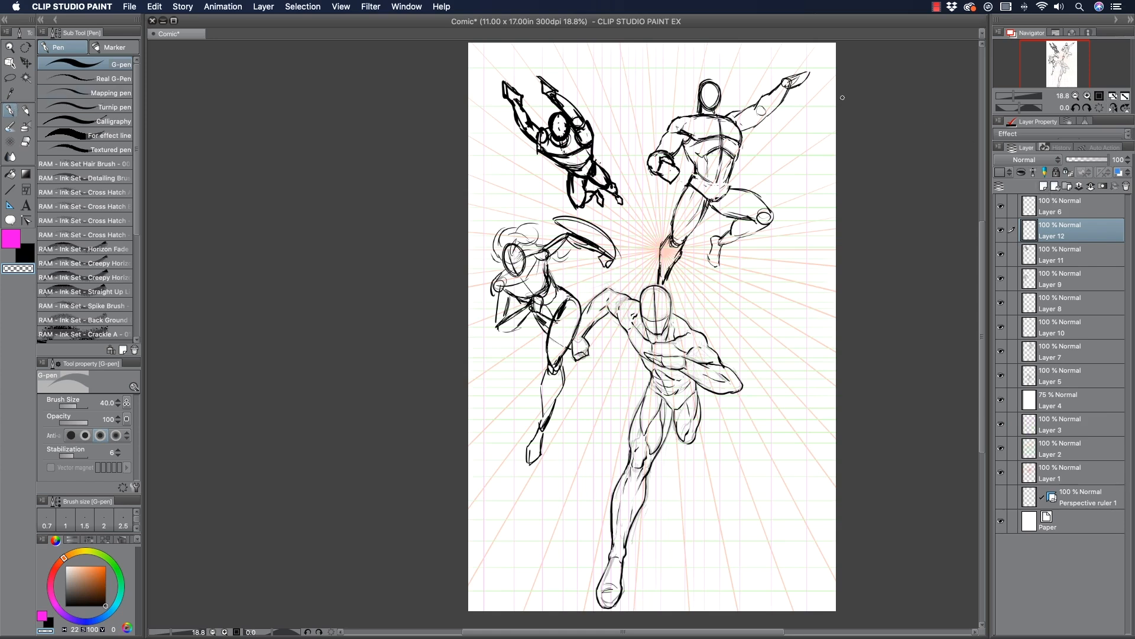
# Try out rough debris along the page edges, in the lower corners and between the figures, and clear the layer.
pyautogui.press('c')
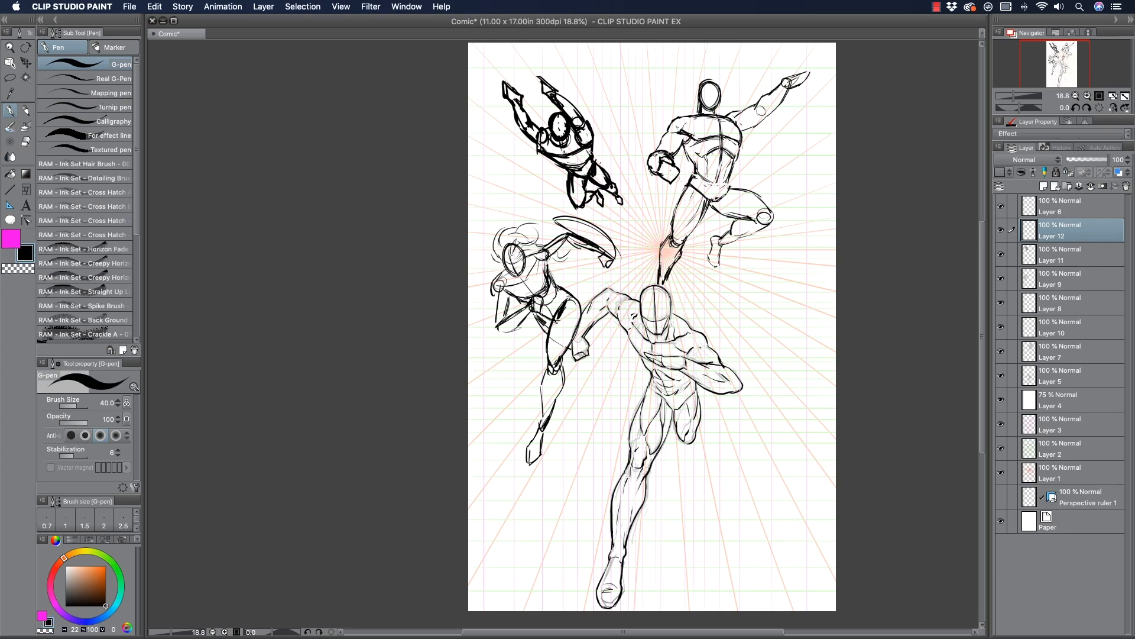
pyautogui.moveTo(834, 104)
pyautogui.mouseDown()
pyautogui.moveTo(822, 171)
pyautogui.moveTo(832, 272)
pyautogui.mouseUp()
pyautogui.moveTo(777, 185); pyautogui.dragTo(786, 209)
pyautogui.moveTo(794, 212); pyautogui.dragTo(805, 229)
pyautogui.moveTo(838, 433); pyautogui.dragTo(819, 459)
pyautogui.moveTo(836, 473); pyautogui.dragTo(832, 510)
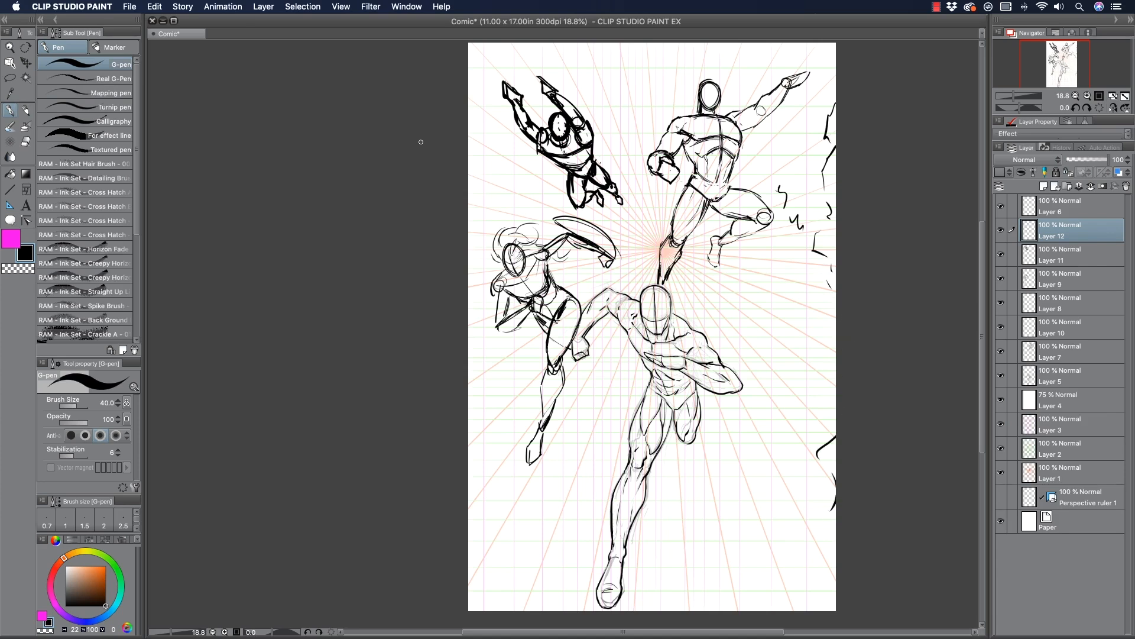
pyautogui.moveTo(469, 384)
pyautogui.mouseDown()
pyautogui.moveTo(498, 448)
pyautogui.moveTo(480, 564)
pyautogui.moveTo(543, 540)
pyautogui.moveTo(564, 608)
pyautogui.mouseUp()
pyautogui.moveTo(739, 557); pyautogui.dragTo(765, 590)
pyautogui.moveTo(754, 539); pyautogui.dragTo(835, 609)
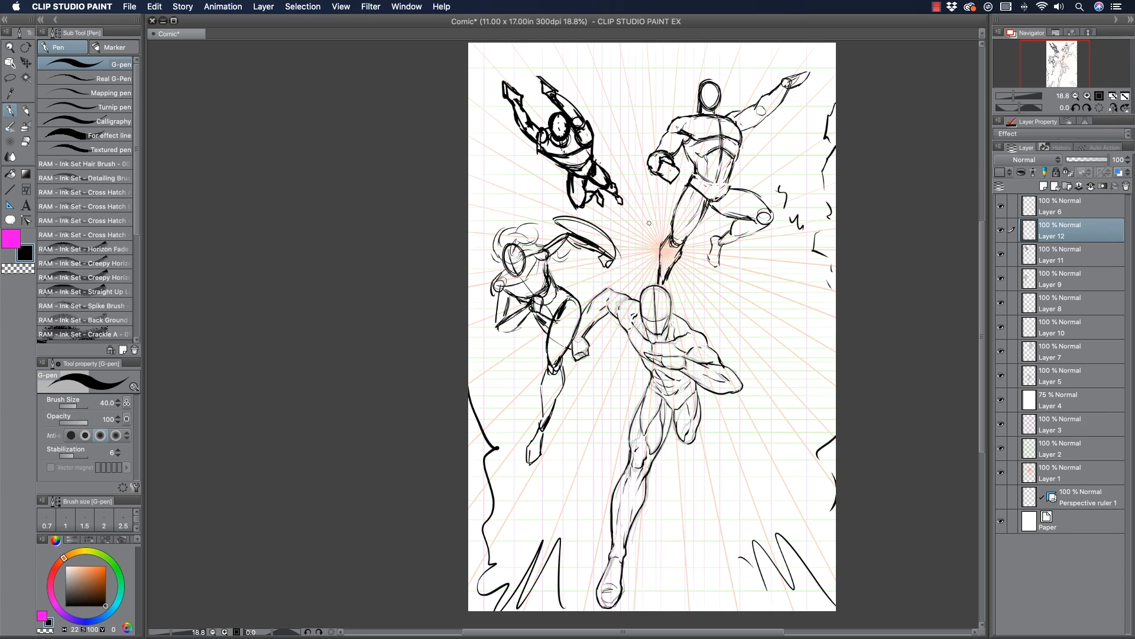
pyautogui.moveTo(635, 227)
pyautogui.mouseDown()
pyautogui.moveTo(633, 243)
pyautogui.moveTo(649, 233)
pyautogui.moveTo(653, 252)
pyautogui.mouseUp()
pyautogui.moveTo(484, 182)
pyautogui.mouseDown()
pyautogui.moveTo(506, 206)
pyautogui.moveTo(520, 181)
pyautogui.mouseUp()
pyautogui.moveTo(762, 241)
pyautogui.mouseDown()
pyautogui.moveTo(762, 260)
pyautogui.moveTo(780, 238)
pyautogui.moveTo(792, 262)
pyautogui.mouseUp()
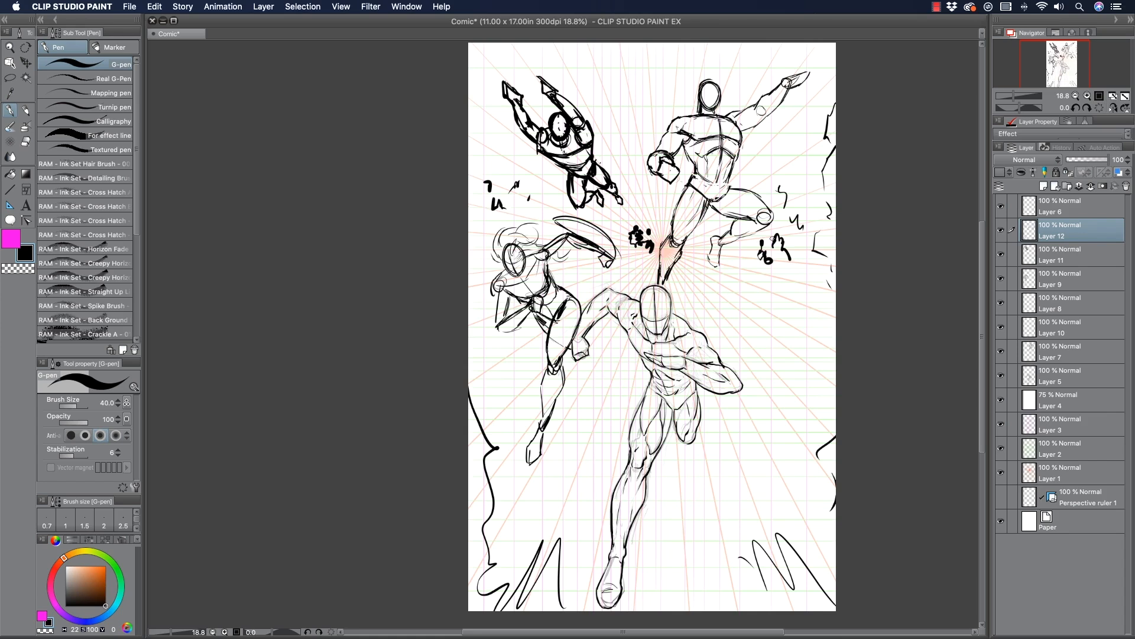
pyautogui.press('Delete')
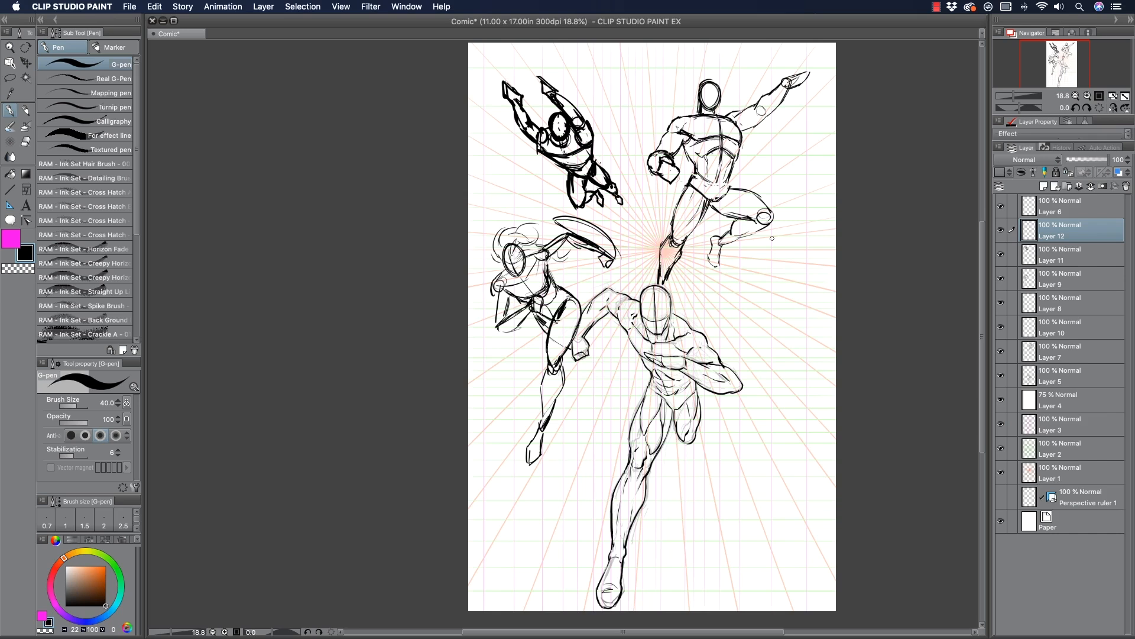
# Identify the flying figure's layer, Layer 11, and scale it to 117%, rotated slightly counter-clockwise and moved up and left.
pyautogui.click(1001, 255)
pyautogui.click(1001, 255)
pyautogui.click(1040, 251)
pyautogui.press('super+t')
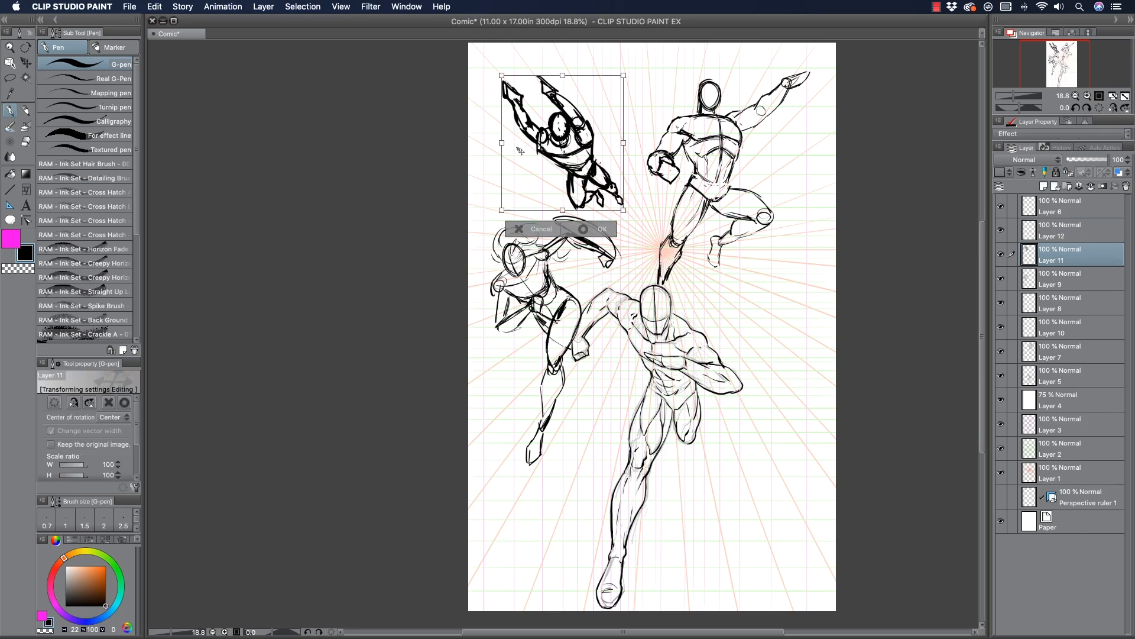
pyautogui.moveTo(623, 210); pyautogui.dragTo(642, 231)
pyautogui.moveTo(542, 136); pyautogui.dragTo(539, 129)
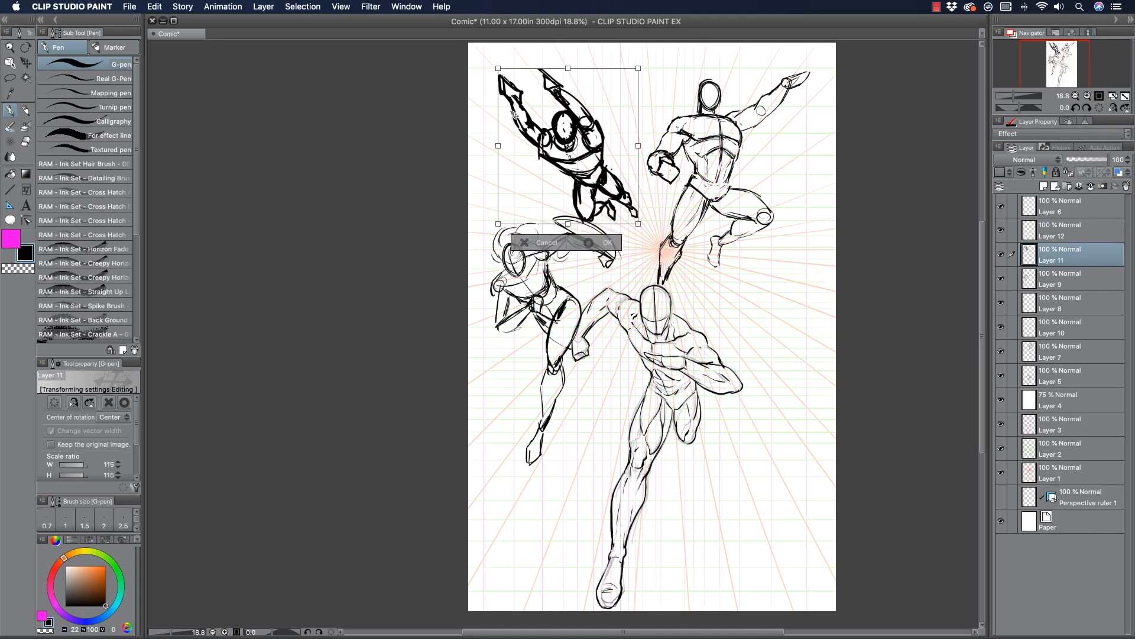
pyautogui.moveTo(491, 67); pyautogui.dragTo(490, 71)
pyautogui.moveTo(541, 121); pyautogui.dragTo(539, 112)
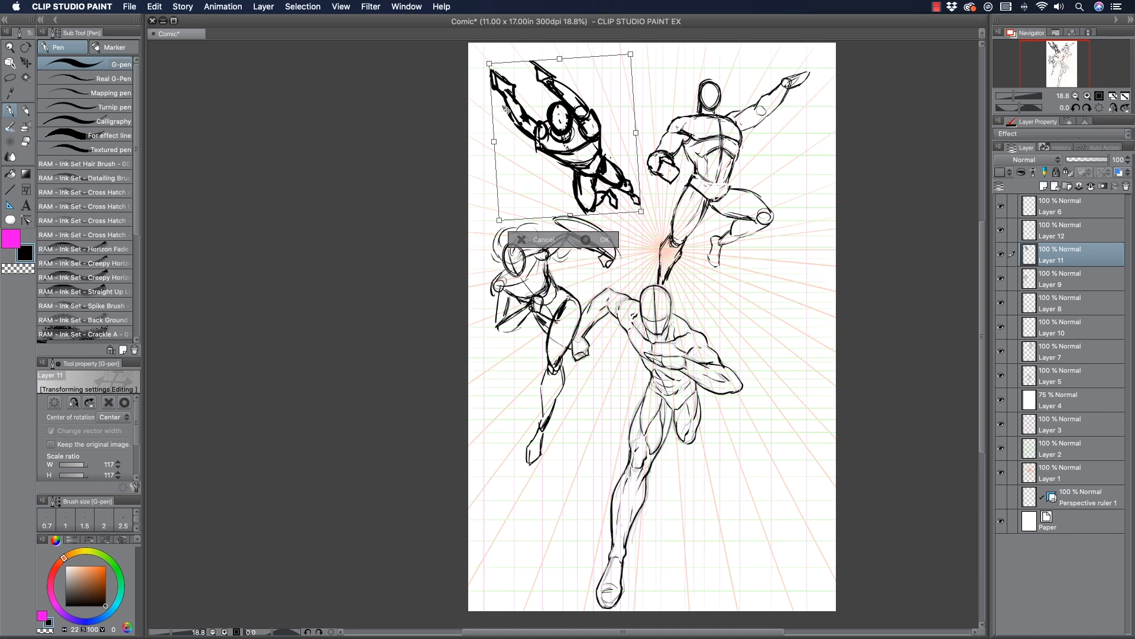
pyautogui.press('Return')
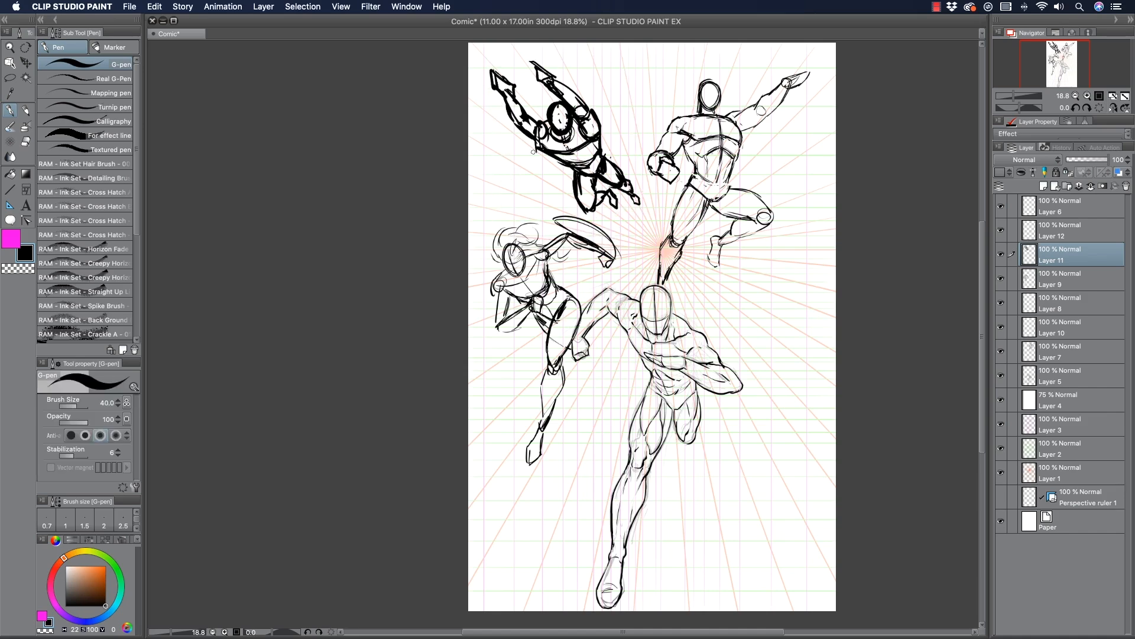
# Identify the running hero's layer, Layer 5, and scale it to 104%, extending it slightly up and left.
pyautogui.click(1047, 280)
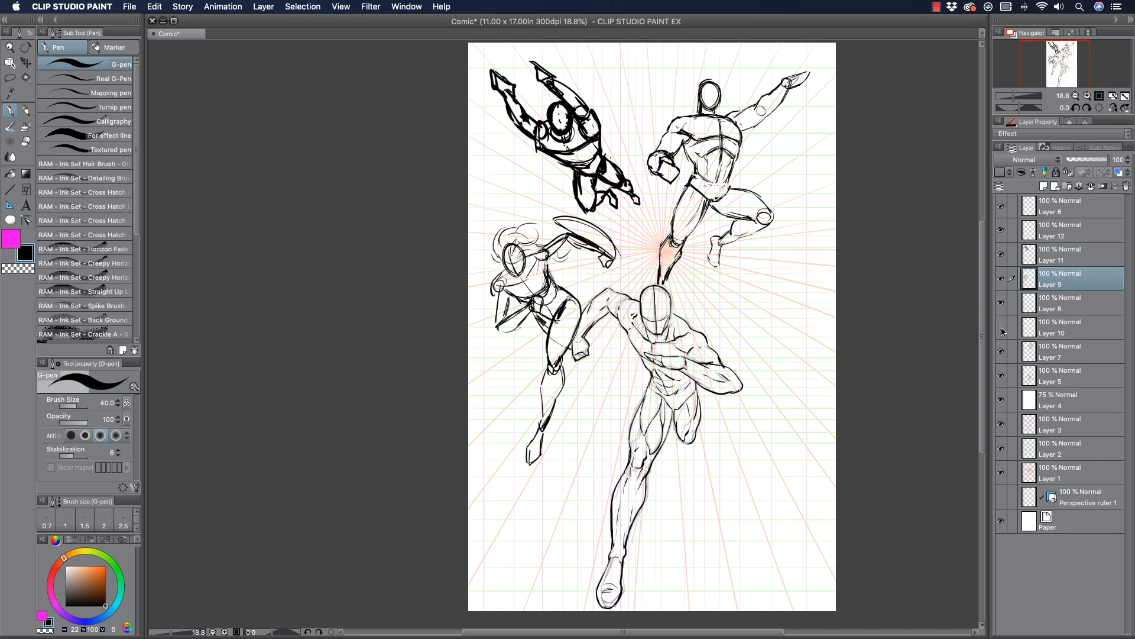
pyautogui.click(1000, 375)
pyautogui.click(1001, 376)
pyautogui.click(1013, 382)
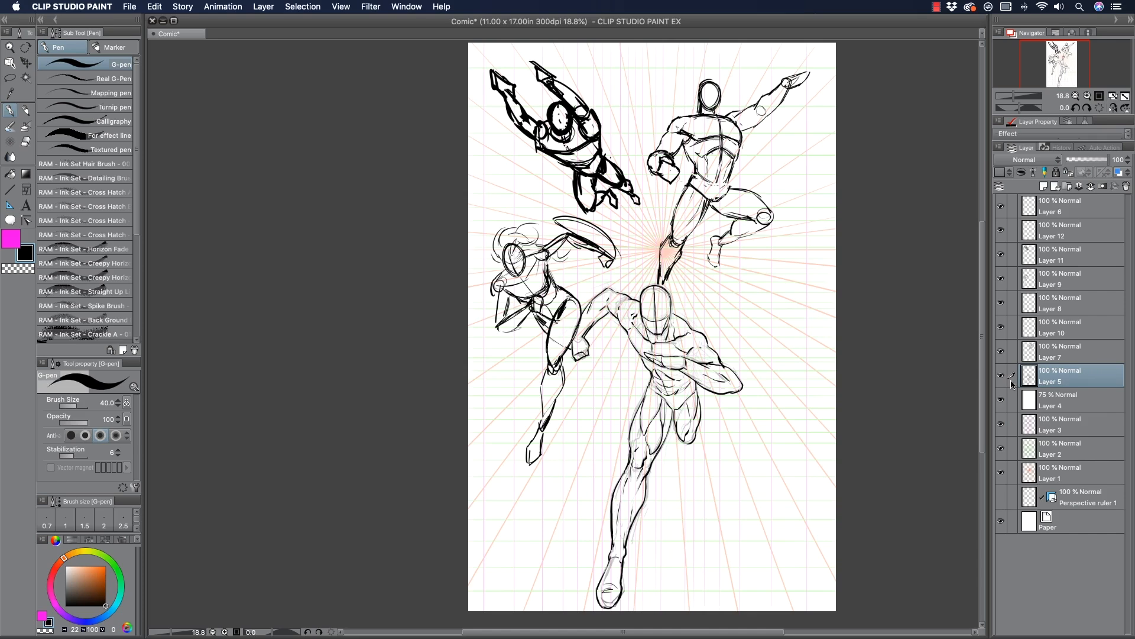
pyautogui.press('super+t')
pyautogui.moveTo(552, 277); pyautogui.dragTo(543, 264)
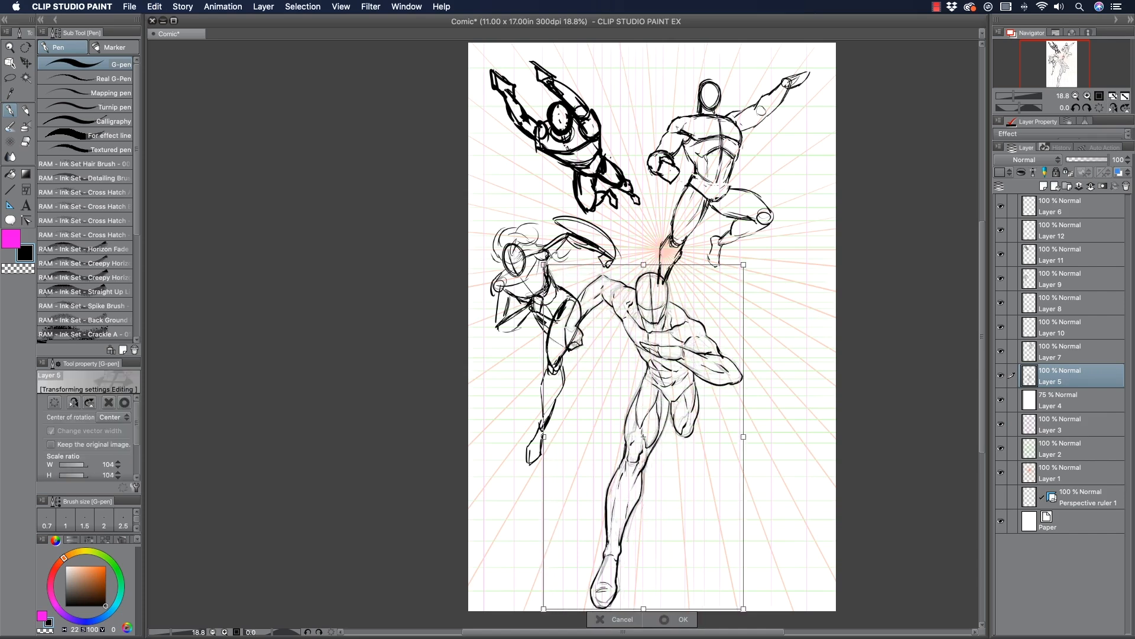
pyautogui.press('Return')
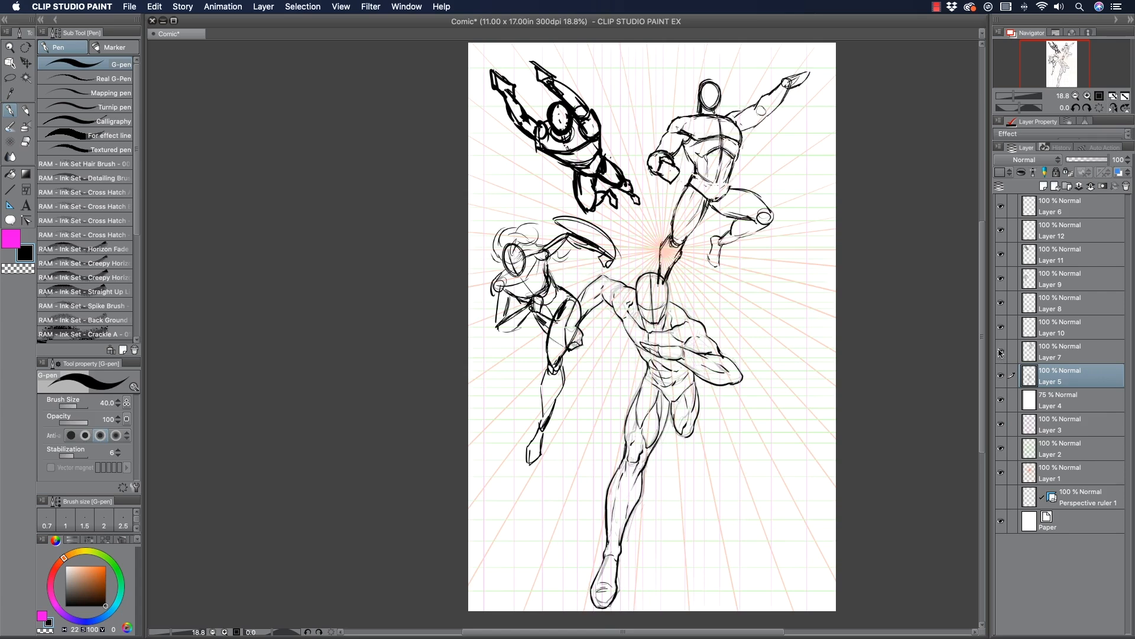
# Scale the leaping figure on Layer 7 to 105%, rotated slightly clockwise and moved up.
pyautogui.click(1052, 347)
pyautogui.press('super+t')
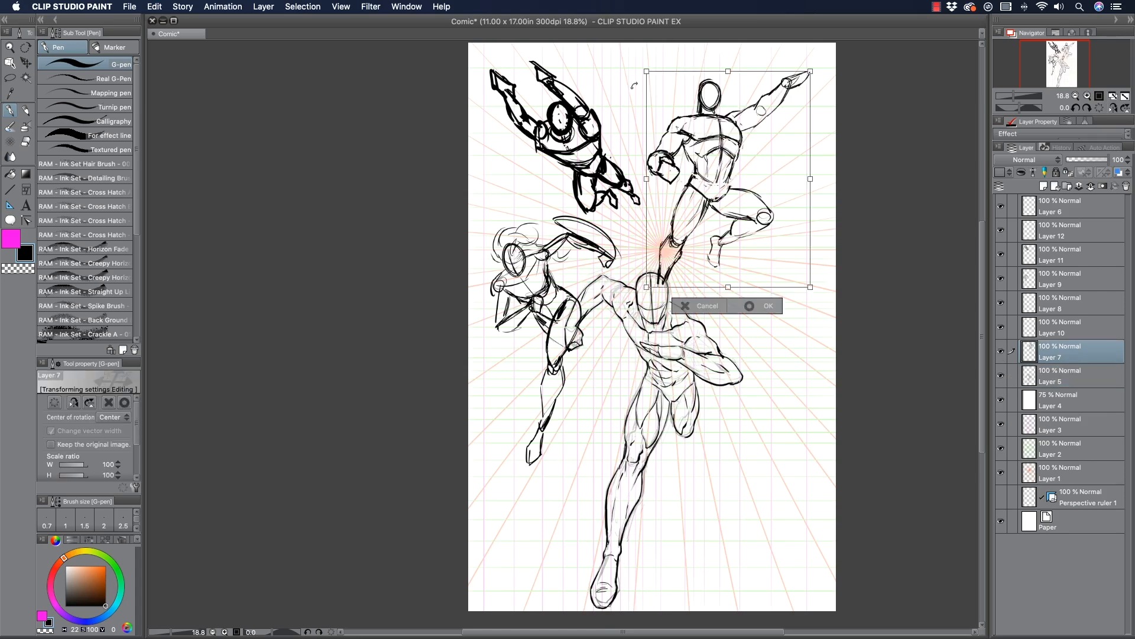
pyautogui.moveTo(642, 66); pyautogui.dragTo(647, 55)
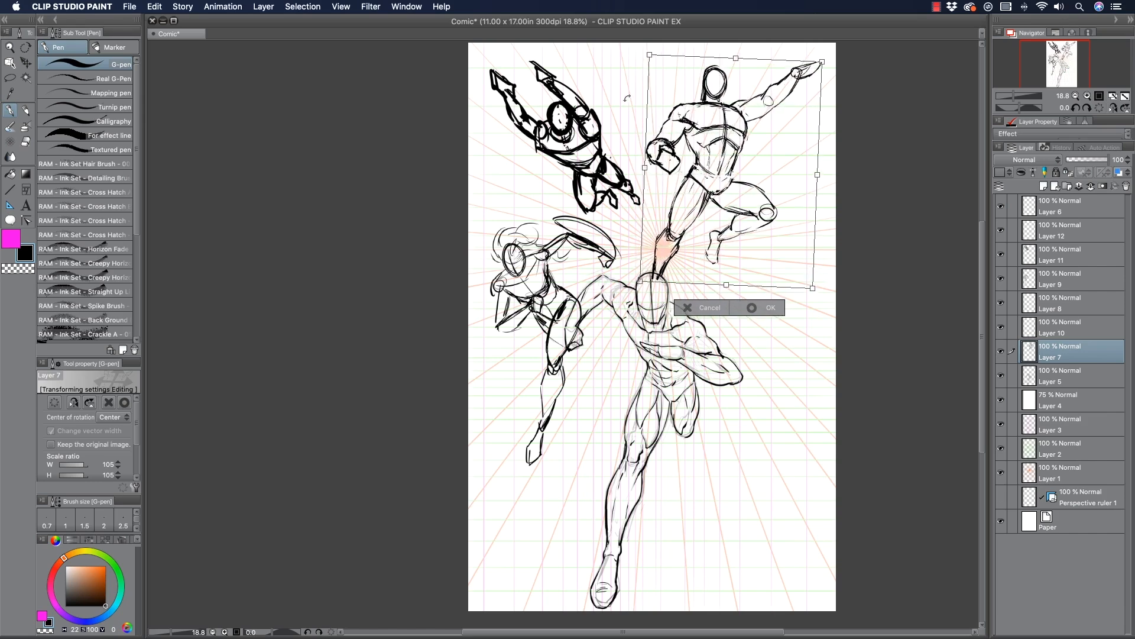
pyautogui.press('Return')
# Identify the shield figure's layer, Layer 9, and scale it to 105%, shifted slightly up and left.
pyautogui.click(17, 270)
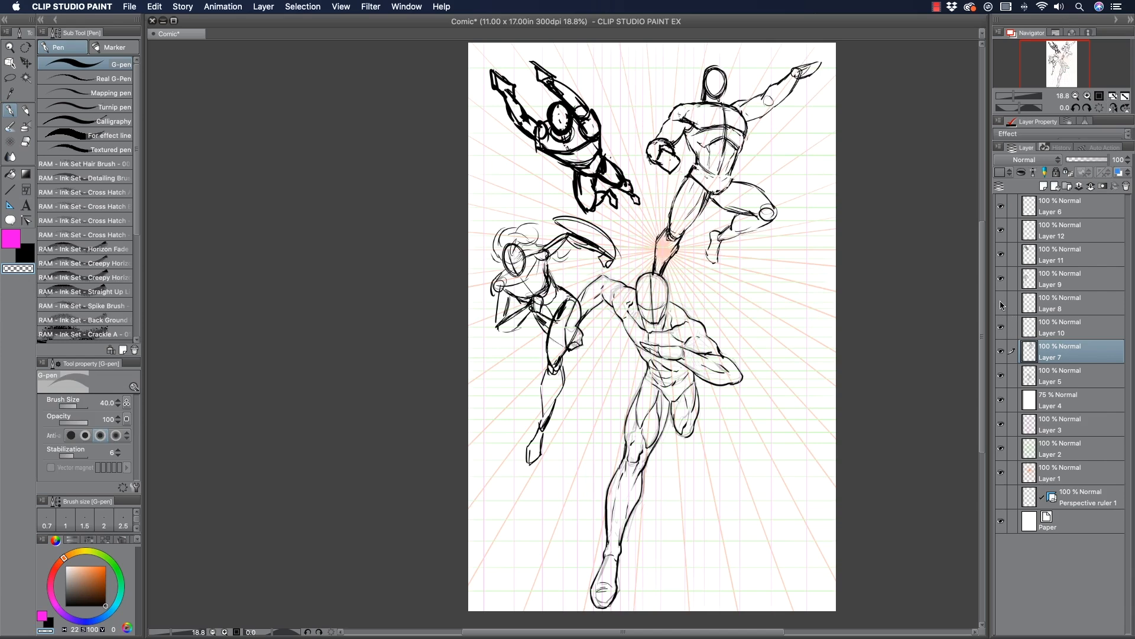
pyautogui.click(1001, 279)
pyautogui.click(1001, 279)
pyautogui.click(1023, 279)
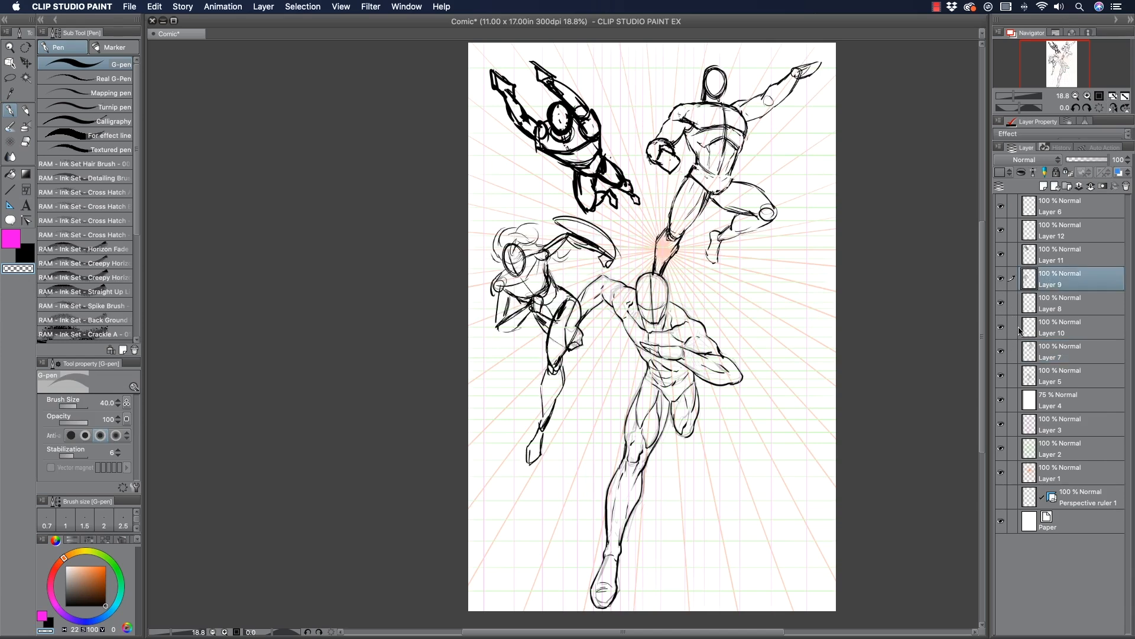
pyautogui.press('super+t')
pyautogui.moveTo(489, 214); pyautogui.dragTo(483, 203)
pyautogui.moveTo(511, 247); pyautogui.dragTo(501, 238)
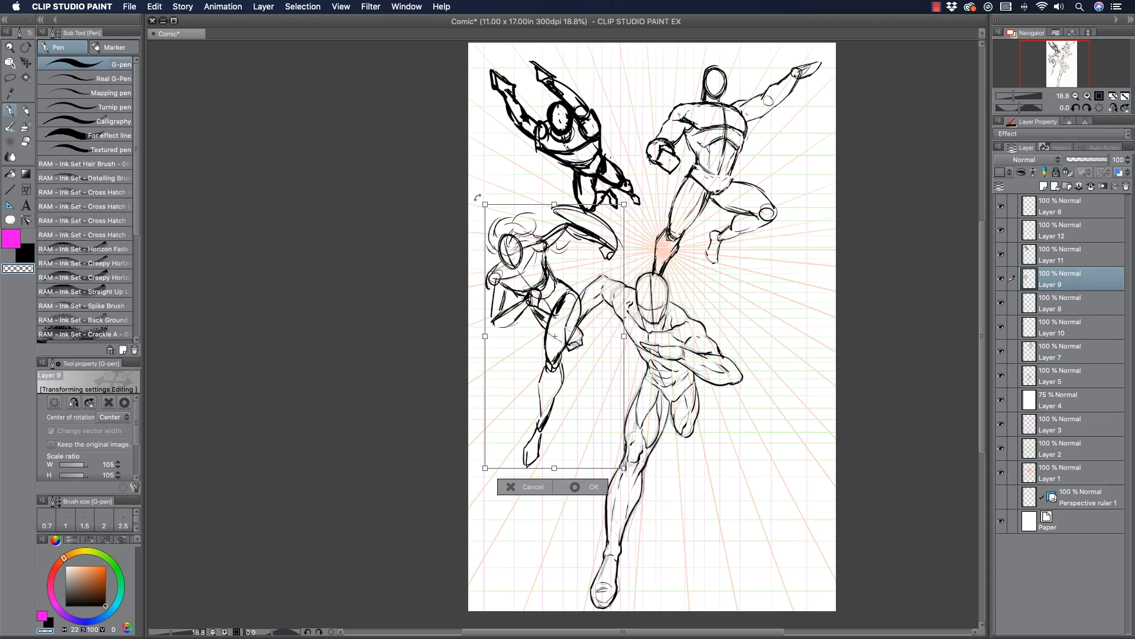
pyautogui.press('Return')
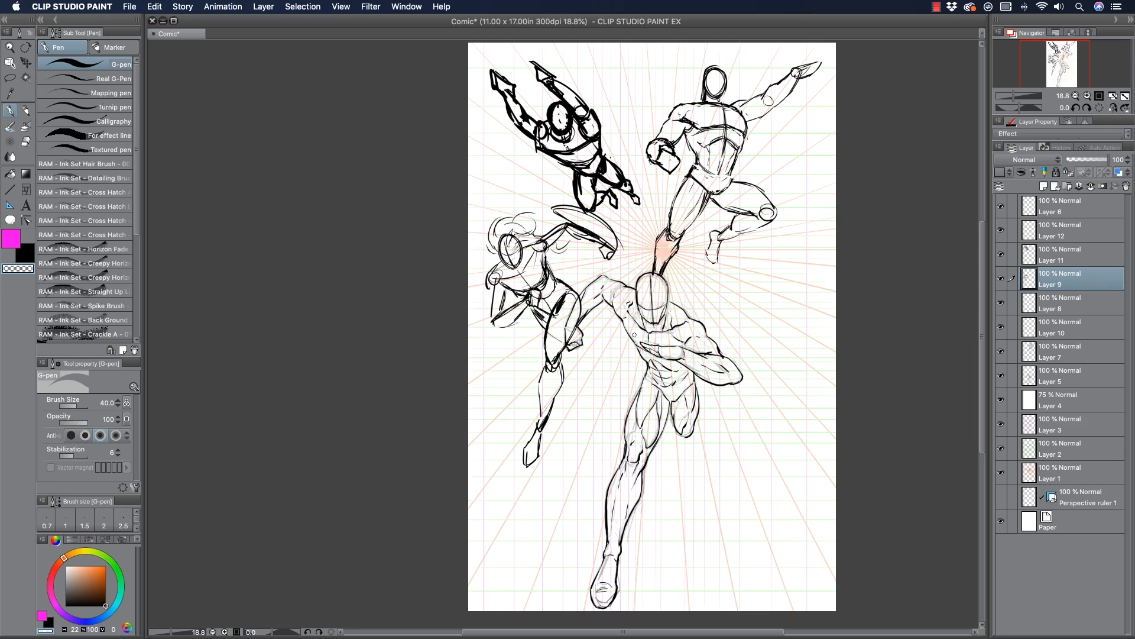
# Check the figure layers' visibility, then enlarge the leaping figure on Layer 7 to 128%, moved up and right.
pyautogui.click(1000, 279)
pyautogui.click(1001, 279)
pyautogui.click(1001, 255)
pyautogui.click(1001, 255)
pyautogui.click(1001, 352)
pyautogui.click(1000, 352)
pyautogui.click(1022, 350)
pyautogui.press('super+t')
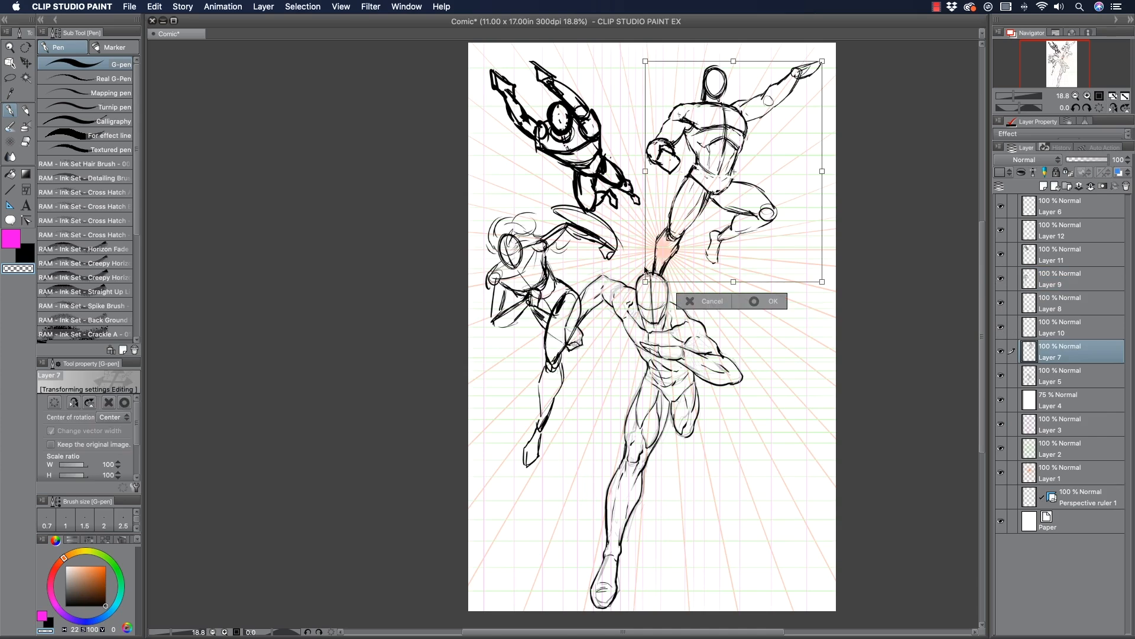
pyautogui.moveTo(645, 282); pyautogui.dragTo(639, 370)
pyautogui.moveTo(681, 213); pyautogui.dragTo(714, 170)
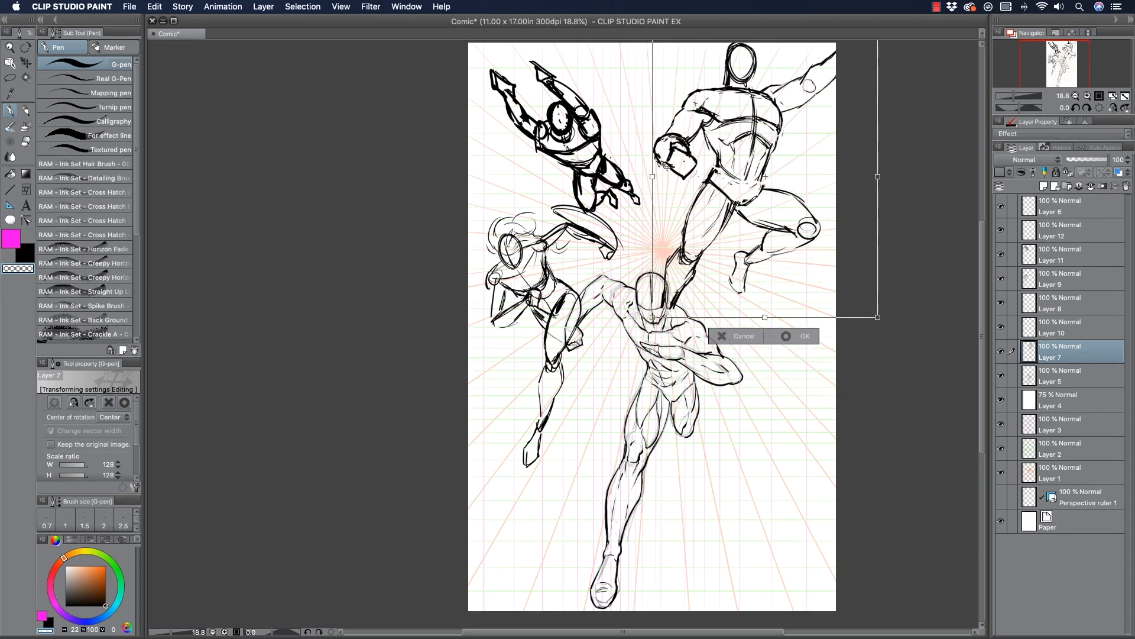
# Rotate the leaping figure counter-clockwise, reduce it to 124%, and place its lower leg behind the running hero's head.
pyautogui.moveTo(691, 248); pyautogui.dragTo(694, 270)
pyautogui.moveTo(621, 204); pyautogui.dragTo(622, 219)
pyautogui.moveTo(673, 218); pyautogui.dragTo(669, 221)
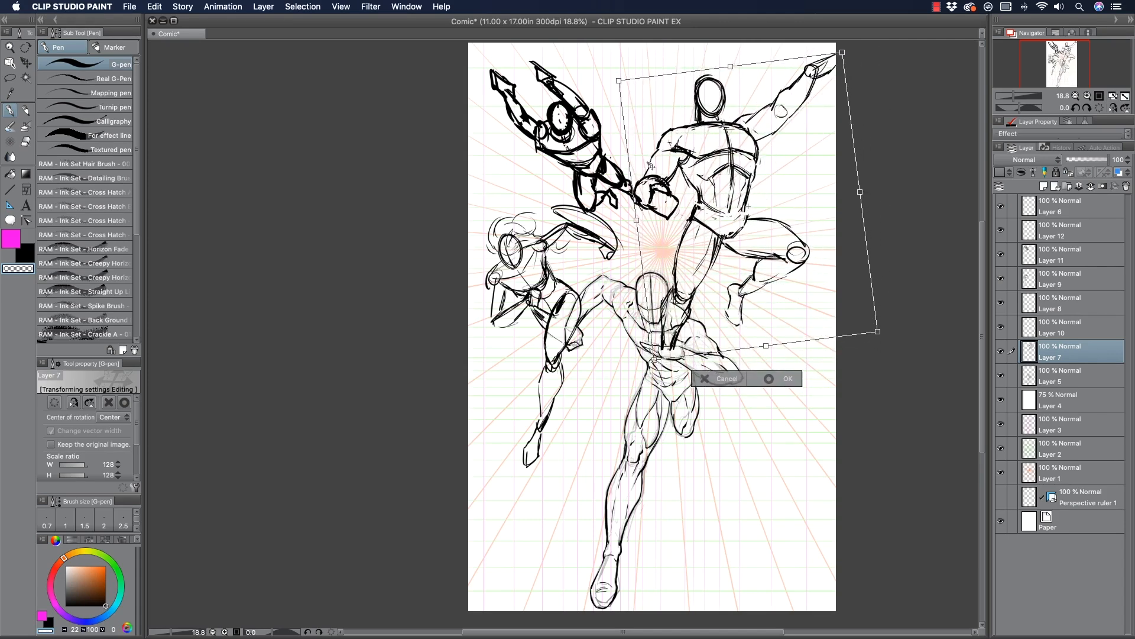
pyautogui.moveTo(619, 80); pyautogui.dragTo(626, 86)
pyautogui.moveTo(672, 167); pyautogui.dragTo(664, 161)
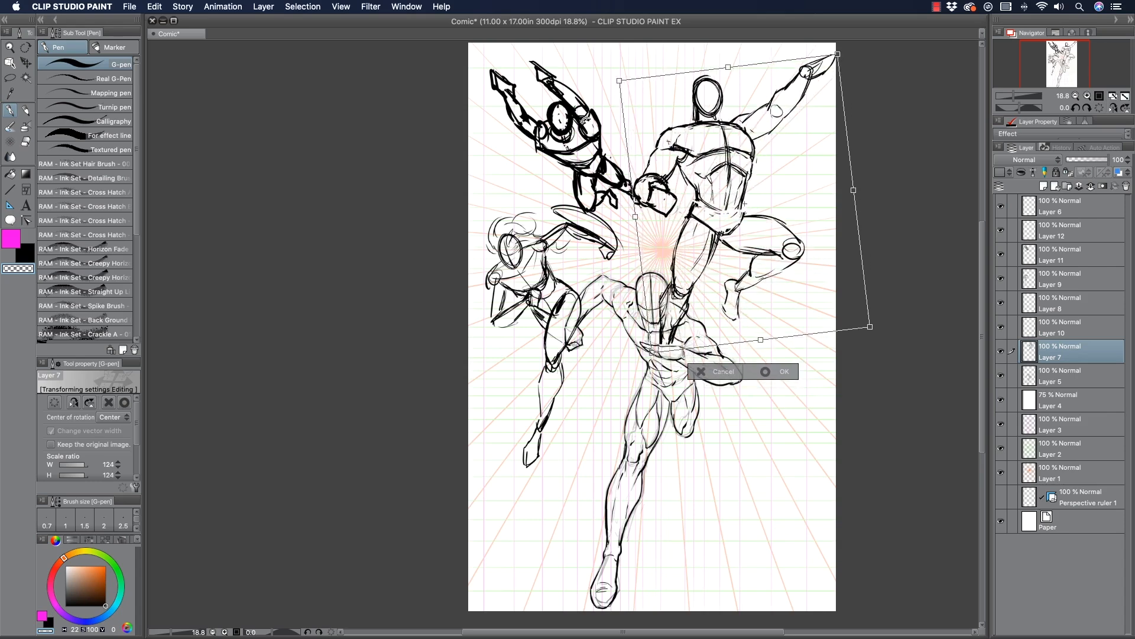
pyautogui.moveTo(586, 123); pyautogui.dragTo(588, 121)
pyautogui.moveTo(648, 148); pyautogui.dragTo(632, 161)
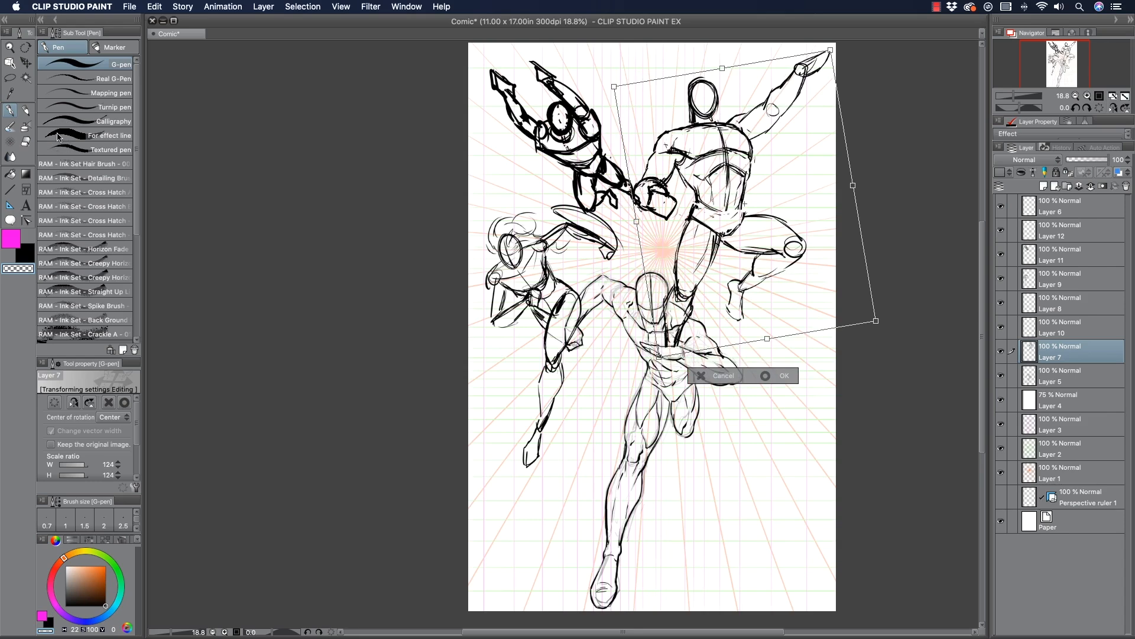
pyautogui.press('Return')
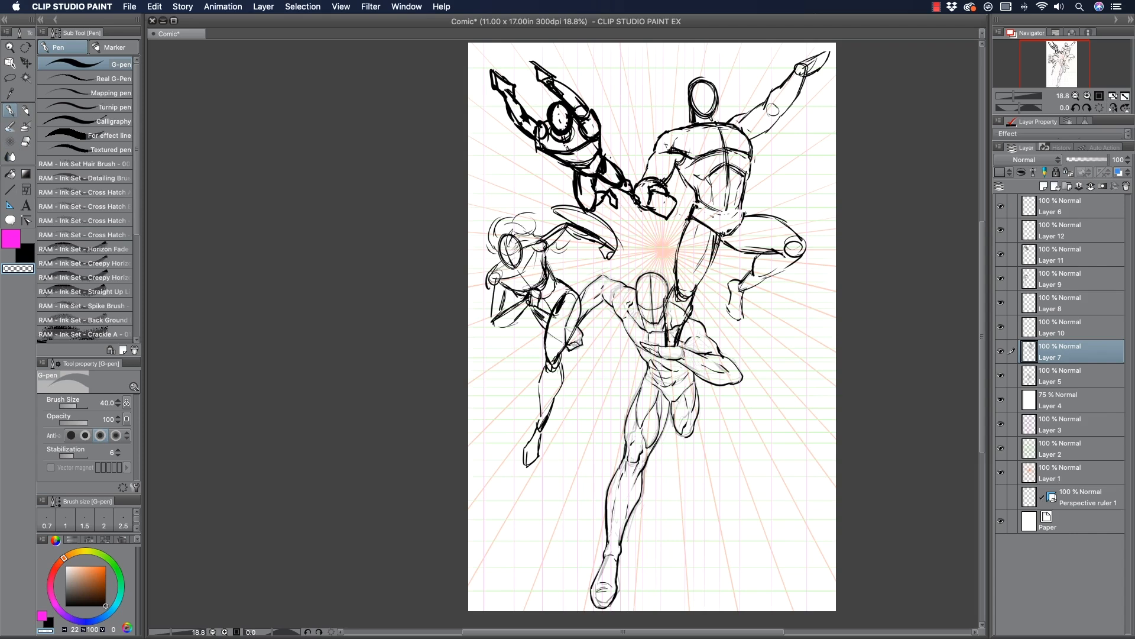
# Erase the Layer 7 and Layer 9 lines that overlap the running hero's head, shoulder and arm.
pyautogui.press('super+z')
pyautogui.press('super+z')
pyautogui.click(1001, 350)
pyautogui.click(1003, 348)
pyautogui.click(1001, 283)
pyautogui.click(1001, 281)
pyautogui.click(1015, 284)
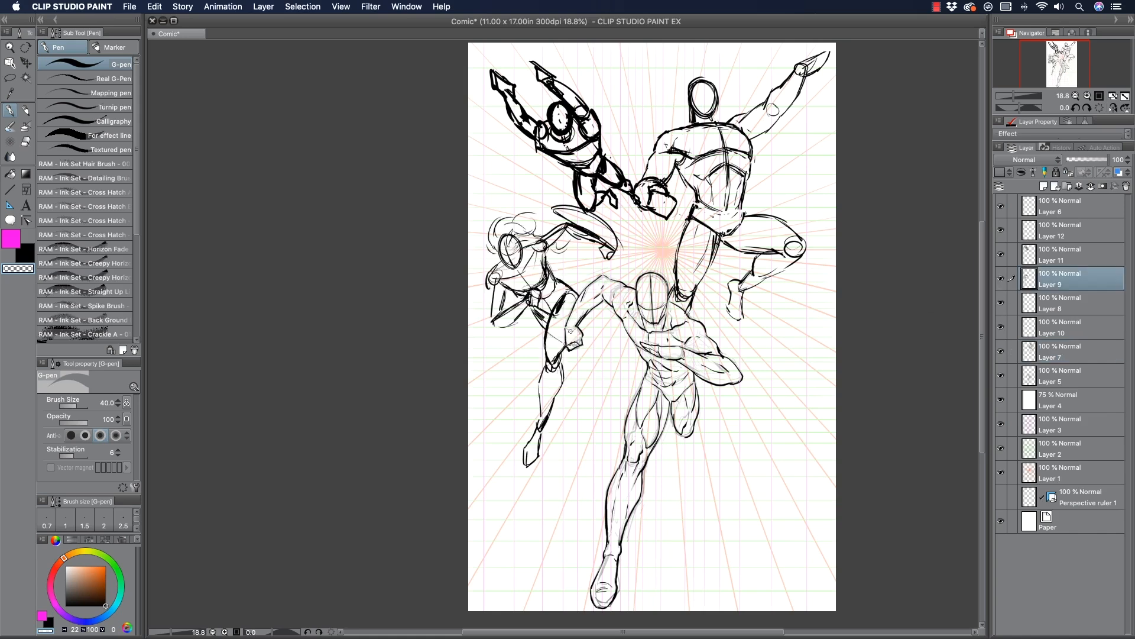
pyautogui.moveTo(565, 296); pyautogui.dragTo(554, 317)
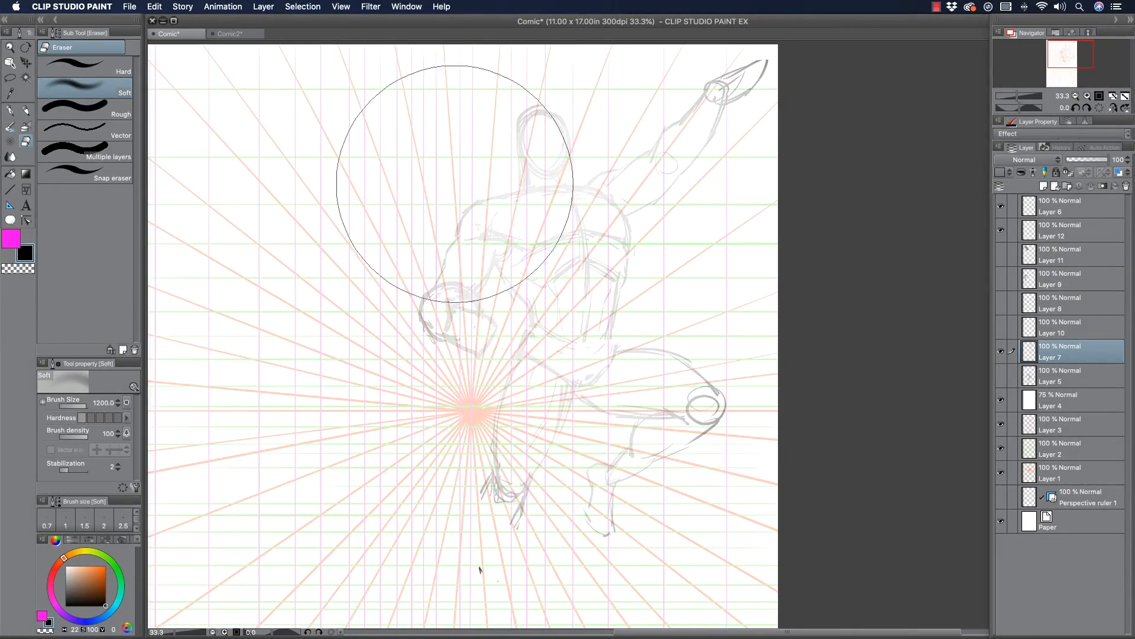
# Redraw the leaping figure's head, shoulders, raised arm and outer torso contour over the faded sketch with the Darker pencil at size 20.
pyautogui.moveTo(518, 148)
pyautogui.mouseDown()
pyautogui.moveTo(548, 110)
pyautogui.moveTo(571, 165)
pyautogui.mouseUp()
pyautogui.moveTo(522, 167); pyautogui.dragTo(569, 180)
pyautogui.moveTo(524, 166)
pyautogui.mouseDown()
pyautogui.moveTo(524, 191)
pyautogui.moveTo(565, 193)
pyautogui.mouseUp()
pyautogui.moveTo(483, 201)
pyautogui.mouseDown()
pyautogui.moveTo(564, 195)
pyautogui.moveTo(455, 250)
pyautogui.mouseUp()
pyautogui.moveTo(583, 193)
pyautogui.mouseDown()
pyautogui.moveTo(653, 151)
pyautogui.moveTo(709, 87)
pyautogui.mouseUp()
pyautogui.moveTo(725, 102); pyautogui.dragTo(680, 176)
pyautogui.moveTo(686, 169); pyautogui.dragTo(625, 219)
pyautogui.moveTo(642, 183); pyautogui.dragTo(665, 148)
pyautogui.moveTo(609, 194)
pyautogui.mouseDown()
pyautogui.moveTo(626, 240)
pyautogui.moveTo(614, 350)
pyautogui.mouseUp()
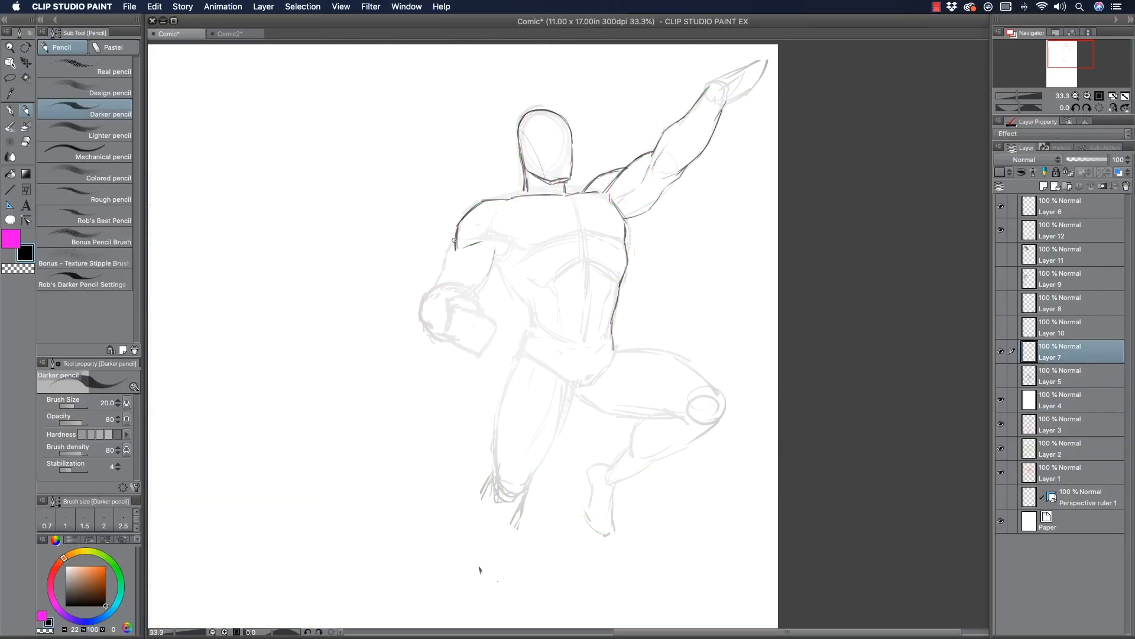
# Draw the leaping figure's bent arm, foreshortened forearm and fist in front of the waist.
pyautogui.moveTo(455, 252)
pyautogui.mouseDown()
pyautogui.moveTo(487, 278)
pyautogui.moveTo(441, 278)
pyautogui.mouseUp()
pyautogui.moveTo(500, 244); pyautogui.dragTo(458, 345)
pyautogui.moveTo(450, 296)
pyautogui.mouseDown()
pyautogui.moveTo(443, 328)
pyautogui.moveTo(476, 306)
pyautogui.mouseUp()
pyautogui.moveTo(460, 295); pyautogui.dragTo(490, 337)
pyautogui.moveTo(447, 337)
pyautogui.mouseDown()
pyautogui.moveTo(480, 349)
pyautogui.moveTo(471, 343)
pyautogui.mouseUp()
pyautogui.moveTo(466, 315)
pyautogui.mouseDown()
pyautogui.moveTo(461, 331)
pyautogui.moveTo(482, 347)
pyautogui.mouseUp()
pyautogui.moveTo(478, 306); pyautogui.dragTo(487, 321)
pyautogui.moveTo(440, 276); pyautogui.dragTo(426, 296)
pyautogui.moveTo(475, 315)
pyautogui.mouseDown()
pyautogui.moveTo(480, 340)
pyautogui.moveTo(458, 346)
pyautogui.mouseUp()
pyautogui.moveTo(432, 331); pyautogui.dragTo(452, 296)
# Draw the chest, ribcage, abdominal muscles and neck-to-shoulder line on the leaping figure with a larger pencil.
pyautogui.press(']')
pyautogui.moveTo(501, 244); pyautogui.dragTo(481, 291)
pyautogui.moveTo(568, 199); pyautogui.dragTo(581, 223)
pyautogui.moveTo(573, 227); pyautogui.dragTo(530, 242)
pyautogui.moveTo(588, 228); pyautogui.dragTo(617, 234)
pyautogui.moveTo(498, 267); pyautogui.dragTo(534, 352)
pyautogui.moveTo(578, 253); pyautogui.dragTo(547, 273)
pyautogui.moveTo(617, 251); pyautogui.dragTo(589, 272)
pyautogui.moveTo(510, 260); pyautogui.dragTo(534, 275)
pyautogui.moveTo(589, 250); pyautogui.dragTo(555, 286)
pyautogui.moveTo(608, 278); pyautogui.dragTo(563, 331)
pyautogui.moveTo(561, 332); pyautogui.dragTo(604, 349)
pyautogui.moveTo(500, 199); pyautogui.dragTo(525, 189)
# Draw the leaping figure's downward leg with thigh contours, knee, start of the shin and hip line.
pyautogui.moveTo(526, 355)
pyautogui.mouseDown()
pyautogui.moveTo(591, 389)
pyautogui.moveTo(483, 476)
pyautogui.mouseUp()
pyautogui.moveTo(526, 488); pyautogui.dragTo(550, 458)
pyautogui.moveTo(553, 379); pyautogui.dragTo(543, 467)
pyautogui.moveTo(534, 372); pyautogui.dragTo(489, 473)
pyautogui.moveTo(572, 391); pyautogui.dragTo(549, 454)
pyautogui.moveTo(531, 486); pyautogui.dragTo(509, 530)
pyautogui.moveTo(500, 478); pyautogui.dragTo(485, 516)
pyautogui.moveTo(526, 350); pyautogui.dragTo(507, 382)
pyautogui.moveTo(532, 324); pyautogui.dragTo(512, 373)
# Draw the leaping figure's raised bent leg with thigh, knee, calf and hanging foot, and define the pelvis.
pyautogui.moveTo(613, 340)
pyautogui.mouseDown()
pyautogui.moveTo(716, 383)
pyautogui.moveTo(701, 439)
pyautogui.mouseUp()
pyautogui.moveTo(577, 395)
pyautogui.mouseDown()
pyautogui.moveTo(662, 414)
pyautogui.moveTo(630, 455)
pyautogui.mouseUp()
pyautogui.moveTo(632, 441)
pyautogui.mouseDown()
pyautogui.moveTo(590, 467)
pyautogui.moveTo(603, 547)
pyautogui.mouseUp()
pyautogui.moveTo(612, 497); pyautogui.dragTo(609, 550)
pyautogui.moveTo(707, 436); pyautogui.dragTo(613, 488)
pyautogui.moveTo(704, 374); pyautogui.dragTo(650, 412)
pyautogui.moveTo(628, 349); pyautogui.dragTo(688, 366)
pyautogui.moveTo(567, 356); pyautogui.dragTo(537, 382)
# Redraw the bent arm's elbow, forearm underside and fist contour farther across the torso.
pyautogui.moveTo(458, 282); pyautogui.dragTo(424, 296)
pyautogui.moveTo(414, 307); pyautogui.dragTo(477, 343)
pyautogui.moveTo(491, 296); pyautogui.dragTo(517, 344)
# Try additional forearm and fist lines on the bent arm and undo the last four strokes.
pyautogui.moveTo(429, 302); pyautogui.dragTo(488, 319)
pyautogui.moveTo(492, 279); pyautogui.dragTo(530, 302)
pyautogui.moveTo(503, 320); pyautogui.dragTo(531, 332)
pyautogui.moveTo(486, 296); pyautogui.dragTo(532, 330)
pyautogui.press('super+z')
pyautogui.press('super+z')
pyautogui.press('super+z')
pyautogui.press('super+z')
# Refine the bent forearm and boxy fist, and add muscle lines to the raised arm and its shoulder.
pyautogui.moveTo(427, 306); pyautogui.dragTo(459, 303)
pyautogui.moveTo(445, 319); pyautogui.dragTo(475, 318)
pyautogui.moveTo(727, 76)
pyautogui.mouseDown()
pyautogui.moveTo(686, 97)
pyautogui.moveTo(695, 118)
pyautogui.moveTo(659, 138)
pyautogui.mouseUp()
pyautogui.moveTo(615, 186); pyautogui.dragTo(584, 228)
pyautogui.moveTo(456, 299); pyautogui.dragTo(459, 323)
pyautogui.moveTo(463, 335); pyautogui.dragTo(493, 346)
pyautogui.moveTo(461, 310); pyautogui.dragTo(492, 305)
pyautogui.moveTo(477, 304); pyautogui.dragTo(501, 324)
pyautogui.moveTo(501, 325); pyautogui.dragTo(486, 340)
# Erase stray lines at the fist's outer edge and choose the Lasso selection tool.
pyautogui.press('c')
pyautogui.moveTo(500, 324); pyautogui.dragTo(493, 337)
pyautogui.click(10, 77)
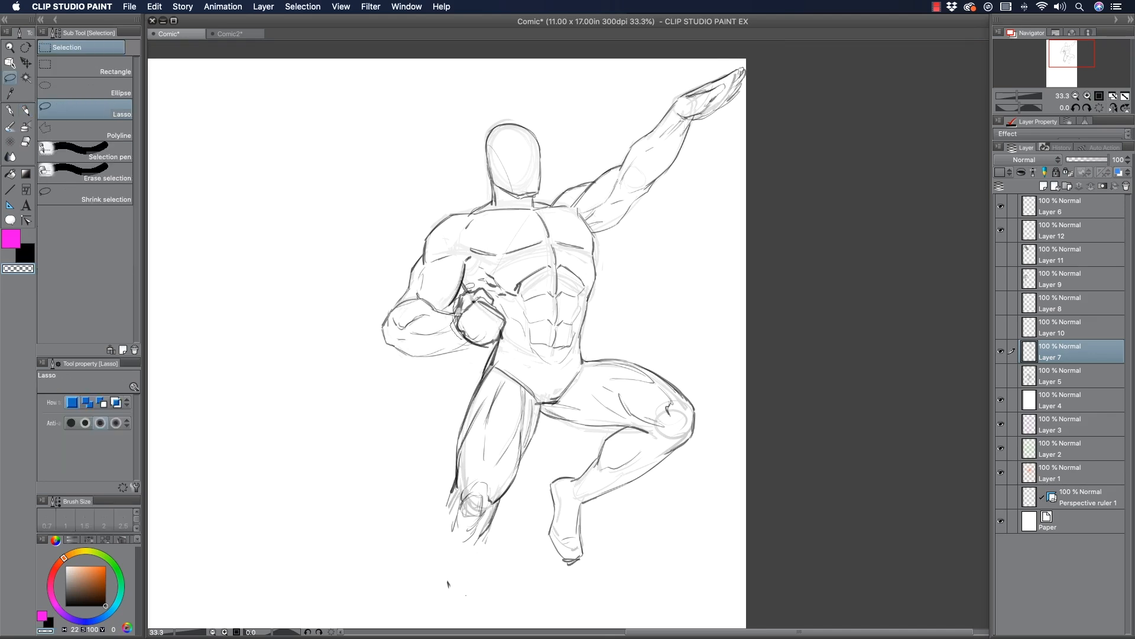
# Pencil the muscular figure's head with a brow line, vertical face guideline and head side contour.
pyautogui.press('p')
pyautogui.press('c')
pyautogui.moveTo(500, 159); pyautogui.dragTo(538, 153)
pyautogui.moveTo(515, 137); pyautogui.dragTo(529, 195)
pyautogui.moveTo(489, 163)
pyautogui.mouseDown()
pyautogui.moveTo(493, 181)
pyautogui.moveTo(533, 132)
pyautogui.mouseUp()
# Darken the muscular figure's armpit, torso side, shoulder and bent-arm contours.
pyautogui.moveTo(578, 214); pyautogui.dragTo(595, 238)
pyautogui.moveTo(595, 275); pyautogui.dragTo(581, 358)
pyautogui.moveTo(424, 243); pyautogui.dragTo(423, 264)
pyautogui.moveTo(466, 265)
pyautogui.mouseDown()
pyautogui.moveTo(450, 305)
pyautogui.moveTo(395, 313)
pyautogui.moveTo(385, 343)
pyautogui.mouseUp()
pyautogui.press('c')
pyautogui.press('c')
pyautogui.moveTo(390, 344); pyautogui.dragTo(467, 343)
# Strengthen the outlines of the muscular figure's bent leg, from the thigh and knee down to the foot.
pyautogui.moveTo(492, 502)
pyautogui.mouseDown()
pyautogui.moveTo(520, 425)
pyautogui.moveTo(631, 427)
pyautogui.mouseUp()
pyautogui.moveTo(629, 428); pyautogui.dragTo(578, 478)
pyautogui.moveTo(689, 440)
pyautogui.mouseDown()
pyautogui.moveTo(627, 484)
pyautogui.moveTo(569, 564)
pyautogui.mouseUp()
pyautogui.moveTo(583, 360); pyautogui.dragTo(695, 410)
# Add a chest line and darken both edges of the muscular figure's raised arm.
pyautogui.moveTo(500, 256); pyautogui.dragTo(545, 241)
pyautogui.moveTo(677, 106); pyautogui.dragTo(622, 166)
pyautogui.moveTo(689, 122); pyautogui.dragTo(593, 232)
# Show Layer 9 with the long-haired woman and make it the active layer.
pyautogui.hotkey('ctrl', '-')
pyautogui.press('m')
pyautogui.moveTo(566, 142); pyautogui.dragTo(618, 110)
pyautogui.click(1001, 278)
pyautogui.click(1071, 278)
pyautogui.hotkey('ctrl', '+')
# Erase rough lines over the woman's torso and redraw her bent arm, shoulder and torso side.
pyautogui.press('e')
pyautogui.moveTo(426, 178)
pyautogui.mouseDown()
pyautogui.moveTo(624, 290)
pyautogui.moveTo(438, 284)
pyautogui.mouseUp()
pyautogui.click(10, 110)
pyautogui.moveTo(408, 198)
pyautogui.mouseDown()
pyautogui.moveTo(386, 255)
pyautogui.moveTo(384, 320)
pyautogui.mouseUp()
pyautogui.moveTo(413, 258)
pyautogui.mouseDown()
pyautogui.moveTo(408, 300)
pyautogui.moveTo(460, 285)
pyautogui.moveTo(449, 279)
pyautogui.mouseUp()
pyautogui.moveTo(491, 188); pyautogui.dragTo(502, 254)
pyautogui.moveTo(404, 222); pyautogui.dragTo(470, 180)
# Draw the woman's outstretched shield arm and refine the lower contour of her head.
pyautogui.moveTo(449, 172); pyautogui.dragTo(543, 117)
pyautogui.moveTo(538, 139); pyautogui.dragTo(610, 166)
pyautogui.moveTo(556, 122)
pyautogui.mouseDown()
pyautogui.moveTo(541, 111)
pyautogui.moveTo(663, 188)
pyautogui.mouseUp()
pyautogui.moveTo(400, 167); pyautogui.dragTo(437, 213)
# Lasso the woman's head and adjust its shape and placement with a transform.
pyautogui.press('m')
pyautogui.moveTo(417, 133); pyautogui.dragTo(414, 137)
pyautogui.hotkey('ctrl', 't')
pyautogui.moveTo(424, 177)
pyautogui.mouseDown()
pyautogui.moveTo(416, 167)
pyautogui.moveTo(430, 216)
pyautogui.mouseUp()
pyautogui.press('Return')
# Draw the woman's neck, torso side, hip, thighs and long lower leg.
pyautogui.press('p')
pyautogui.moveTo(448, 180); pyautogui.dragTo(459, 206)
pyautogui.moveTo(496, 186); pyautogui.dragTo(510, 252)
pyautogui.moveTo(513, 233)
pyautogui.mouseDown()
pyautogui.moveTo(569, 276)
pyautogui.moveTo(495, 401)
pyautogui.mouseUp()
pyautogui.moveTo(569, 273); pyautogui.dragTo(524, 412)
pyautogui.moveTo(510, 301)
pyautogui.mouseDown()
pyautogui.moveTo(483, 290)
pyautogui.moveTo(500, 334)
pyautogui.mouseUp()
pyautogui.moveTo(522, 258); pyautogui.dragTo(473, 291)
pyautogui.moveTo(522, 405)
pyautogui.mouseDown()
pyautogui.moveTo(520, 466)
pyautogui.moveTo(478, 531)
pyautogui.mouseUp()
pyautogui.moveTo(527, 424)
pyautogui.mouseDown()
pyautogui.moveTo(490, 532)
pyautogui.moveTo(443, 612)
pyautogui.mouseUp()
# Add vertical and horizontal face guidelines on the woman's head and define her fist and forearm.
pyautogui.moveTo(414, 151); pyautogui.dragTo(427, 203)
pyautogui.moveTo(402, 180); pyautogui.dragTo(441, 173)
pyautogui.moveTo(467, 243); pyautogui.dragTo(488, 260)
pyautogui.moveTo(450, 278); pyautogui.dragTo(459, 308)
# Sketch the woman's flowing hair sweeping back from her head and over the shoulder.
pyautogui.moveTo(409, 99); pyautogui.dragTo(384, 171)
pyautogui.moveTo(477, 94); pyautogui.dragTo(421, 139)
pyautogui.moveTo(408, 89); pyautogui.dragTo(465, 75)
pyautogui.moveTo(467, 77)
pyautogui.mouseDown()
pyautogui.moveTo(455, 154)
pyautogui.moveTo(505, 165)
pyautogui.mouseUp()
pyautogui.moveTo(511, 154); pyautogui.dragTo(555, 185)
pyautogui.moveTo(420, 128); pyautogui.dragTo(445, 156)
# Add accent lines to the woman's shoulder, bent forearm, fist, hip and outstretched hand.
pyautogui.moveTo(382, 162); pyautogui.dragTo(404, 197)
pyautogui.moveTo(422, 248); pyautogui.dragTo(445, 284)
pyautogui.moveTo(454, 234); pyautogui.dragTo(465, 262)
pyautogui.moveTo(538, 245); pyautogui.dragTo(564, 284)
pyautogui.moveTo(609, 178); pyautogui.dragTo(636, 192)
# Show Layers 11, 8, 10, 7 and 5, and make Layer 11 with the flying man active.
pyautogui.click(1001, 254)
pyautogui.moveTo(1001, 302); pyautogui.dragTo(1001, 375)
pyautogui.moveTo(460, 329); pyautogui.dragTo(402, 329)
pyautogui.moveTo(447, 140)
pyautogui.mouseDown()
pyautogui.moveTo(509, 140)
pyautogui.moveTo(676, 272)
pyautogui.moveTo(532, 237)
pyautogui.mouseUp()
pyautogui.click(1065, 254)
# Draw the upper and lower contours of the flying man's nearer outstretched arm and shoulder.
pyautogui.press('e')
pyautogui.press('p')
pyautogui.moveTo(456, 137); pyautogui.dragTo(497, 137)
pyautogui.moveTo(437, 169); pyautogui.dragTo(480, 234)
pyautogui.moveTo(414, 178)
pyautogui.mouseDown()
pyautogui.moveTo(451, 254)
pyautogui.moveTo(540, 280)
pyautogui.mouseUp()
pyautogui.moveTo(464, 263)
pyautogui.mouseDown()
pyautogui.moveTo(516, 310)
pyautogui.moveTo(586, 305)
pyautogui.mouseUp()
# Draw the flying man's chest and armpit lines and both edges of his other raised arm.
pyautogui.moveTo(634, 260); pyautogui.dragTo(644, 314)
pyautogui.moveTo(615, 239); pyautogui.dragTo(619, 266)
pyautogui.moveTo(518, 127)
pyautogui.mouseDown()
pyautogui.moveTo(544, 112)
pyautogui.moveTo(598, 195)
pyautogui.mouseUp()
pyautogui.moveTo(547, 112); pyautogui.dragTo(656, 207)
pyautogui.moveTo(571, 190); pyautogui.dragTo(626, 246)
# Outline the flying man's torso side, underside, waist and hip.
pyautogui.moveTo(654, 204); pyautogui.dragTo(683, 322)
pyautogui.moveTo(606, 358); pyautogui.dragTo(668, 349)
pyautogui.moveTo(535, 325); pyautogui.dragTo(624, 366)
pyautogui.moveTo(601, 355); pyautogui.dragTo(665, 378)
pyautogui.moveTo(678, 317); pyautogui.dragTo(691, 390)
# Draw the thigh outline and inner muscle lines of the flying man's bent leg.
pyautogui.moveTo(613, 393)
pyautogui.mouseDown()
pyautogui.moveTo(675, 396)
pyautogui.moveTo(627, 488)
pyautogui.mouseUp()
pyautogui.moveTo(663, 408); pyautogui.dragTo(642, 497)
pyautogui.moveTo(621, 391); pyautogui.dragTo(629, 449)
pyautogui.moveTo(643, 397); pyautogui.dragTo(638, 459)
pyautogui.moveTo(669, 408); pyautogui.dragTo(664, 457)
# Draw the flying man's tucked lower leg and extended thigh, undoing the strokes that miss.
pyautogui.moveTo(663, 496); pyautogui.dragTo(707, 450)
pyautogui.moveTo(668, 445)
pyautogui.mouseDown()
pyautogui.moveTo(710, 439)
pyautogui.moveTo(733, 491)
pyautogui.mouseUp()
pyautogui.press('super+z')
pyautogui.moveTo(674, 395); pyautogui.dragTo(751, 439)
pyautogui.moveTo(702, 361); pyautogui.dragTo(744, 417)
pyautogui.moveTo(687, 352)
pyautogui.mouseDown()
pyautogui.moveTo(731, 401)
pyautogui.moveTo(715, 402)
pyautogui.mouseUp()
pyautogui.press('super+z')
pyautogui.moveTo(704, 359); pyautogui.dragTo(746, 402)
pyautogui.moveTo(744, 409); pyautogui.dragTo(772, 425)
pyautogui.moveTo(672, 394); pyautogui.dragTo(742, 431)
pyautogui.press('super+z')
pyautogui.press('super+z')
pyautogui.press('super+z')
# Redraw the knee and upper edge of the flying man's extended leg and add an abdomen line.
pyautogui.moveTo(743, 414); pyautogui.dragTo(760, 432)
pyautogui.moveTo(710, 358); pyautogui.dragTo(763, 408)
pyautogui.moveTo(735, 425); pyautogui.dragTo(762, 447)
pyautogui.moveTo(618, 338); pyautogui.dragTo(644, 318)
# Draw the flying man's head contour, face side, neck and collar lines.
pyautogui.moveTo(569, 193); pyautogui.dragTo(539, 234)
pyautogui.moveTo(540, 220)
pyautogui.mouseDown()
pyautogui.moveTo(559, 277)
pyautogui.moveTo(597, 280)
pyautogui.mouseUp()
pyautogui.moveTo(542, 196)
pyautogui.mouseDown()
pyautogui.moveTo(596, 237)
pyautogui.moveTo(606, 263)
pyautogui.mouseUp()
pyautogui.moveTo(559, 274); pyautogui.dragTo(585, 304)
pyautogui.moveTo(600, 244); pyautogui.dragTo(605, 287)
pyautogui.moveTo(545, 202); pyautogui.dragTo(542, 237)
# Outline both of the flying man's outstretched hands and their wrists.
pyautogui.moveTo(519, 132); pyautogui.dragTo(478, 78)
pyautogui.moveTo(480, 76); pyautogui.dragTo(545, 126)
pyautogui.moveTo(438, 177)
pyautogui.mouseDown()
pyautogui.moveTo(414, 128)
pyautogui.moveTo(417, 170)
pyautogui.mouseUp()
pyautogui.moveTo(420, 135); pyautogui.dragTo(437, 175)
pyautogui.moveTo(384, 112); pyautogui.dragTo(416, 184)
# Add muscle and contour accents along the flying man's arms and far shoulder.
pyautogui.moveTo(546, 155)
pyautogui.mouseDown()
pyautogui.moveTo(527, 135)
pyautogui.moveTo(557, 179)
pyautogui.mouseUp()
pyautogui.moveTo(480, 231)
pyautogui.mouseDown()
pyautogui.moveTo(513, 266)
pyautogui.moveTo(521, 301)
pyautogui.mouseUp()
pyautogui.moveTo(638, 207); pyautogui.dragTo(656, 254)
pyautogui.moveTo(440, 157)
pyautogui.mouseDown()
pyautogui.moveTo(378, 51)
pyautogui.moveTo(435, 148)
pyautogui.mouseUp()
# Lasso the flying man's head and scale it down slightly with a transform.
pyautogui.press('m')
pyautogui.moveTo(502, 255)
pyautogui.mouseDown()
pyautogui.moveTo(512, 226)
pyautogui.moveTo(502, 255)
pyautogui.mouseUp()
pyautogui.press('super+t')
pyautogui.moveTo(573, 218); pyautogui.dragTo(566, 226)
# Reinforce the flying man's thigh, torso underside, raised arm and neck with the Darker pencil.
pyautogui.click(26, 142)
pyautogui.press('p')
pyautogui.moveTo(581, 396); pyautogui.dragTo(592, 461)
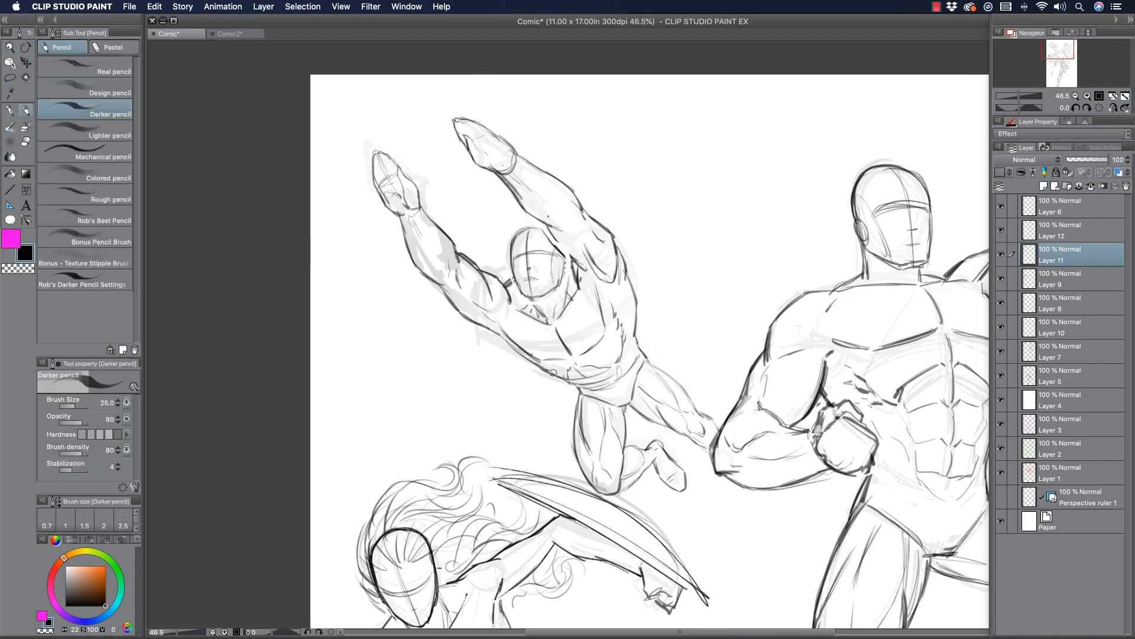
pyautogui.moveTo(475, 319); pyautogui.dragTo(552, 372)
pyautogui.press('e')
pyautogui.press('p')
pyautogui.moveTo(522, 181); pyautogui.dragTo(550, 226)
pyautogui.moveTo(570, 259); pyautogui.dragTo(561, 307)
# Clean up rough lines around the flying man's raised arms with transparent colour and retouch his shoulder.
pyautogui.press('c')
pyautogui.moveTo(524, 211); pyautogui.dragTo(499, 176)
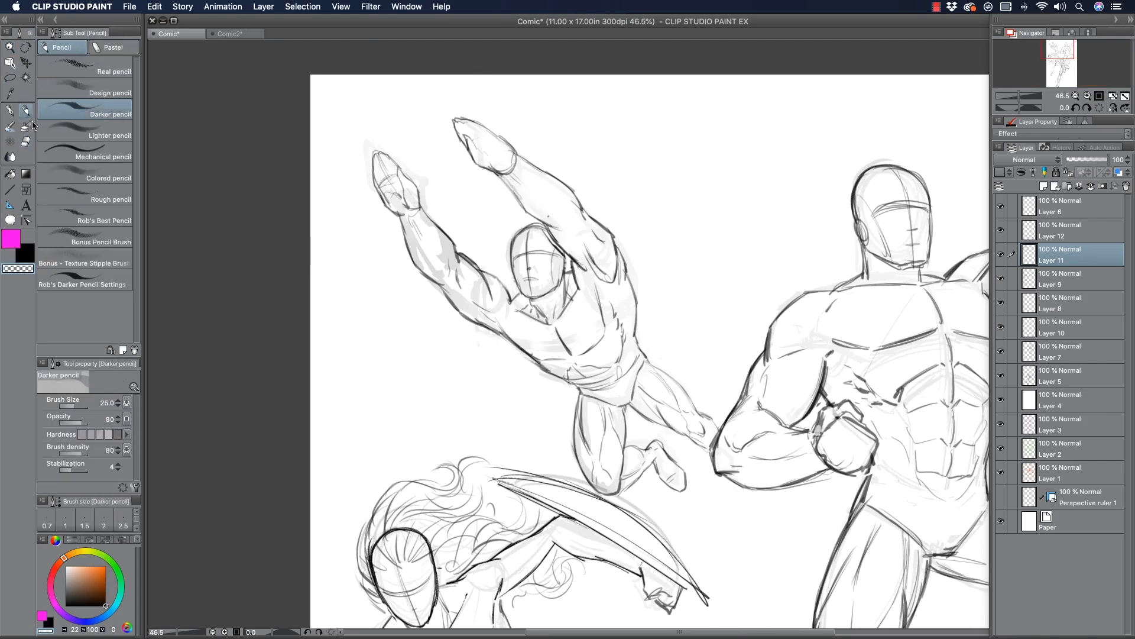
pyautogui.press('c')
pyautogui.moveTo(452, 104); pyautogui.dragTo(387, 105)
pyautogui.moveTo(524, 285); pyautogui.dragTo(514, 302)
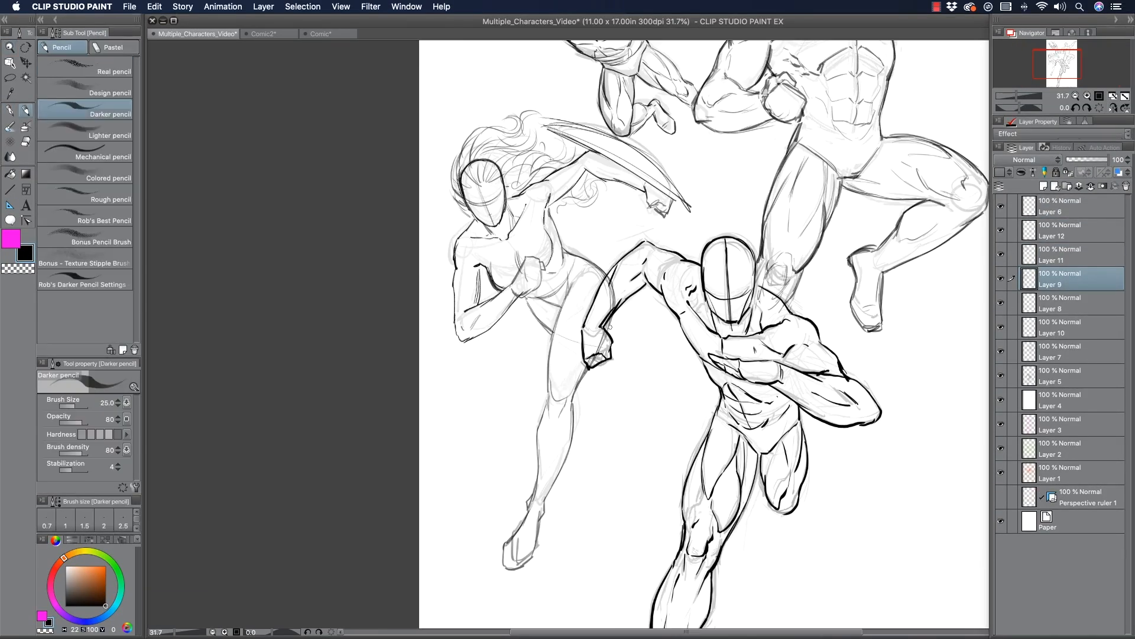
# Set Layer 4's opacity to 93% and make Layer 9 the active layer.
pyautogui.moveTo(1107, 160); pyautogui.dragTo(1105, 160)
pyautogui.click(1064, 278)
# Draw the woman's bent rear lower leg and foot behind the running hero's fist.
pyautogui.moveTo(618, 330); pyautogui.dragTo(645, 327)
pyautogui.moveTo(651, 328); pyautogui.dragTo(614, 356)
pyautogui.moveTo(643, 328)
pyautogui.mouseDown()
pyautogui.moveTo(647, 320)
pyautogui.moveTo(595, 305)
pyautogui.moveTo(601, 319)
pyautogui.mouseUp()
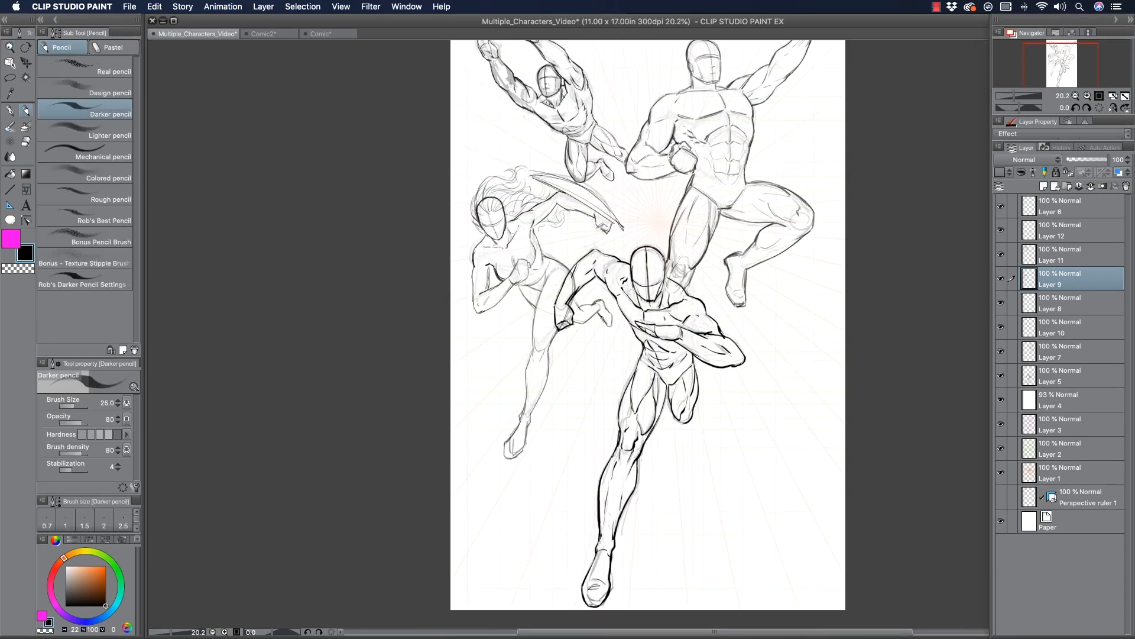
pyautogui.press('c')
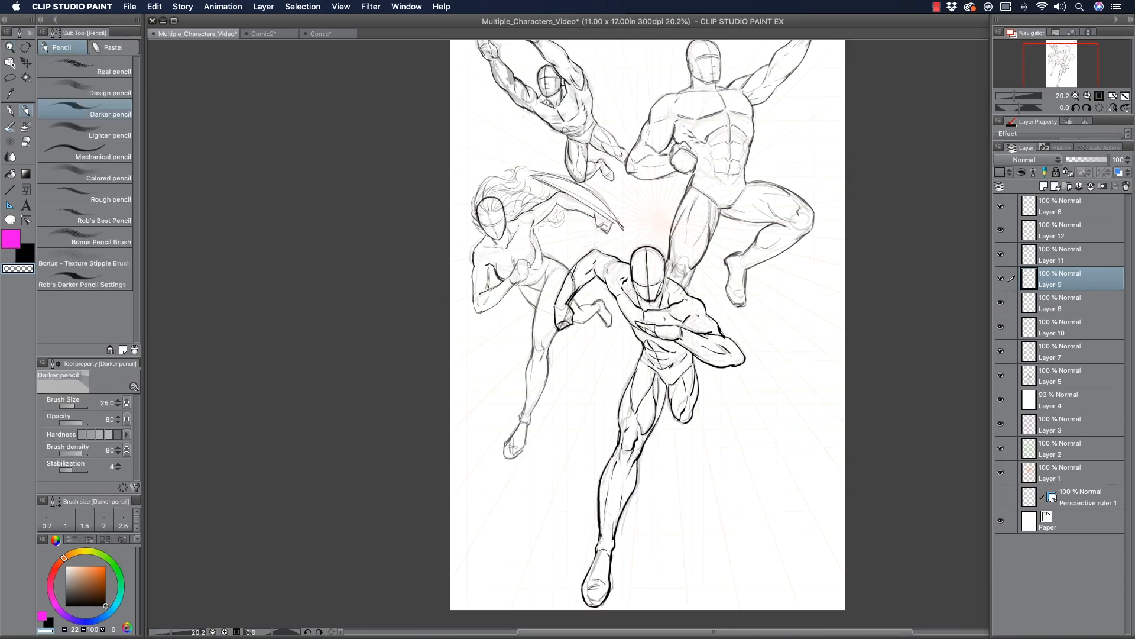
# Lasso the woman's shield arm, scale it down slightly with a transform and clear the selection.
pyautogui.press('m')
pyautogui.moveTo(530, 179); pyautogui.dragTo(533, 177)
pyautogui.press('super+t')
pyautogui.moveTo(632, 240); pyautogui.dragTo(624, 236)
pyautogui.press('Return')
pyautogui.press('super+d')
# Lasso the area around the woman's fist, clear the selection and make Layer 7 active.
pyautogui.press('p')
pyautogui.press('c')
pyautogui.press('m')
pyautogui.moveTo(516, 258); pyautogui.dragTo(531, 275)
pyautogui.click(412, 250)
pyautogui.click(1041, 351)
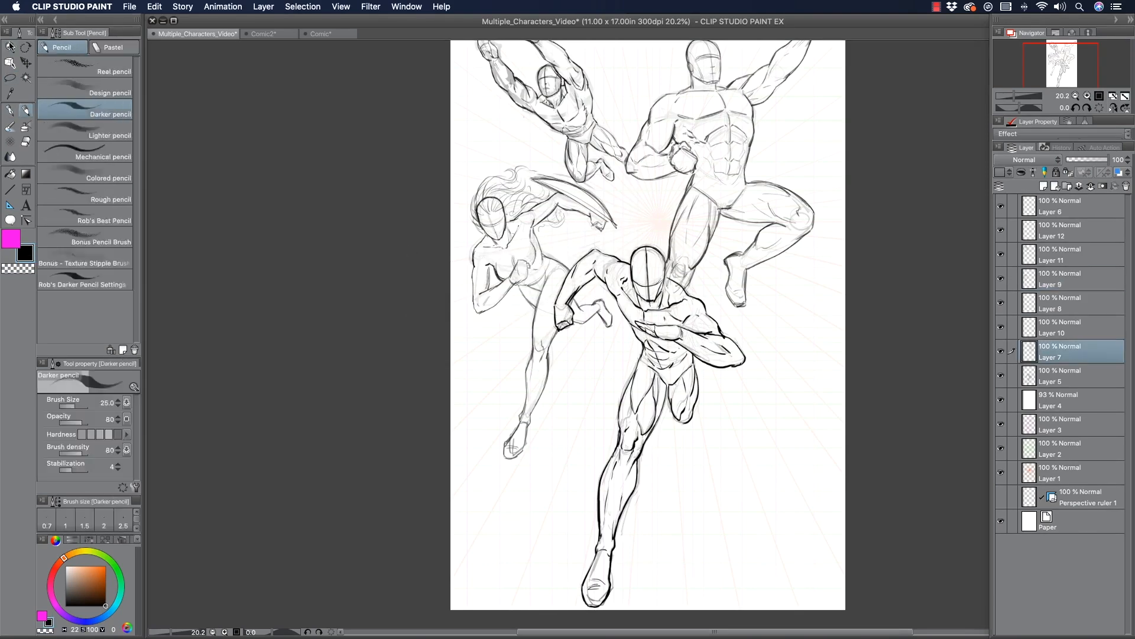
# Transform the leaping hero on Layer 7, scaling him down slightly and shifting him so his outstretched arm fits the page.
pyautogui.moveTo(523, 207); pyautogui.dragTo(491, 207)
pyautogui.press('super+t')
pyautogui.moveTo(766, 55); pyautogui.dragTo(760, 65)
pyautogui.moveTo(548, 180); pyautogui.dragTo(548, 173)
pyautogui.press('Return')
# Draw and shade the leaping hero's extended lower leg and foot behind the running hero's torso, cleaning up the lines.
pyautogui.press('p')
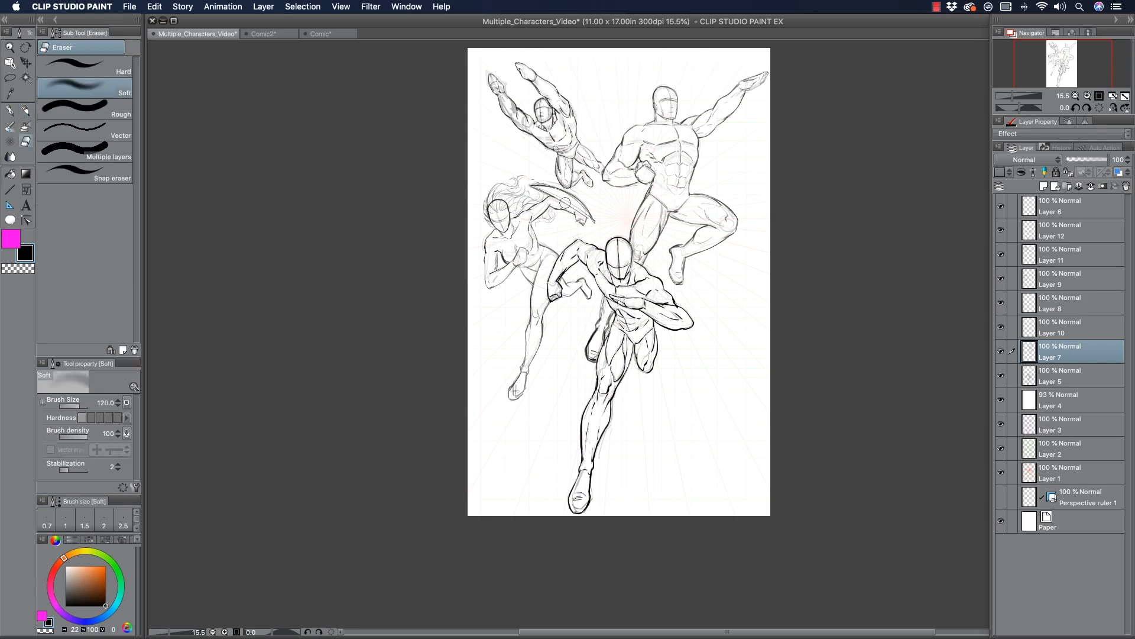
pyautogui.moveTo(604, 295); pyautogui.dragTo(591, 356)
pyautogui.press('e')
pyautogui.press('p')
pyautogui.press('e')
# Make Layer 5 active, erase the running hero's front foot and redraw it with a clearer boot and sole.
pyautogui.click(1050, 376)
pyautogui.moveTo(570, 466)
pyautogui.mouseDown()
pyautogui.moveTo(620, 466)
pyautogui.moveTo(612, 529)
pyautogui.mouseUp()
pyautogui.press('p')
pyautogui.moveTo(556, 531)
pyautogui.mouseDown()
pyautogui.moveTo(611, 530)
pyautogui.moveTo(557, 443)
pyautogui.mouseUp()
pyautogui.press('super+z')
pyautogui.press('super+z')
pyautogui.press('super+z')
pyautogui.press('super+z')
pyautogui.press('e')
pyautogui.press('p')
pyautogui.moveTo(599, 478)
pyautogui.mouseDown()
pyautogui.moveTo(578, 532)
pyautogui.moveTo(568, 516)
pyautogui.mouseUp()
pyautogui.moveTo(568, 519); pyautogui.dragTo(606, 515)
pyautogui.moveTo(605, 518)
pyautogui.mouseDown()
pyautogui.moveTo(568, 526)
pyautogui.moveTo(591, 528)
pyautogui.moveTo(600, 485)
pyautogui.mouseUp()
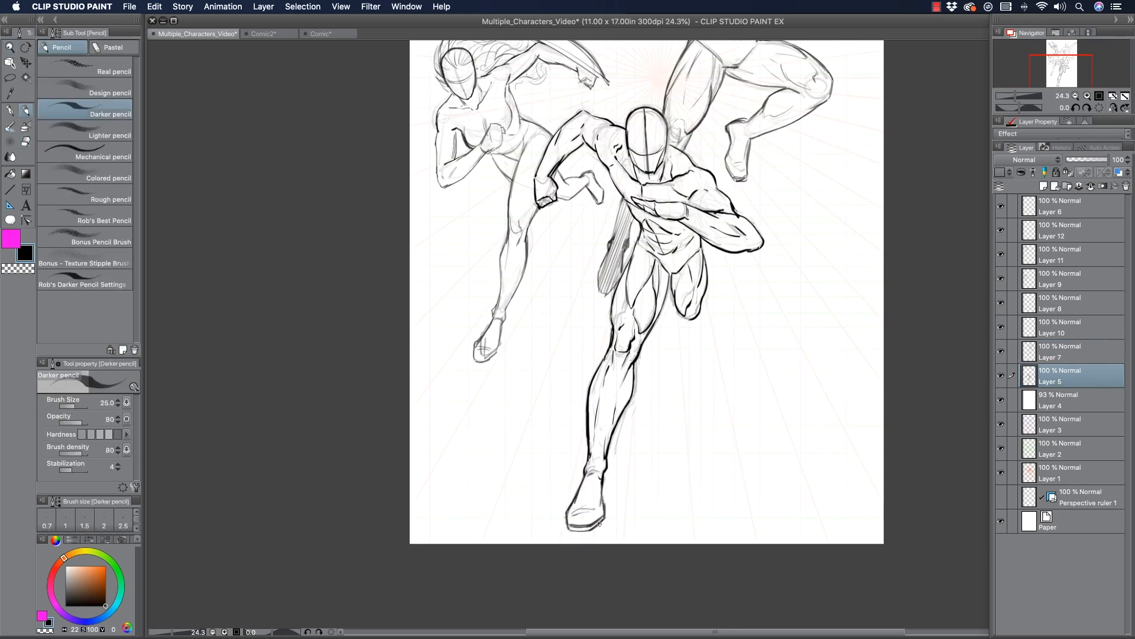
# Make Layer 4 active and set its opacity to 99% to fade out the perspective grid.
pyautogui.click(10, 48)
pyautogui.moveTo(520, 113); pyautogui.dragTo(372, 113)
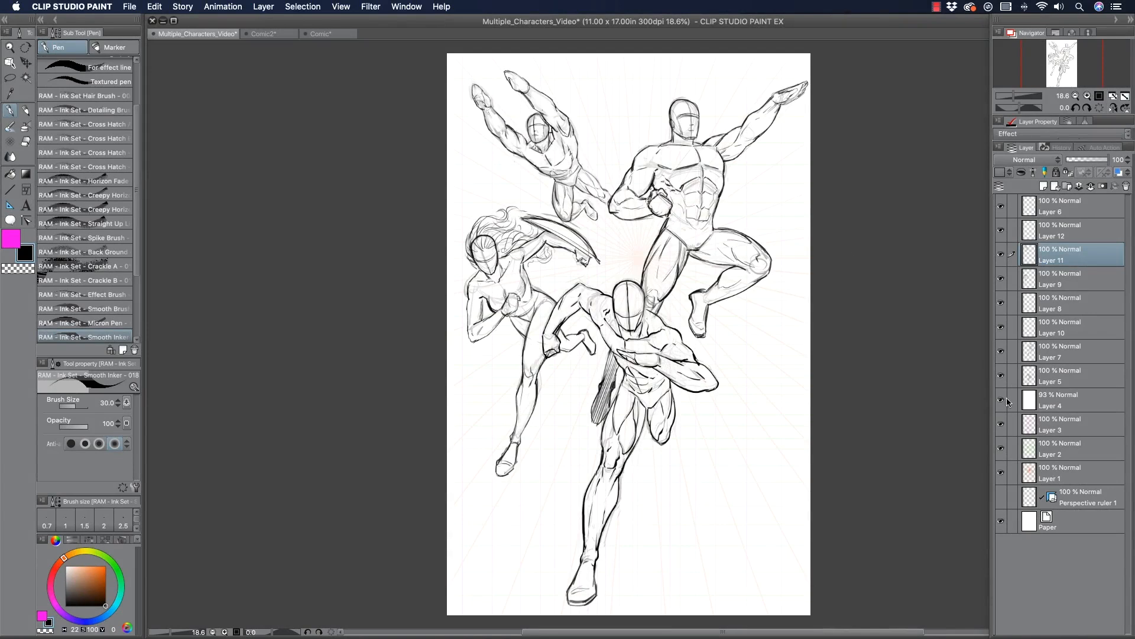
pyautogui.click(1051, 400)
pyautogui.moveTo(1104, 159)
pyautogui.mouseDown()
pyautogui.moveTo(1091, 163)
pyautogui.moveTo(1111, 159)
pyautogui.mouseUp()
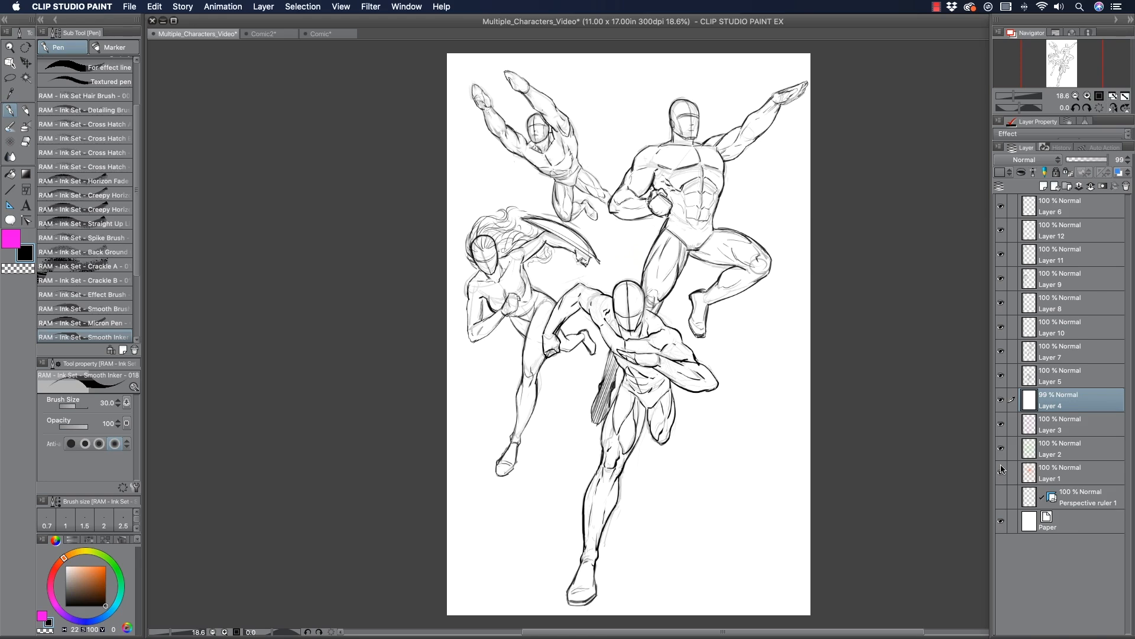
pyautogui.click(10, 48)
pyautogui.moveTo(566, 278); pyautogui.dragTo(521, 270)
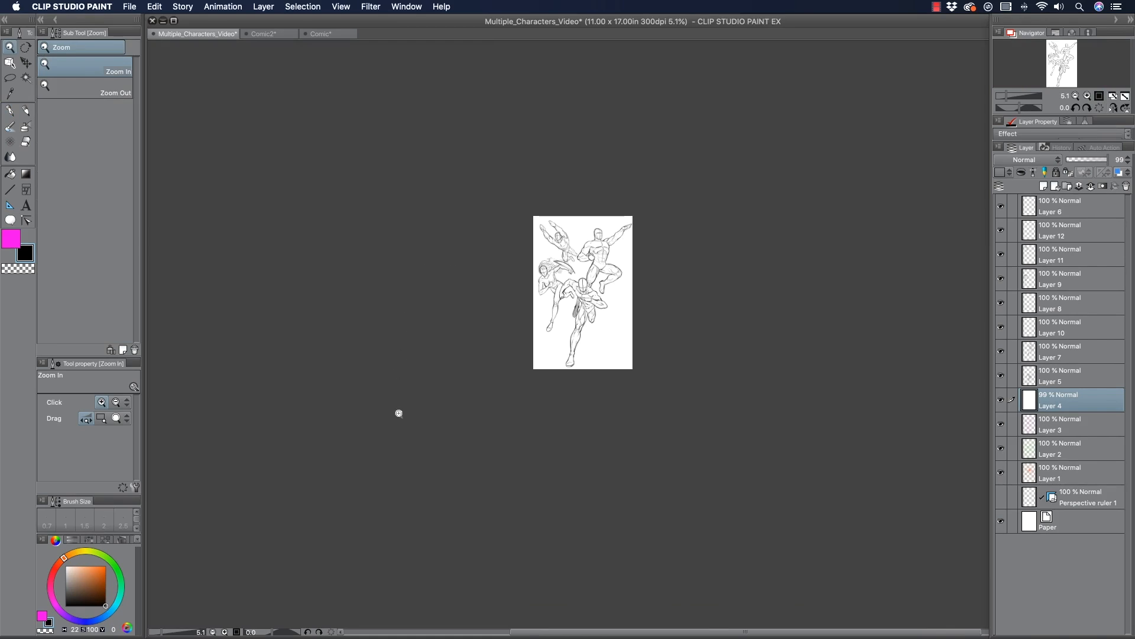
pyautogui.moveTo(558, 267); pyautogui.dragTo(604, 268)
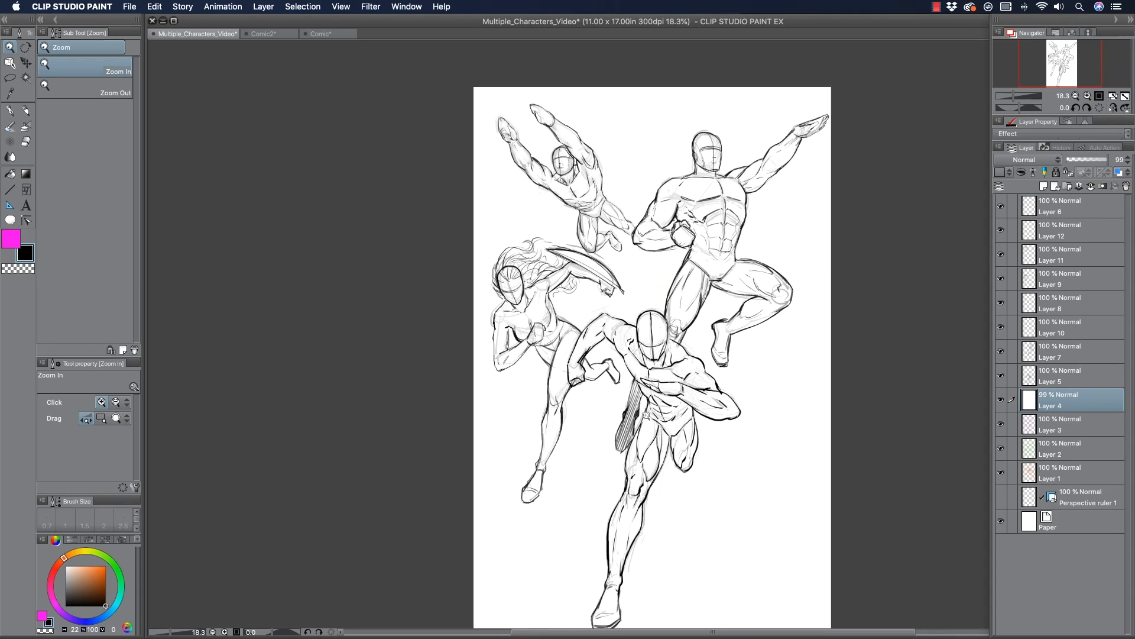
pyautogui.moveTo(569, 448); pyautogui.dragTo(553, 430)
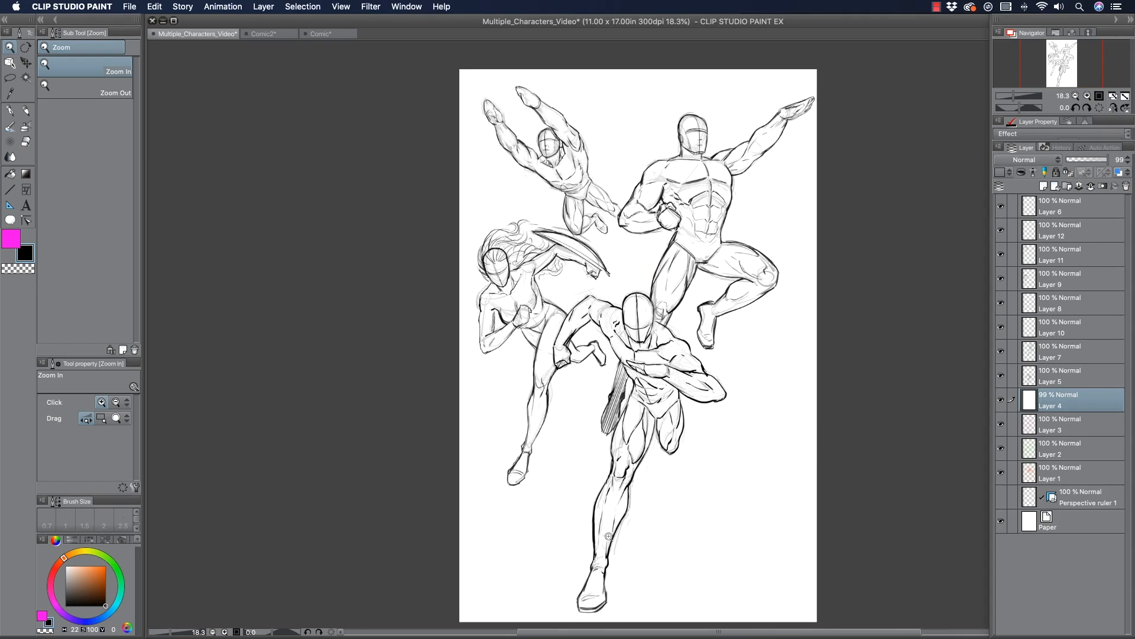